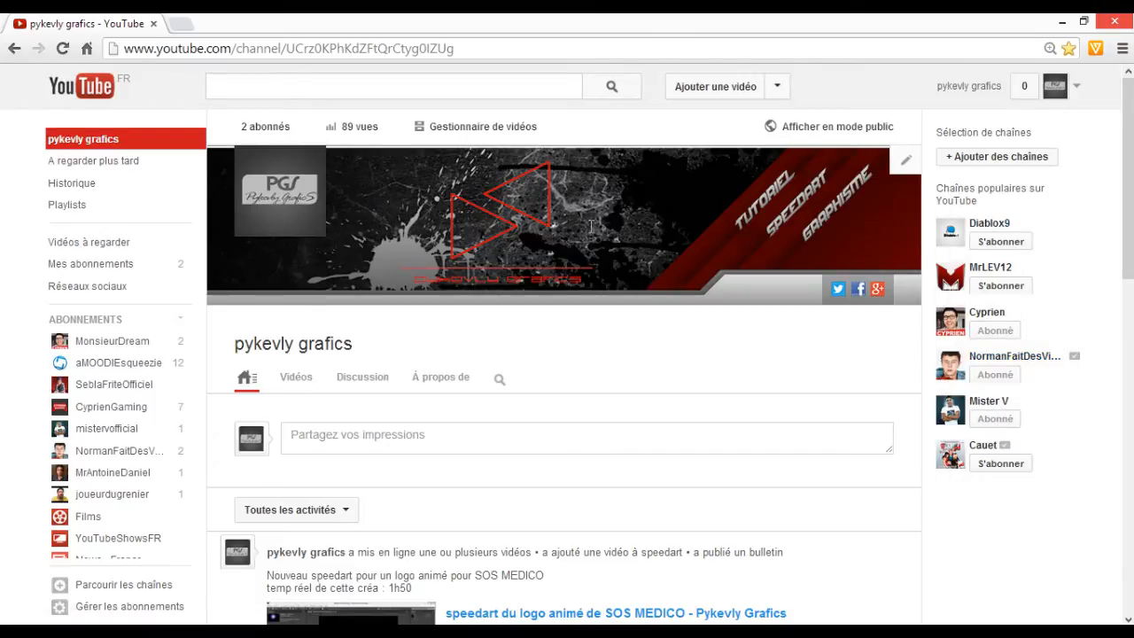
Step: Switch from the browser to After Effects CC and dismiss its trial notice
scroll(591, 231, "down", 1)
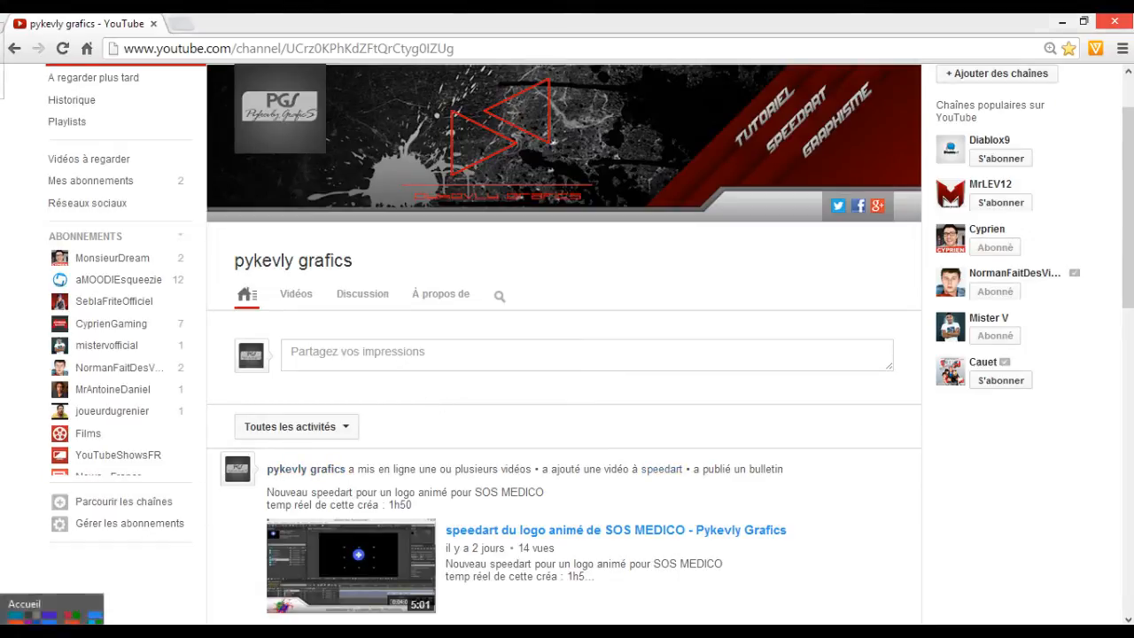
left_click(2, 622)
scroll(567, 354, "down", 5)
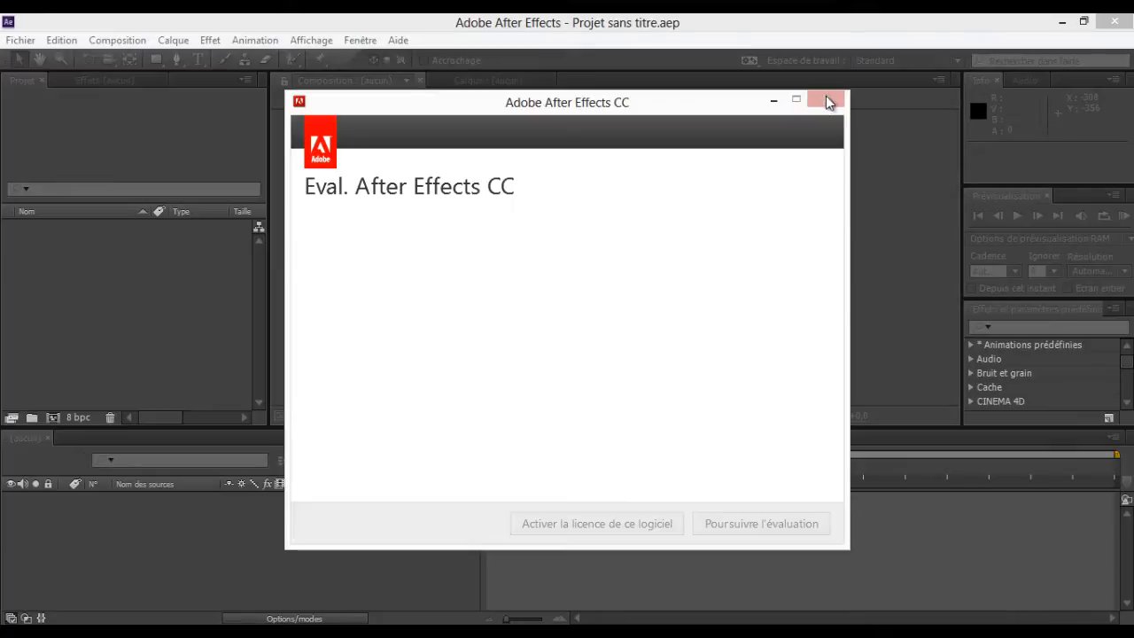
left_click(825, 99)
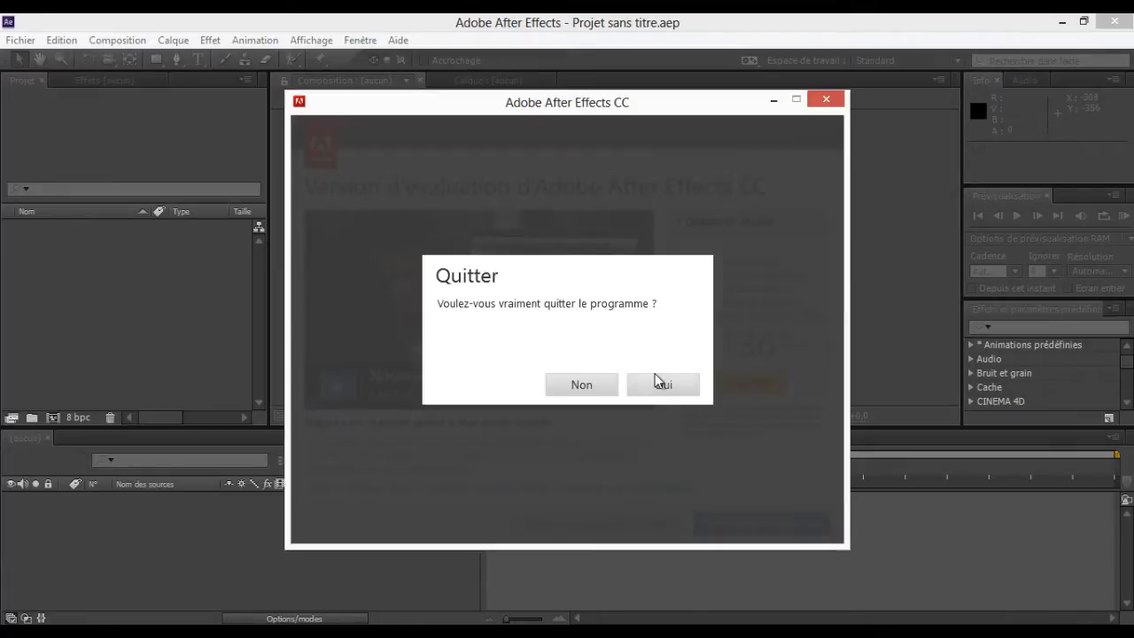
left_click(656, 382)
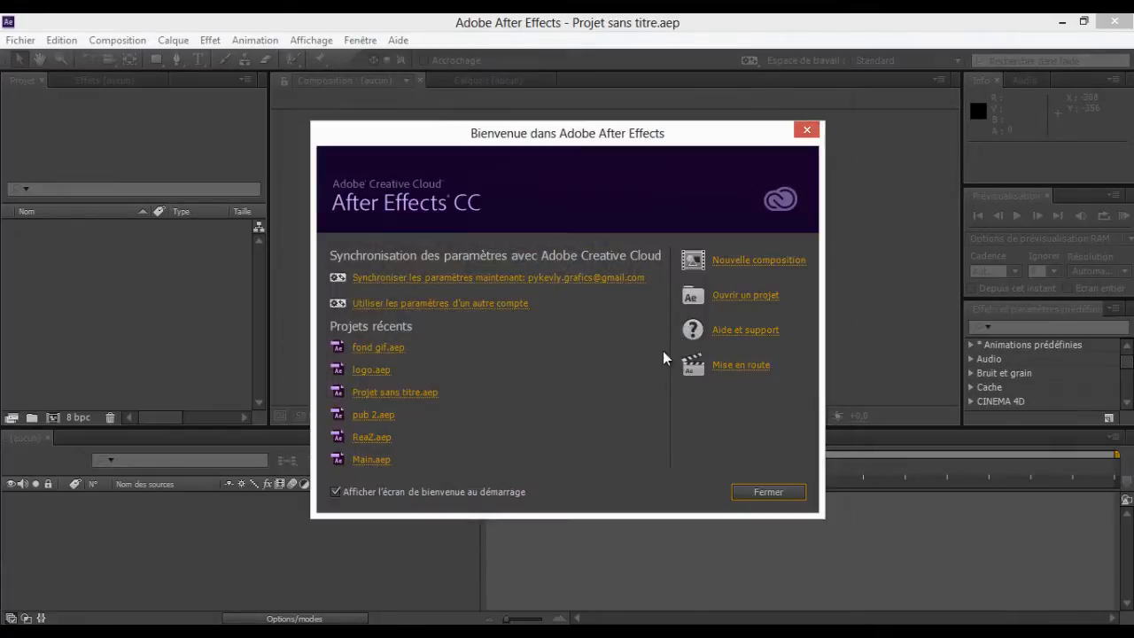
Step: Start a new composition and lock its aspect ratio to 1:1
left_click(742, 258)
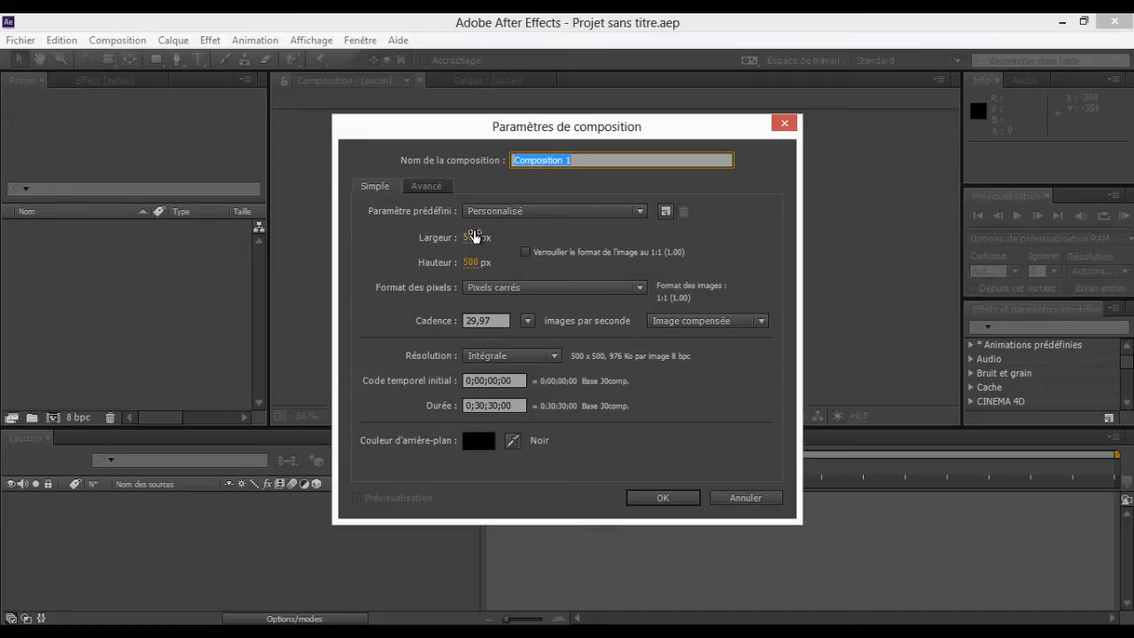
left_click(525, 252)
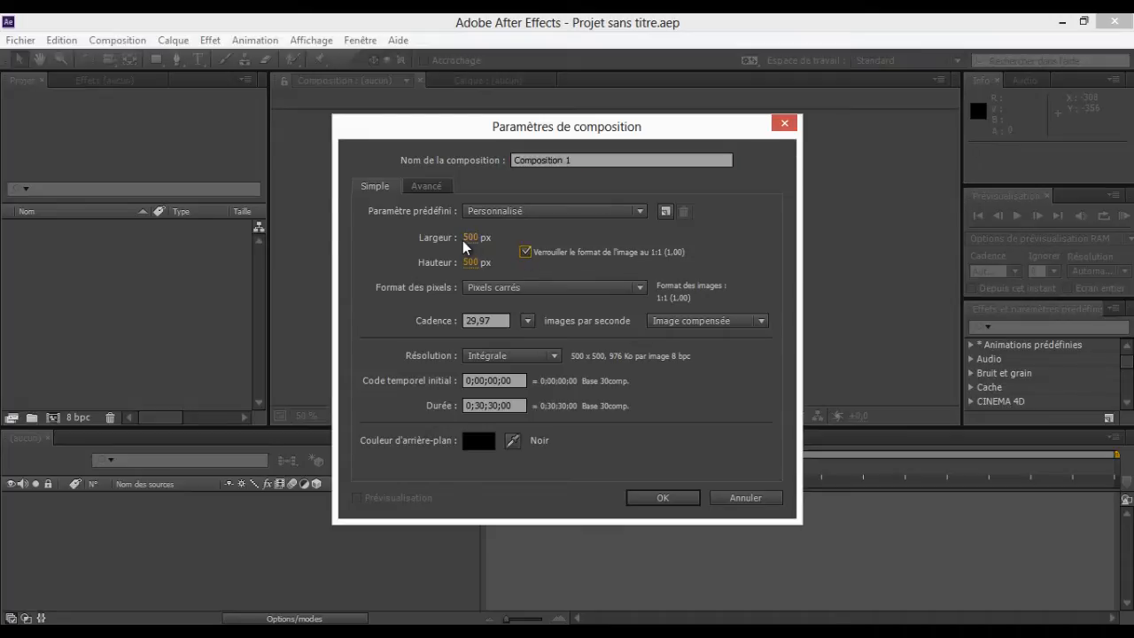
mouse_move(462, 239)
left_mouse_down()
mouse_move(504, 242)
mouse_move(464, 239)
left_mouse_up()
left_click(474, 237)
key("BackSpace")
type("4")
left_click(526, 252)
left_click(471, 238)
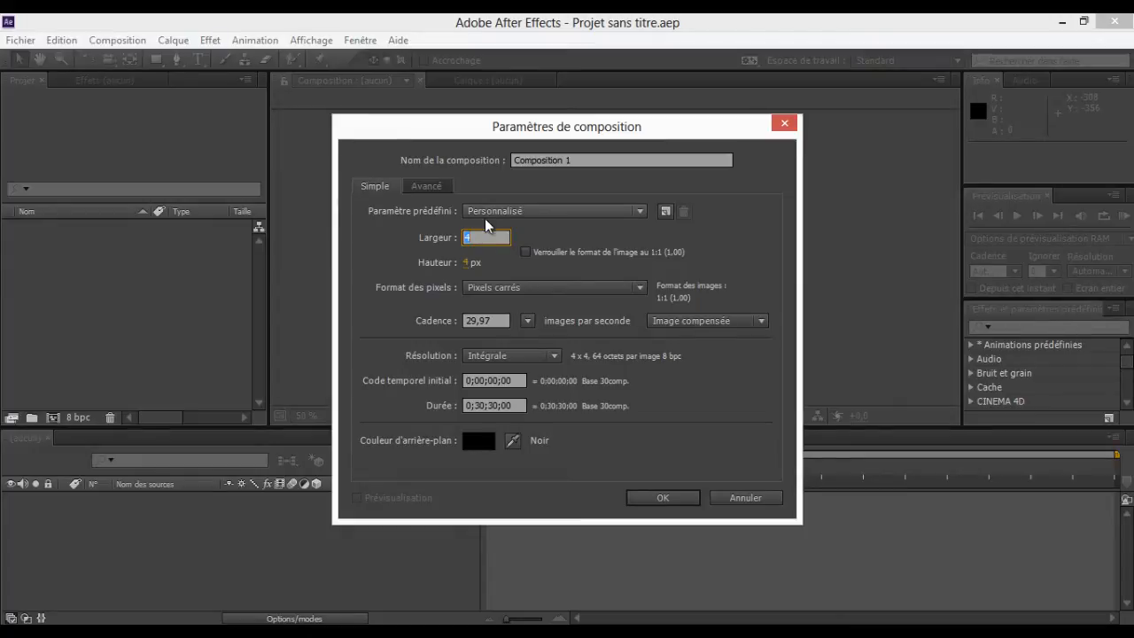
left_click(472, 237)
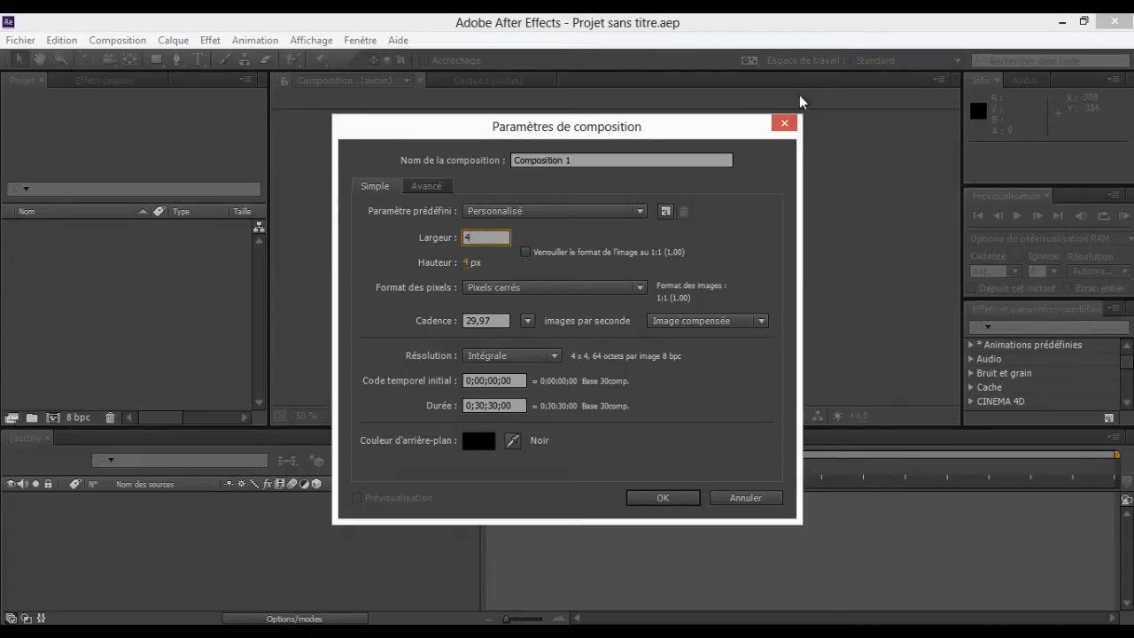
Step: Set the composition's width and height to 500 px each, lock the 1:1 aspect ratio, and create the composition
left_click_drag(470, 239, 895, 252)
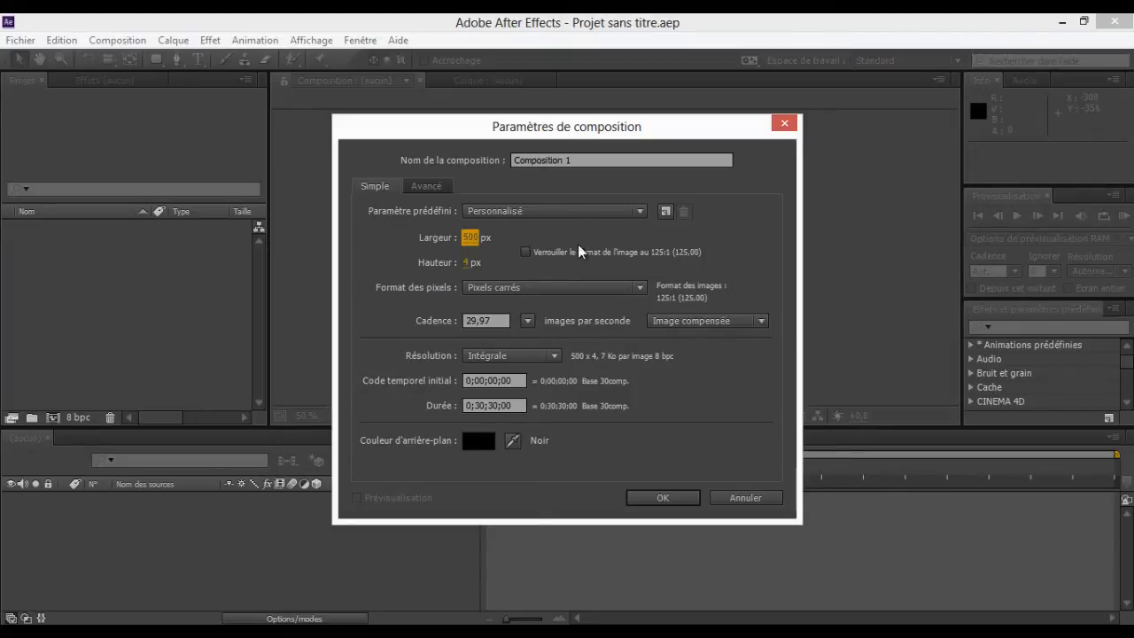
left_click(525, 251)
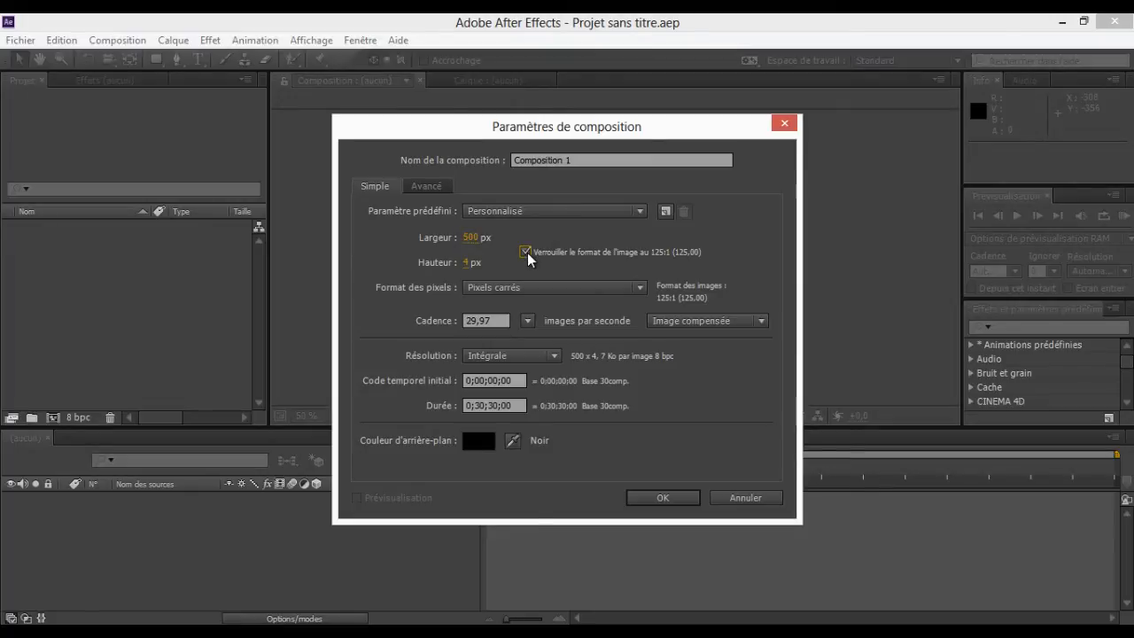
left_click(525, 251)
left_click_drag(467, 263, 881, 265)
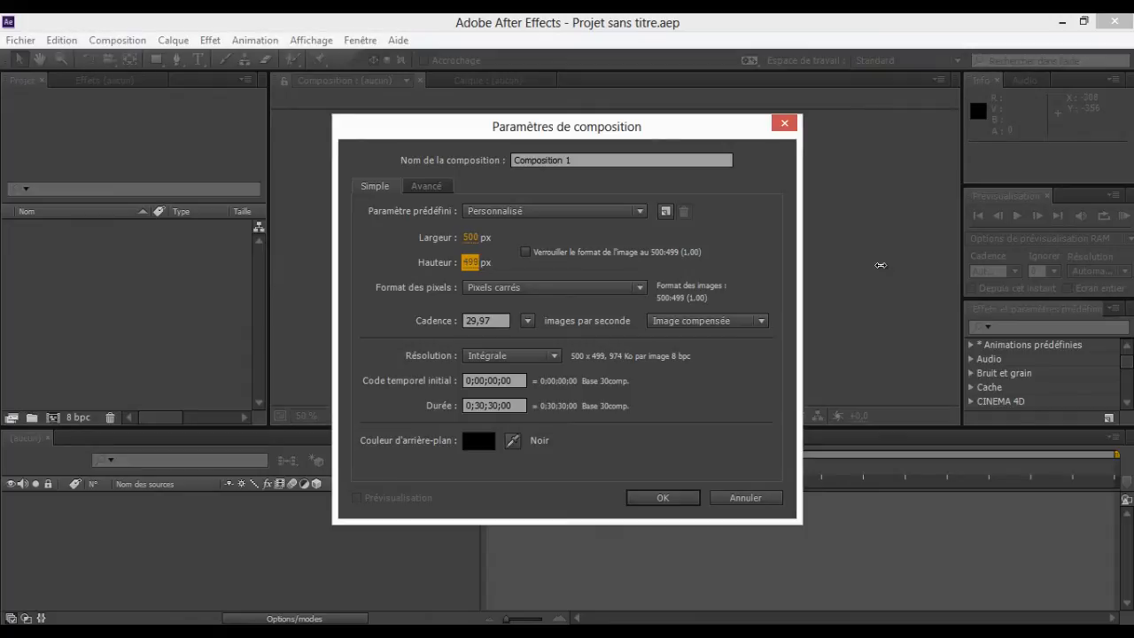
left_click_drag(880, 265, 881, 264)
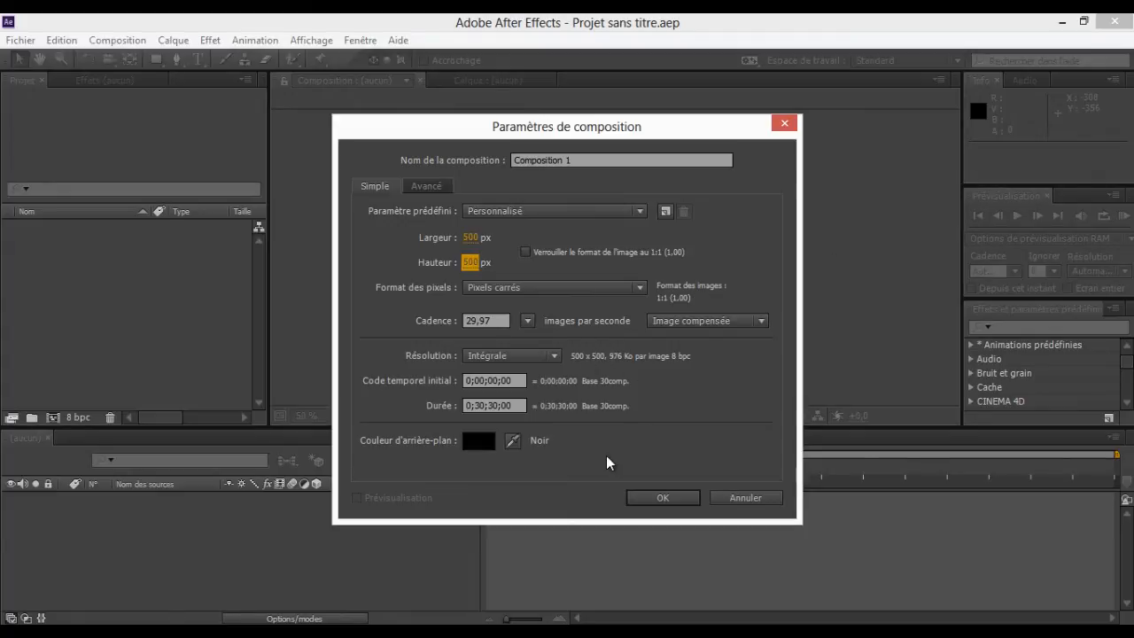
left_click(526, 251)
left_click(664, 496)
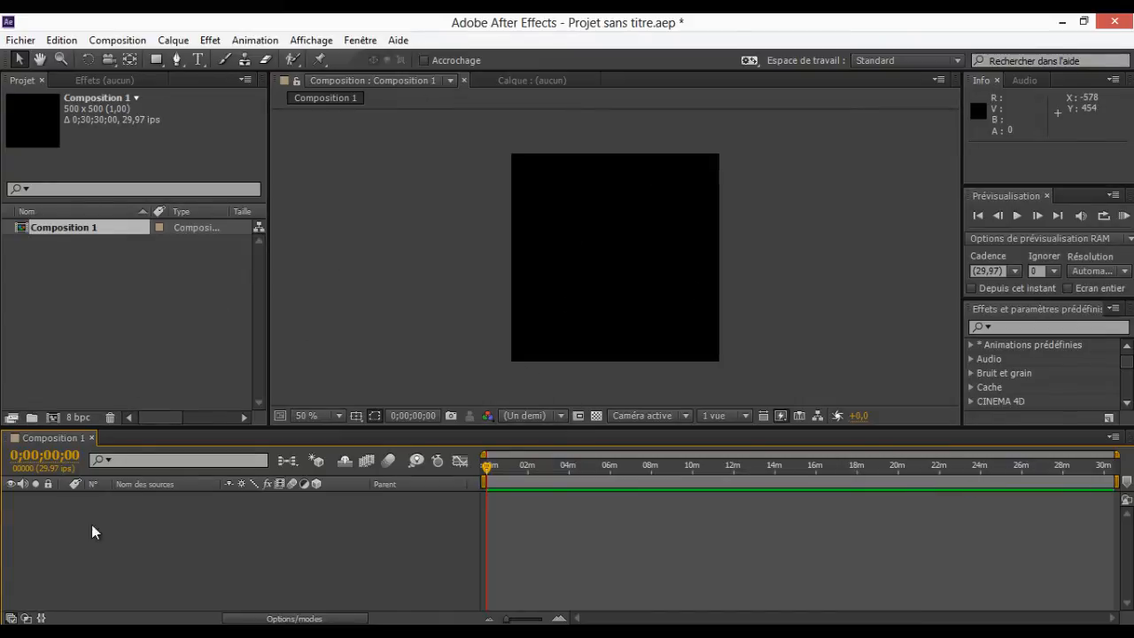
Step: Switch to Photoshop CC by launching it from the Windows start screen, and dismiss its trial notice
left_click(3, 621)
scroll(1132, 447, "down", 10)
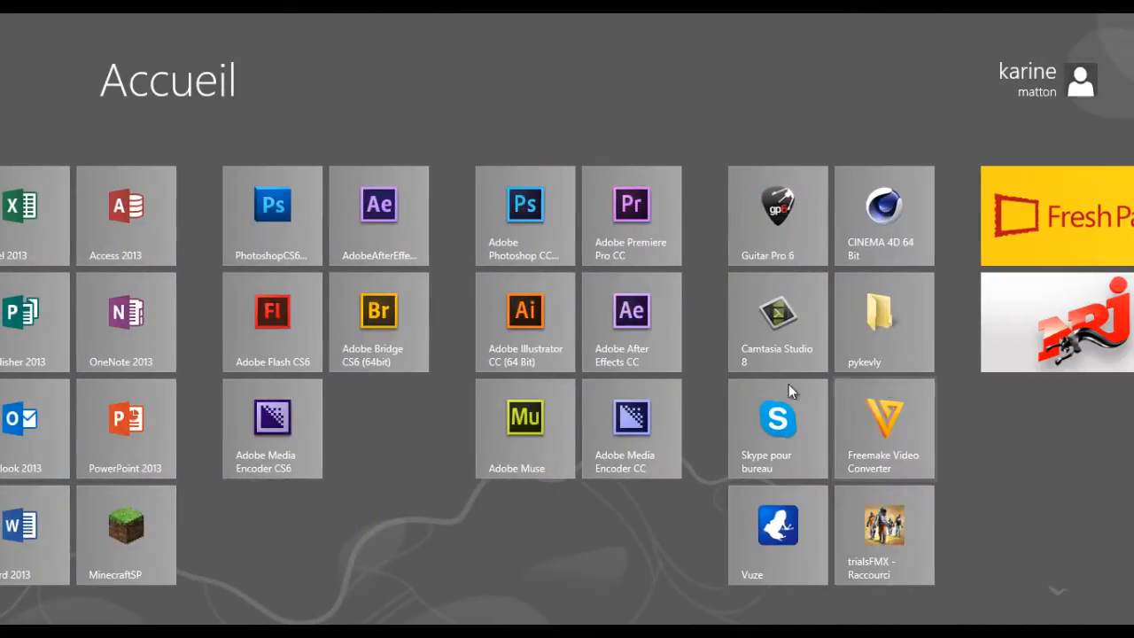
left_click(550, 207)
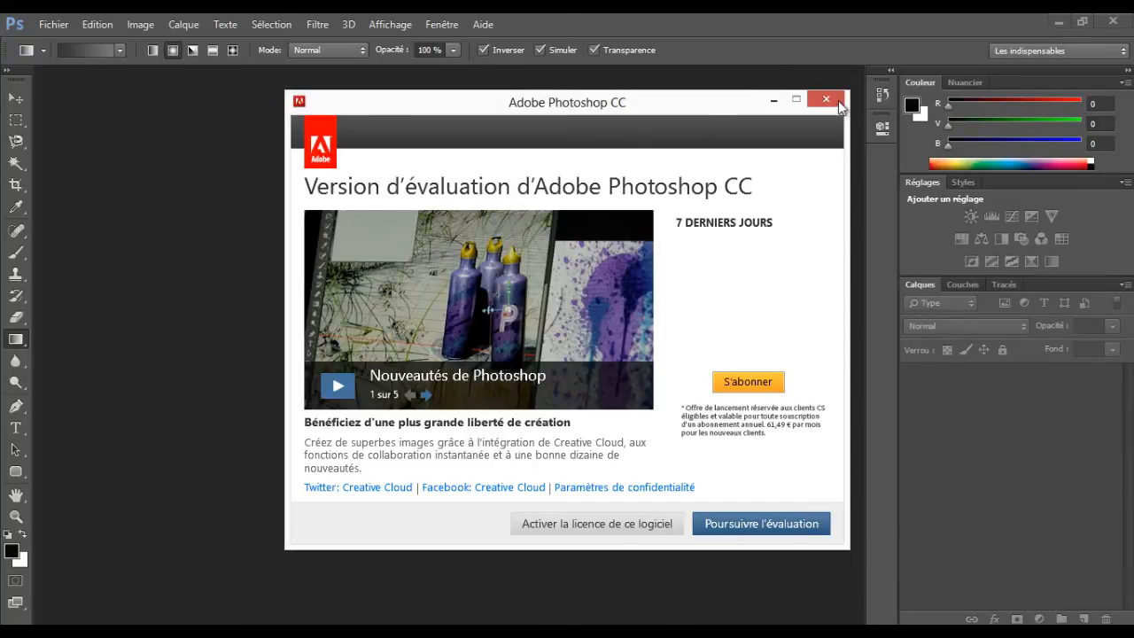
left_click(838, 100)
left_click(640, 375)
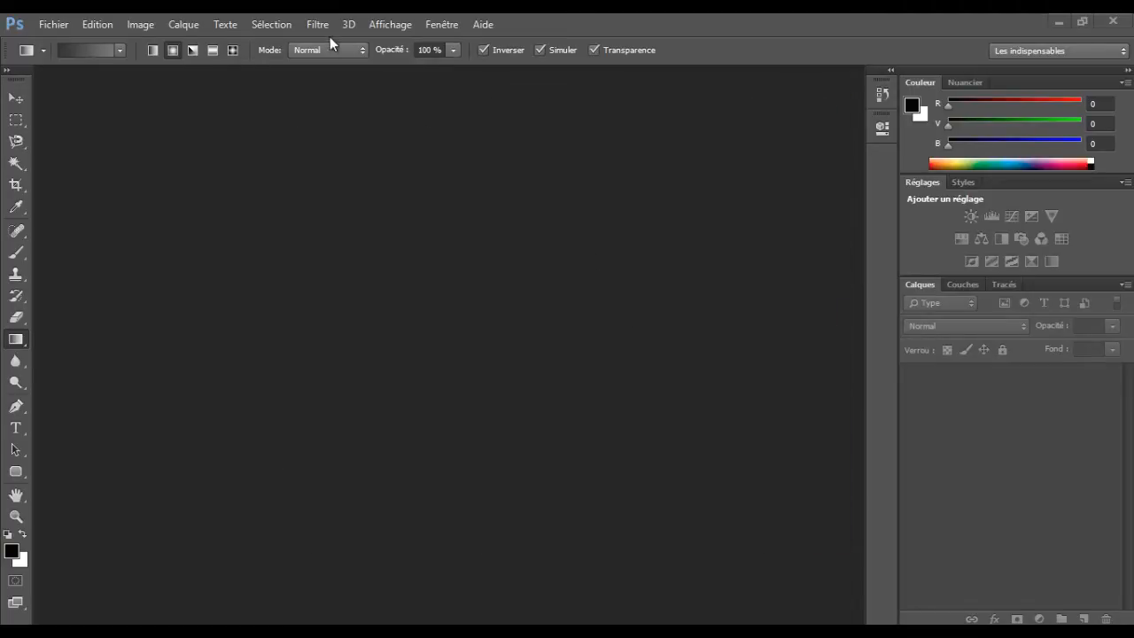
Step: Create a 500 × 500 px RGB document at 72 pixels/inch and fill it with a grey radial gradient from the centre to the upper edge
left_click(53, 24)
left_click(71, 42)
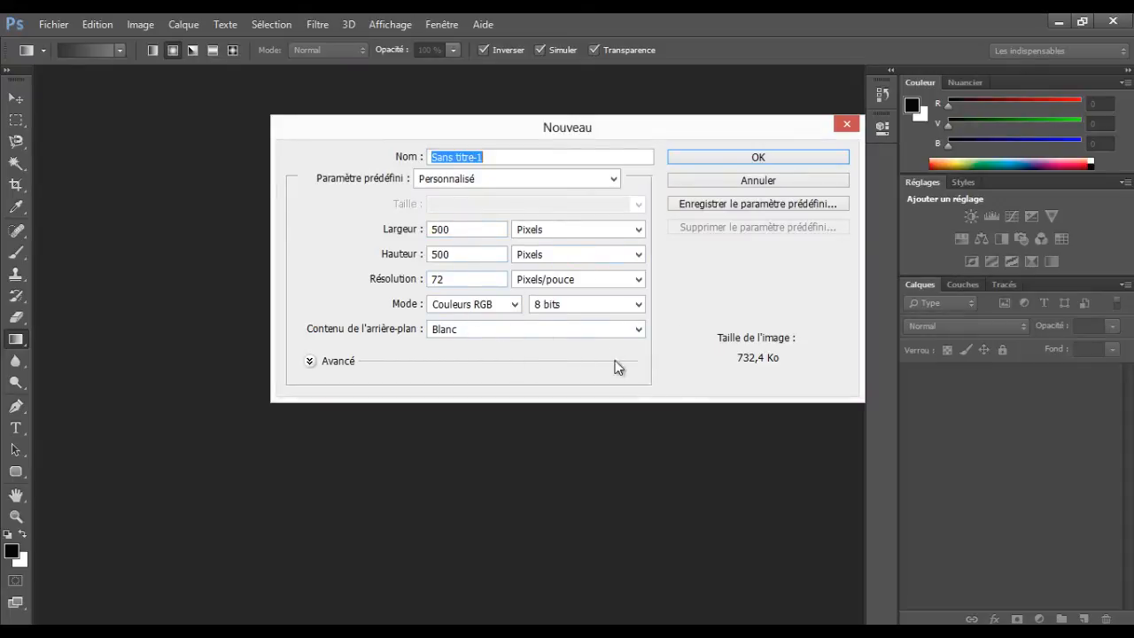
left_click(761, 157)
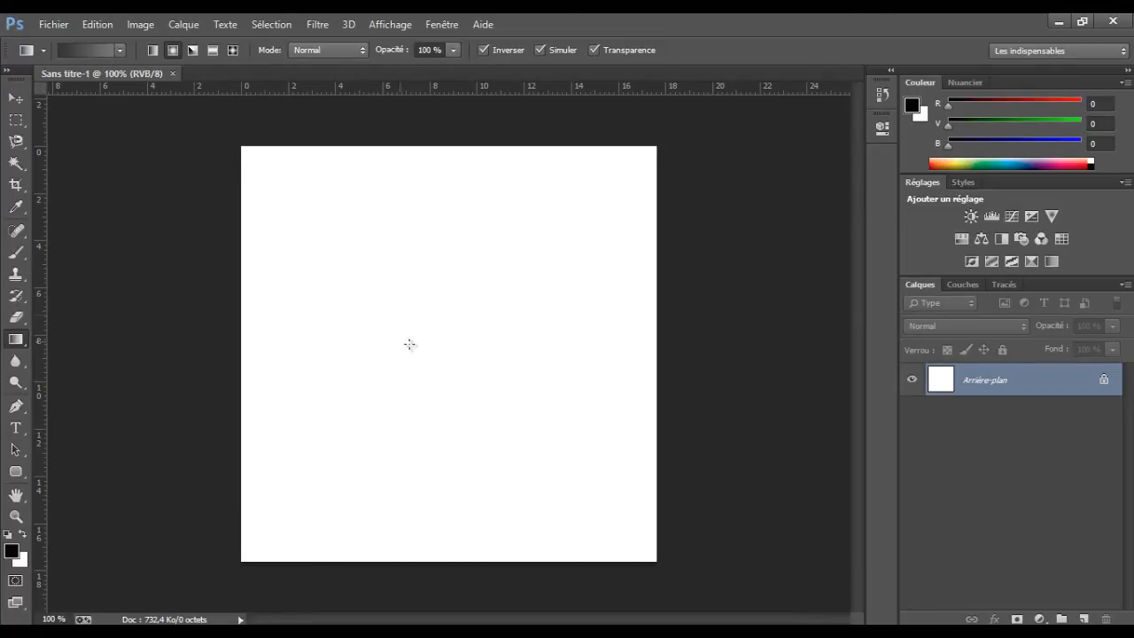
left_click_drag(450, 355, 451, 150)
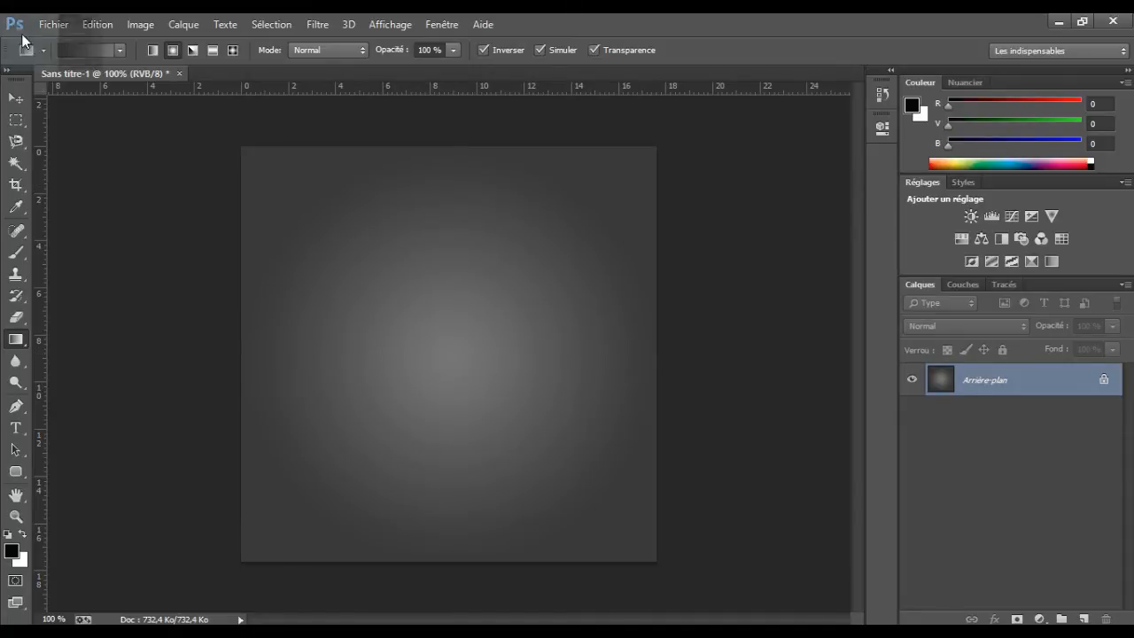
Step: Start importing an image into the document and browse to the pykevly > ressourses > gfx > textures folder
left_click(53, 24)
left_click(123, 301)
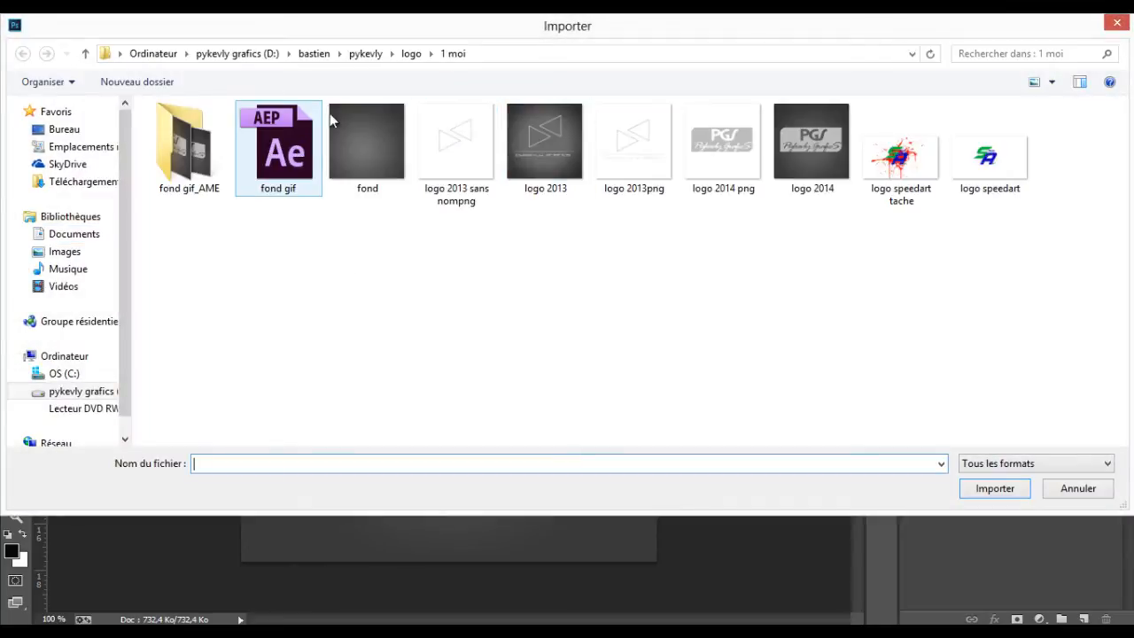
left_click(365, 53)
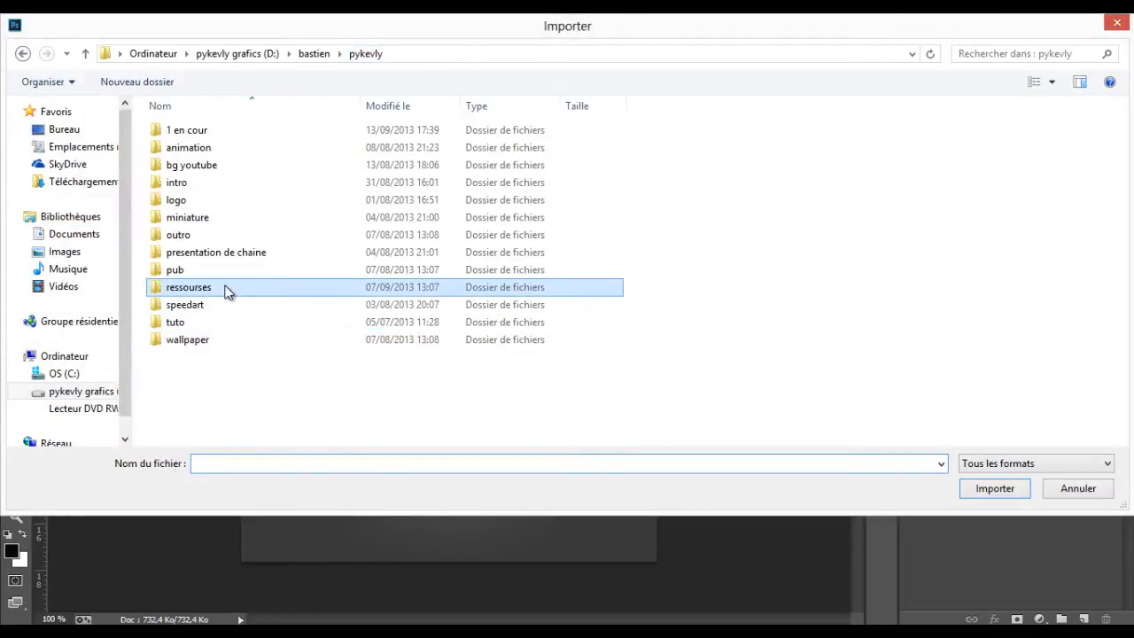
double_click(225, 293)
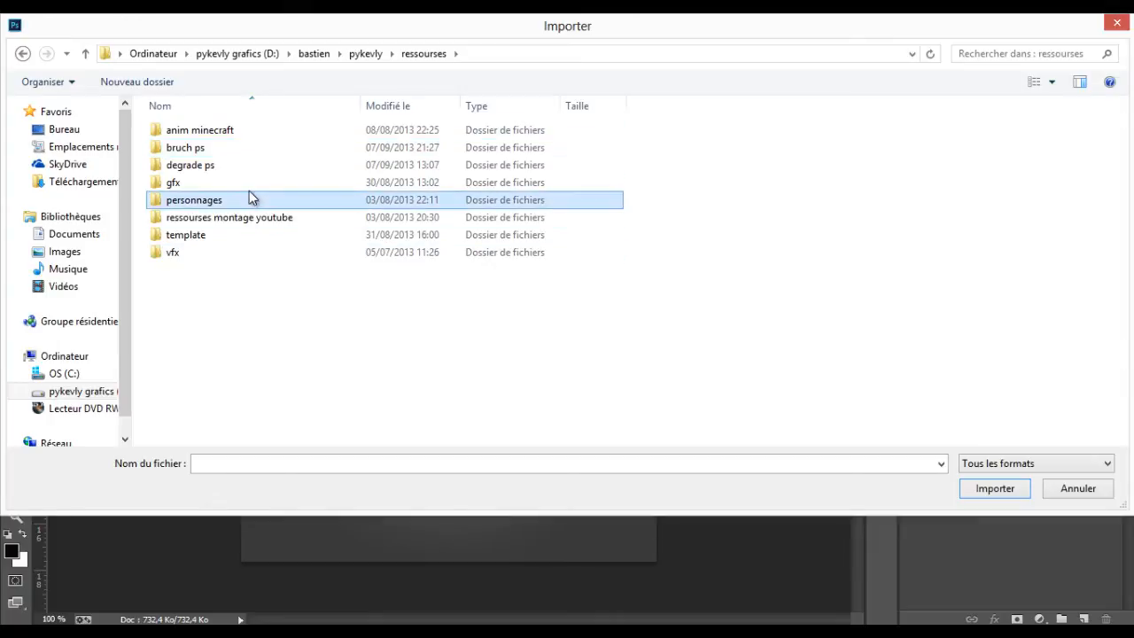
double_click(247, 186)
scroll(238, 361, "down", 2)
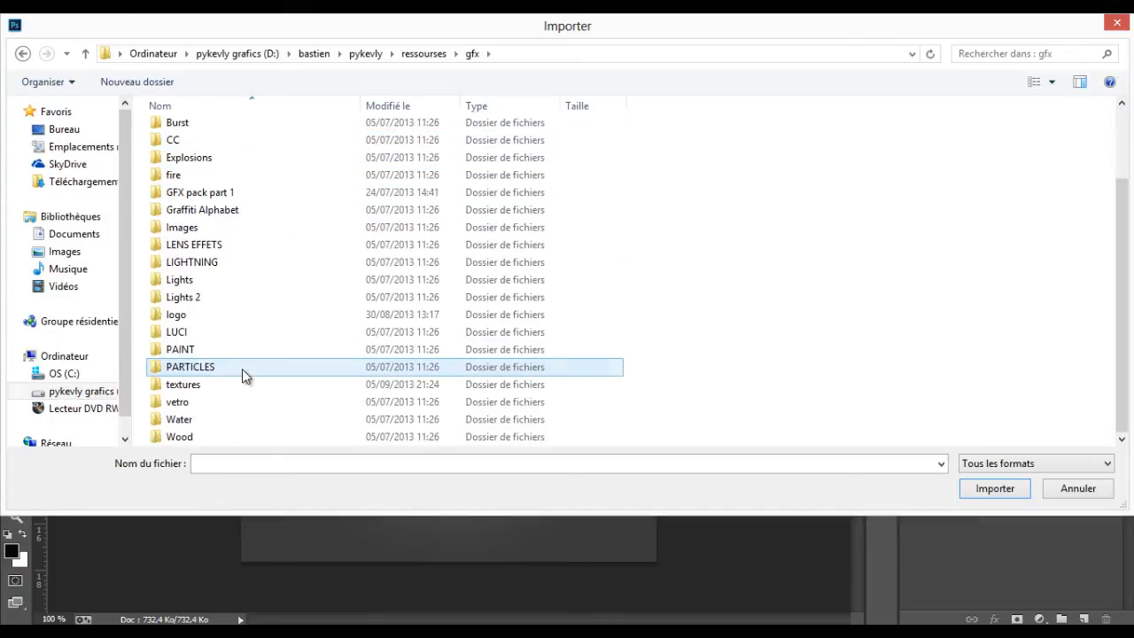
double_click(232, 383)
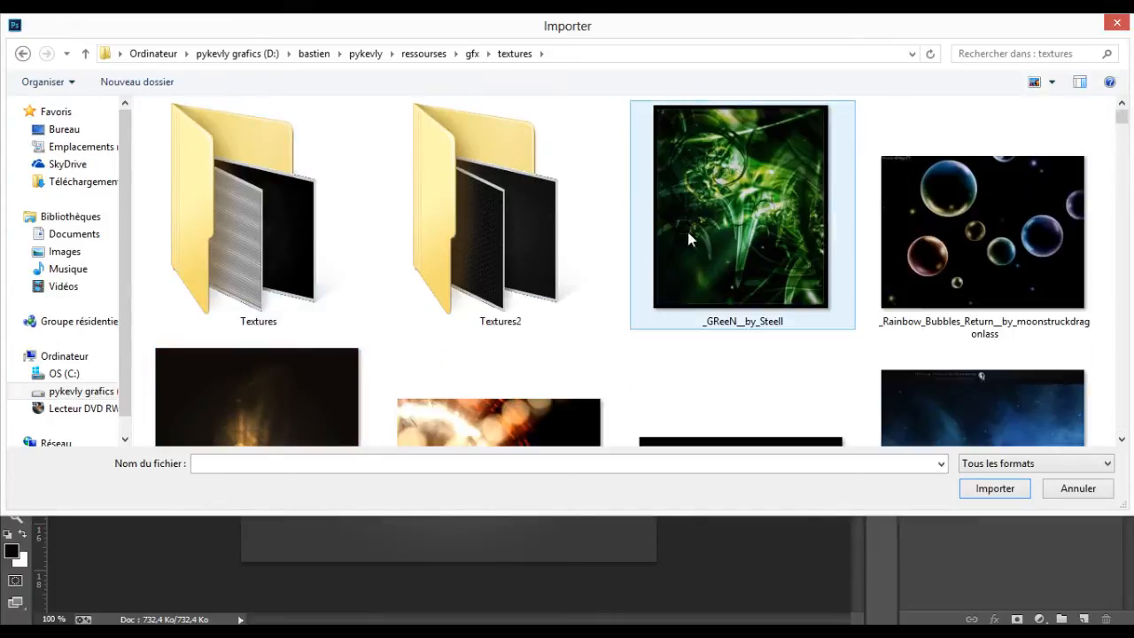
Step: Find the dark blue cloudy texture "118" among the textures and import it into the document
scroll(700, 232, "down", 4)
scroll(726, 266, "up", 1)
scroll(564, 298, "down", 1)
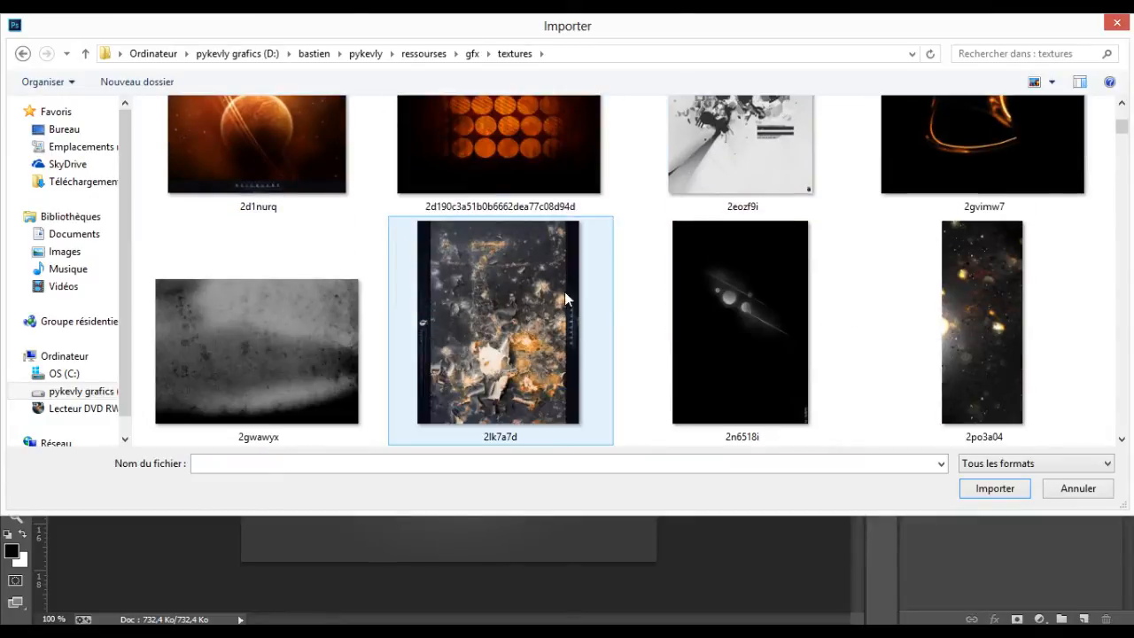
scroll(824, 278, "down", 2)
scroll(733, 285, "down", 2)
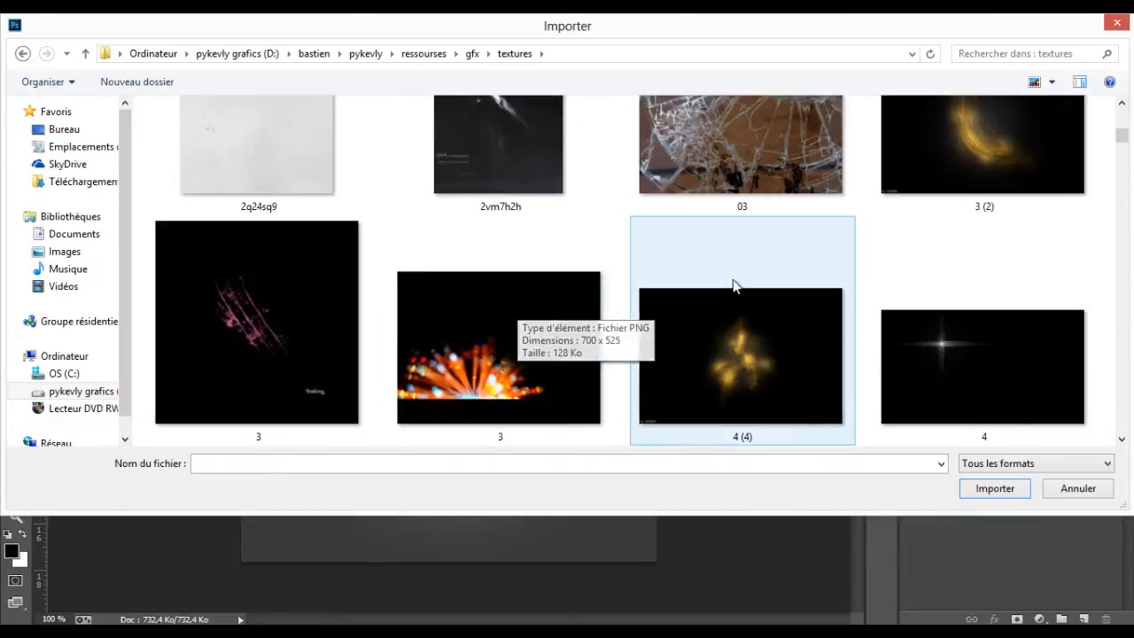
scroll(708, 292, "down", 2)
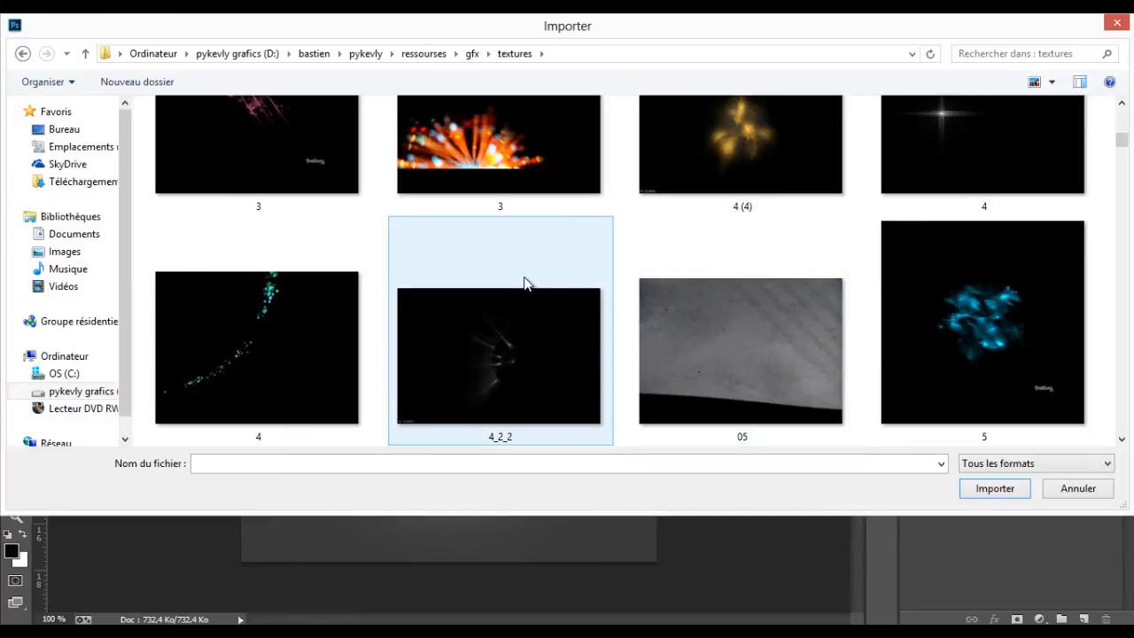
scroll(531, 281, "down", 4)
scroll(585, 253, "down", 2)
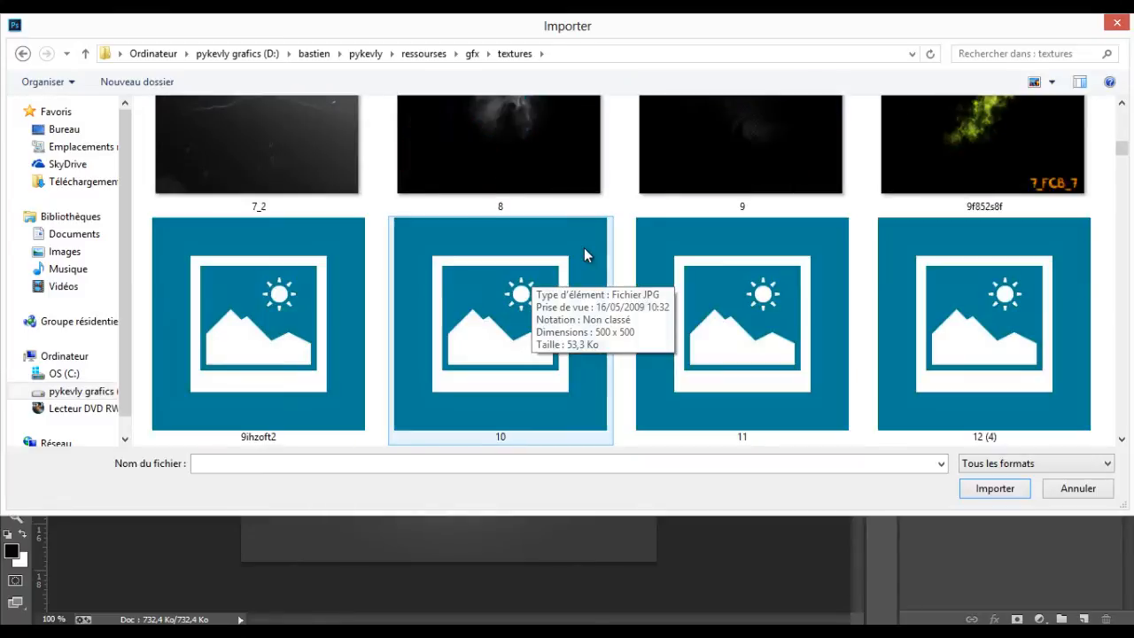
scroll(589, 255, "down", 2)
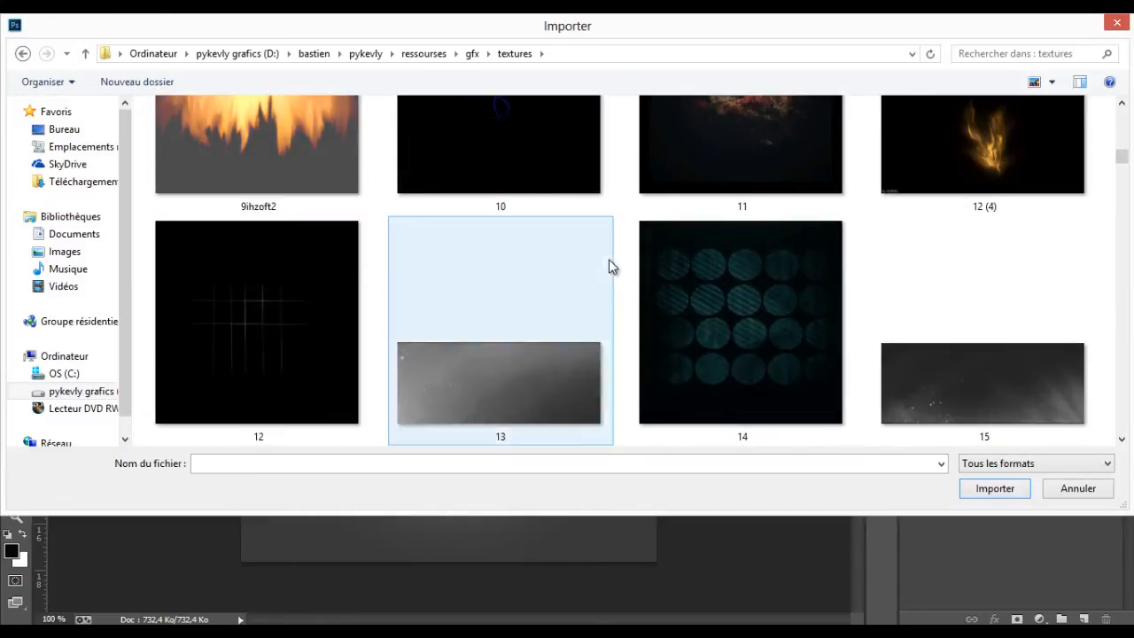
scroll(614, 256, "down", 4)
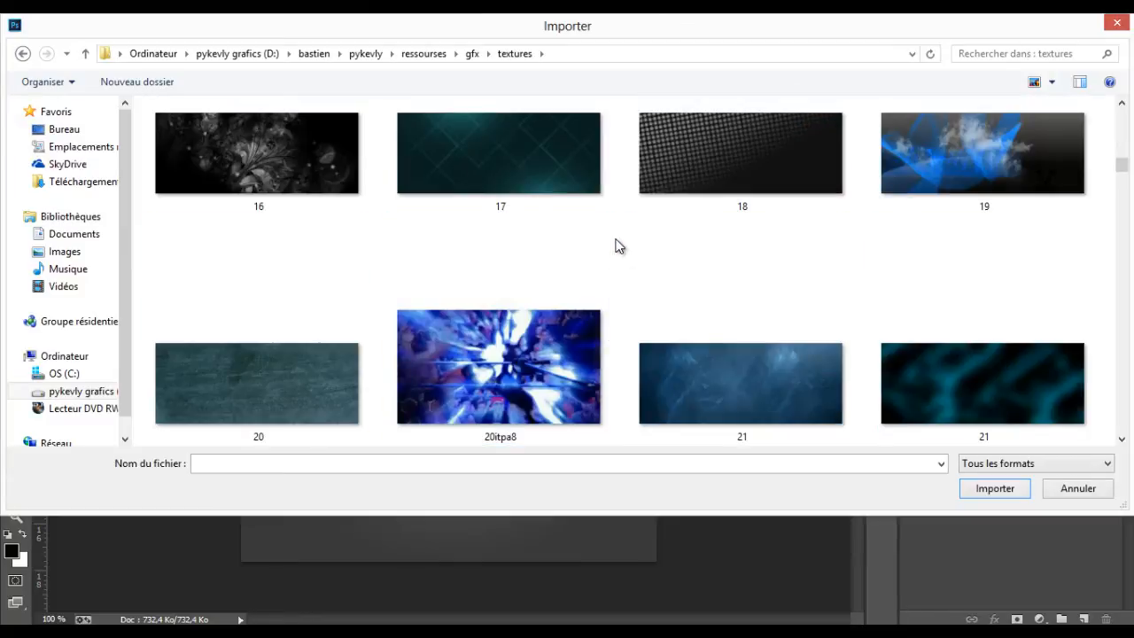
scroll(617, 248, "down", 2)
scroll(619, 247, "down", 2)
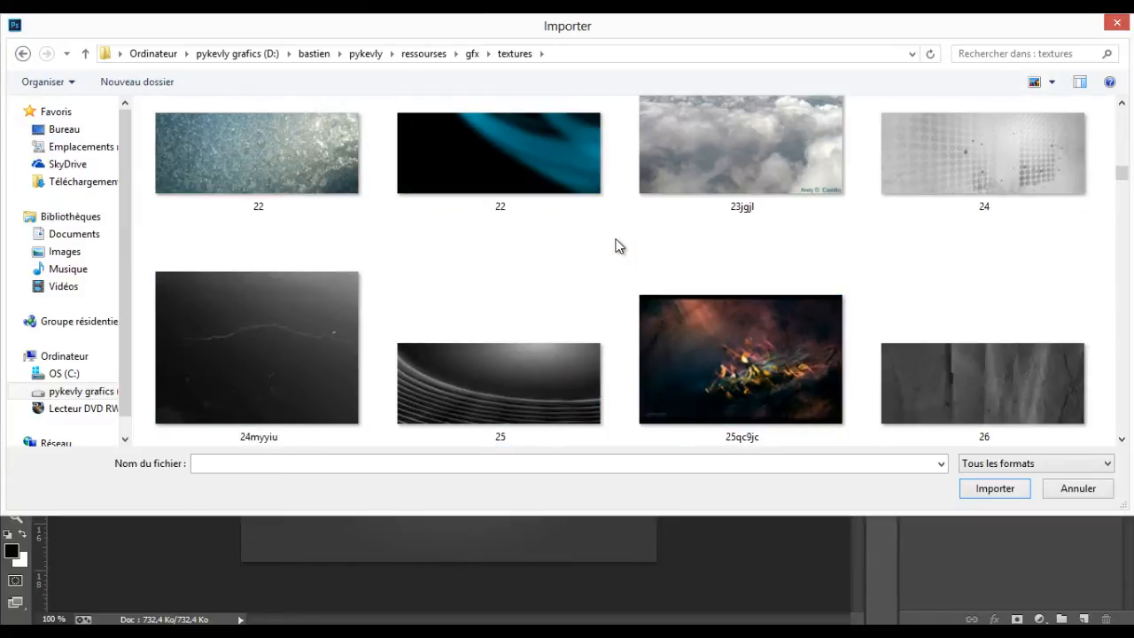
scroll(619, 247, "down", 2)
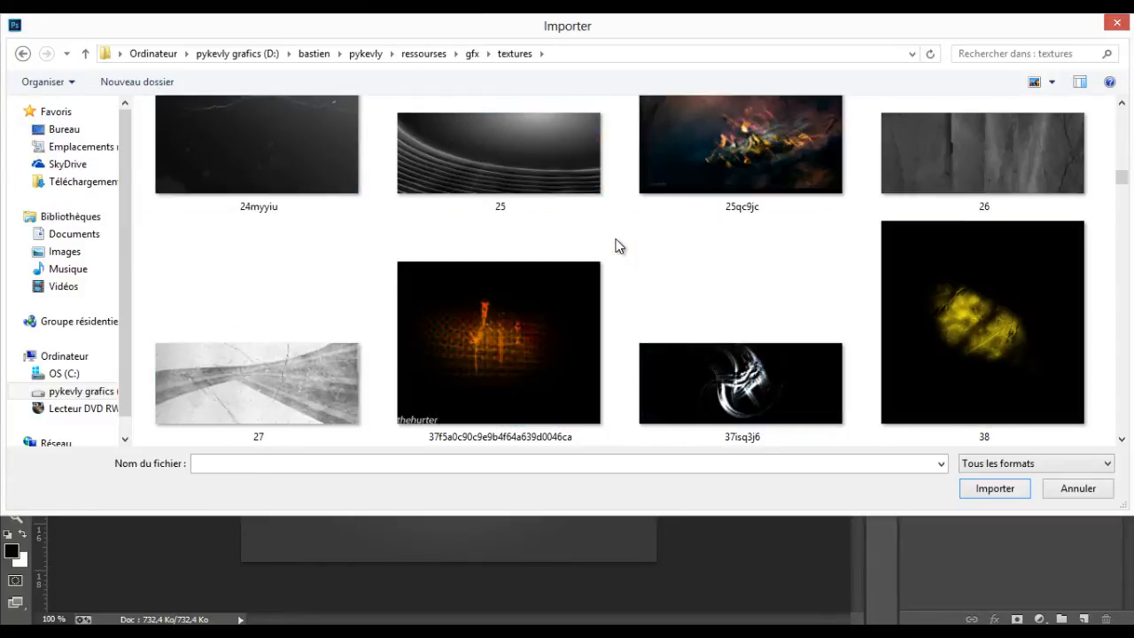
scroll(618, 248, "down", 2)
scroll(618, 247, "down", 6)
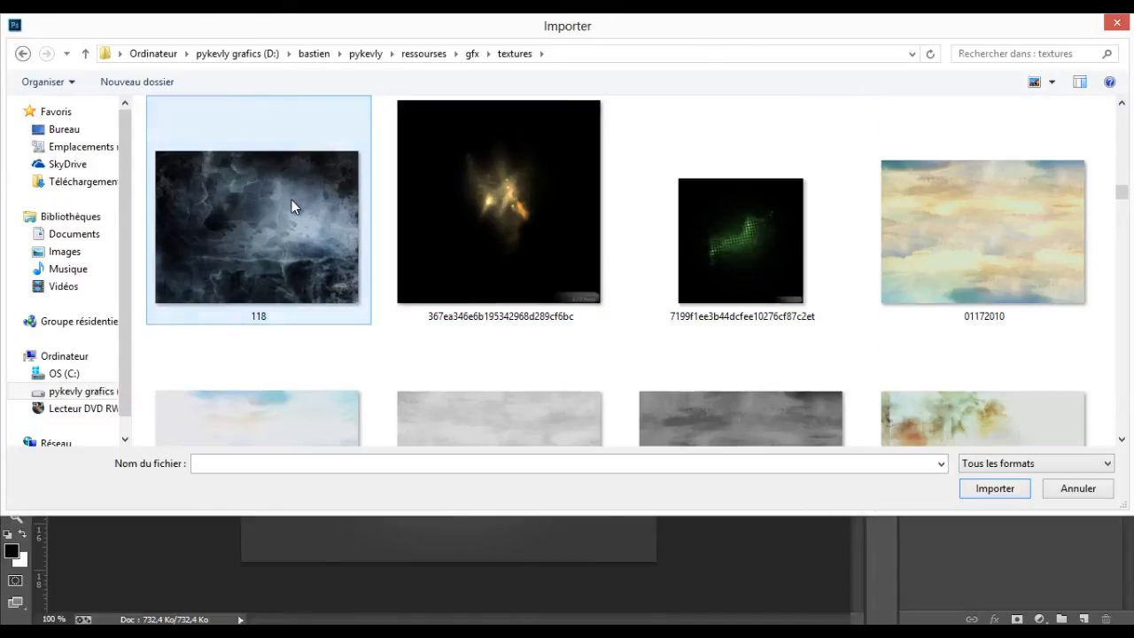
left_click(294, 207)
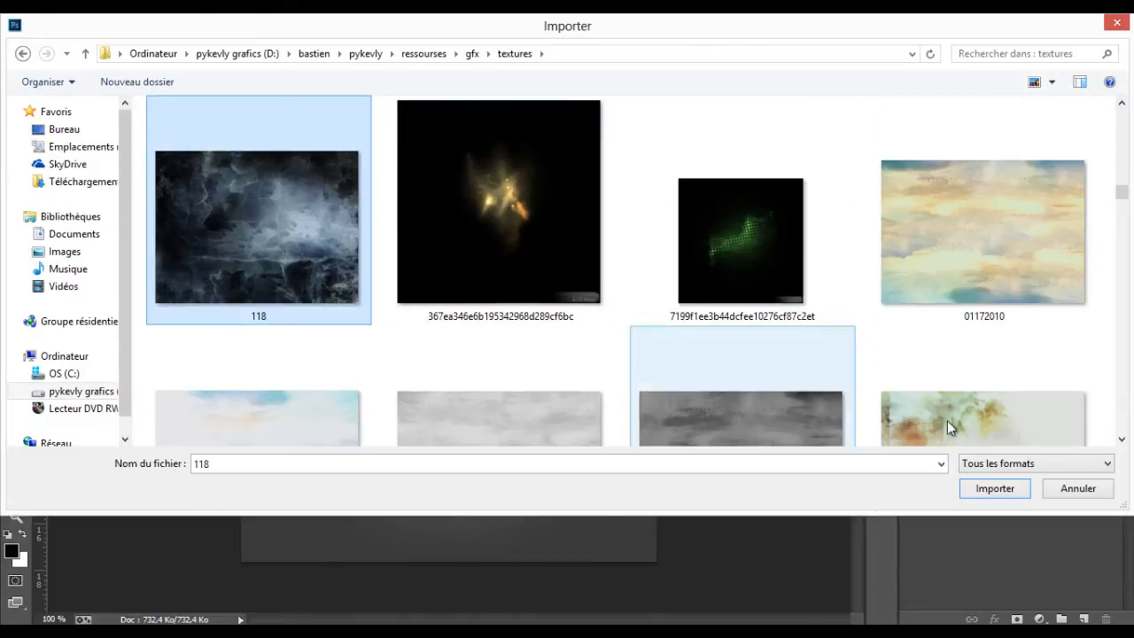
left_click(987, 492)
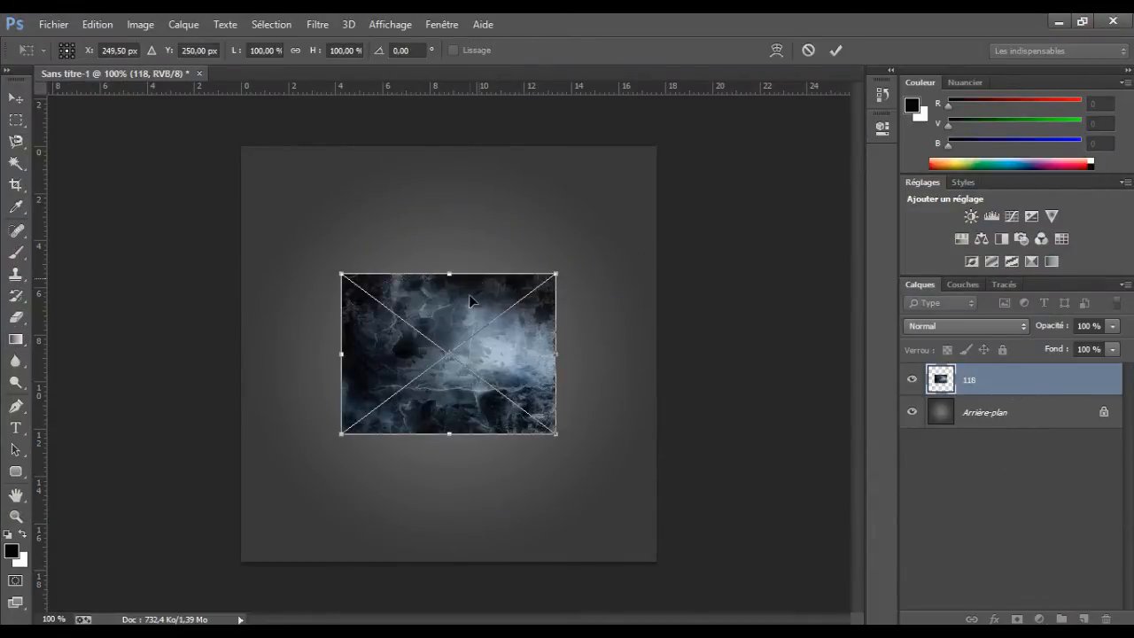
Step: Stretch the imported texture "118" so it covers the whole 500 × 500 px canvas and confirm its placement
left_click_drag(504, 335, 409, 212)
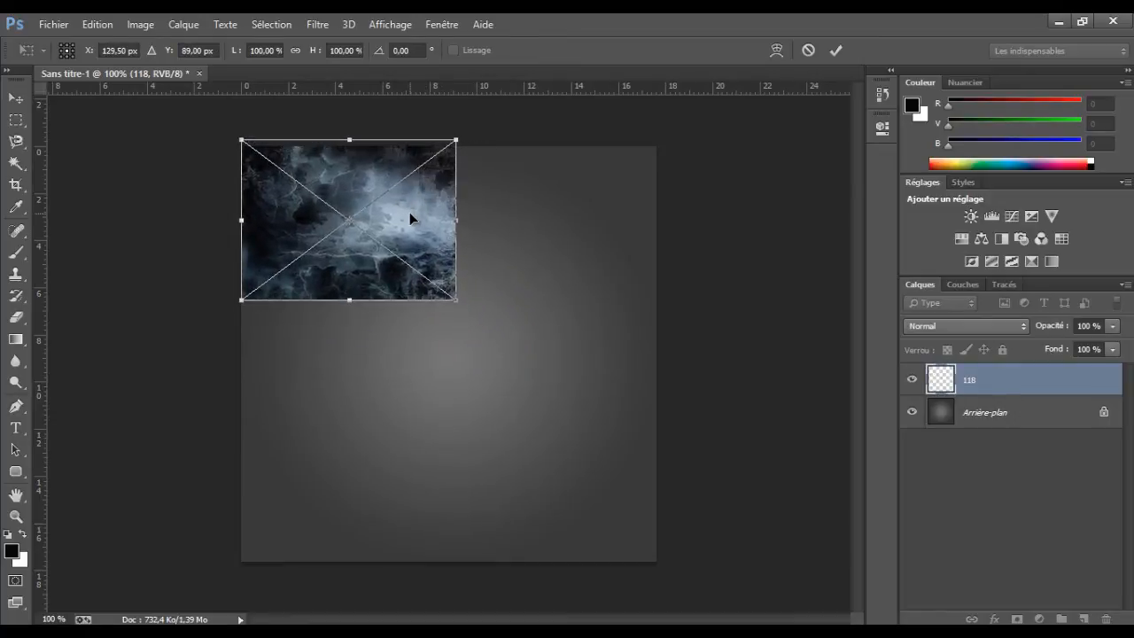
left_click_drag(456, 300, 656, 561)
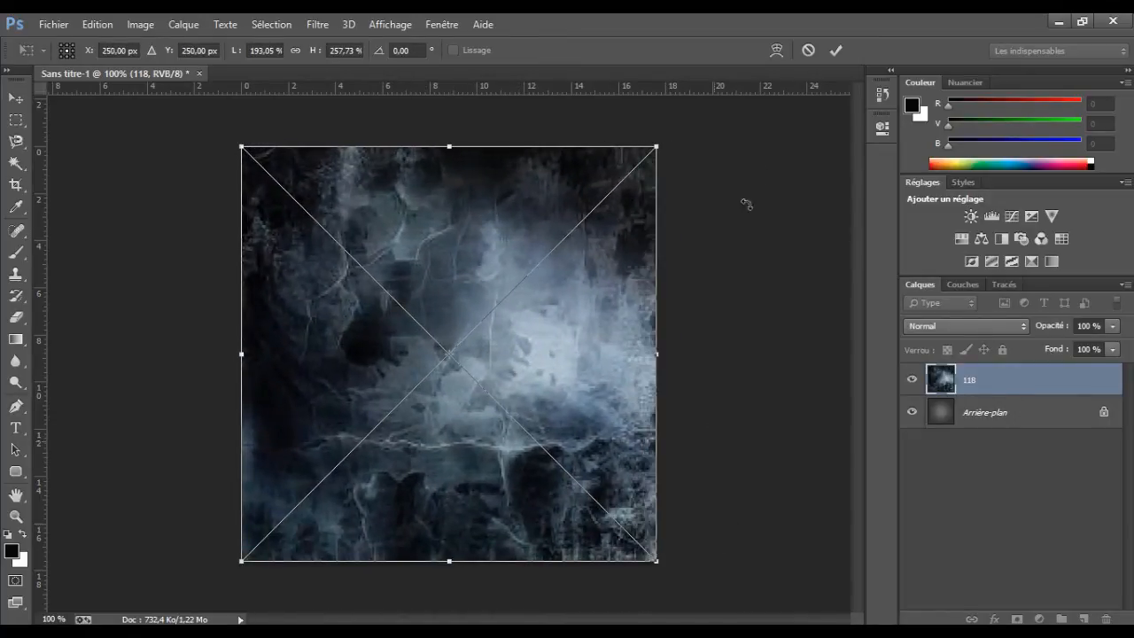
left_click(833, 52)
key("g")
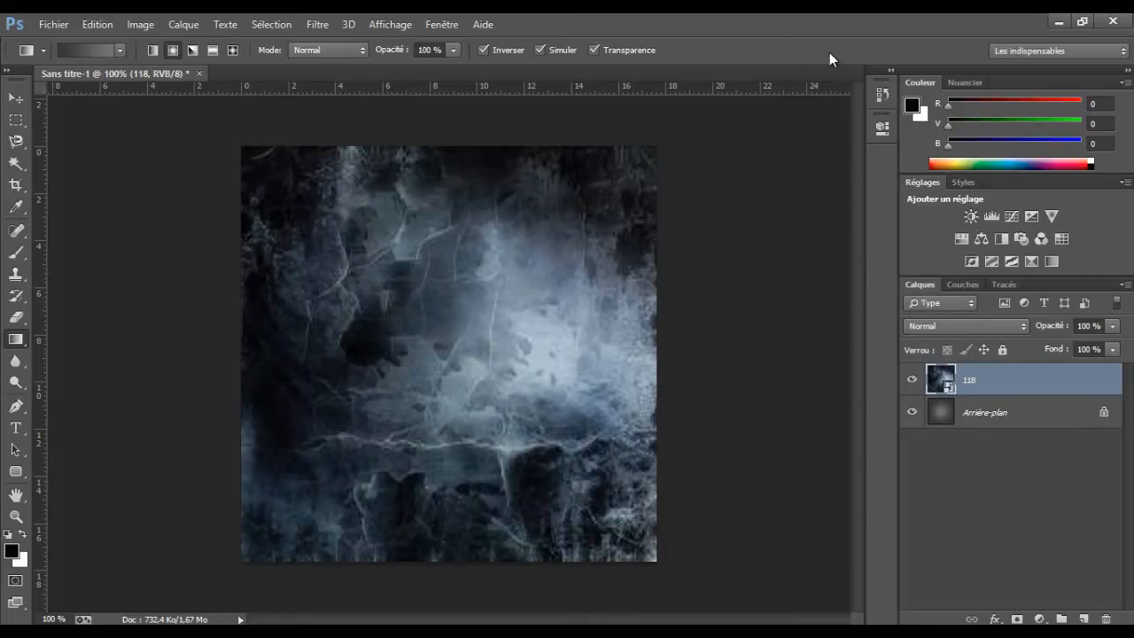
Step: Try the Superposition blending mode on the texture layer "118", and settle on Incrustation
right_click(995, 376)
left_click(1007, 315)
left_click(1007, 321)
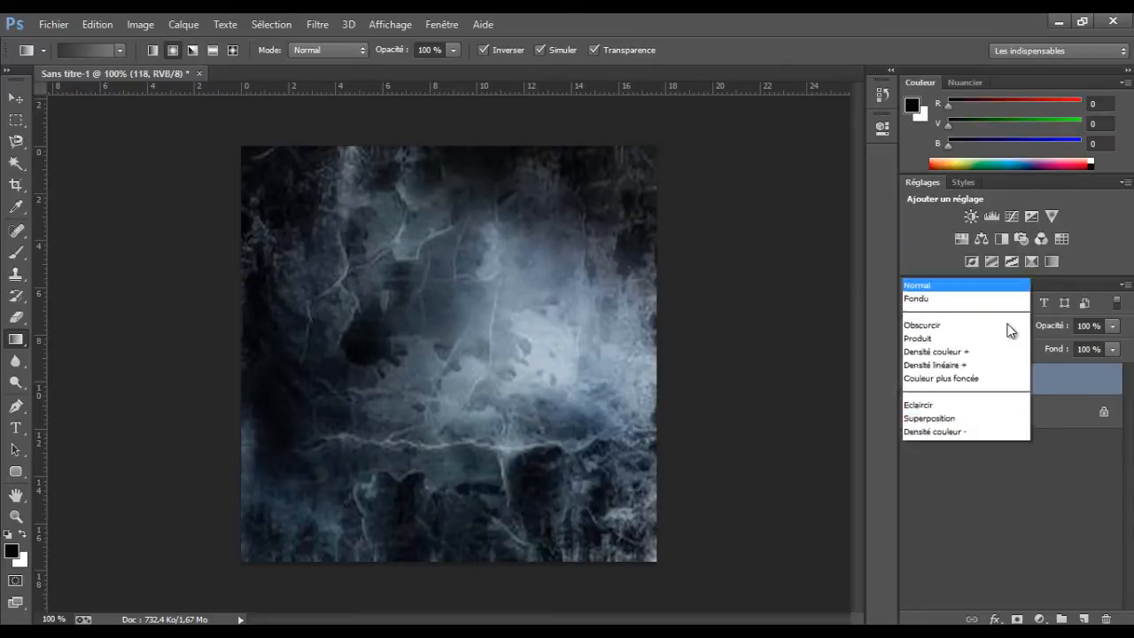
left_click(934, 220)
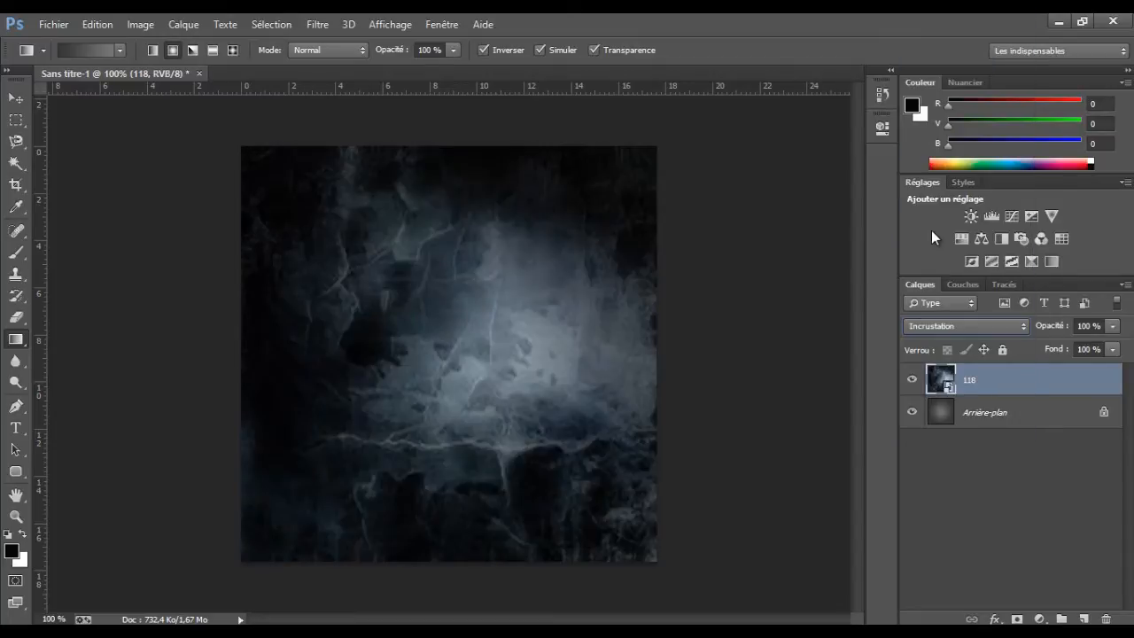
left_click(975, 326)
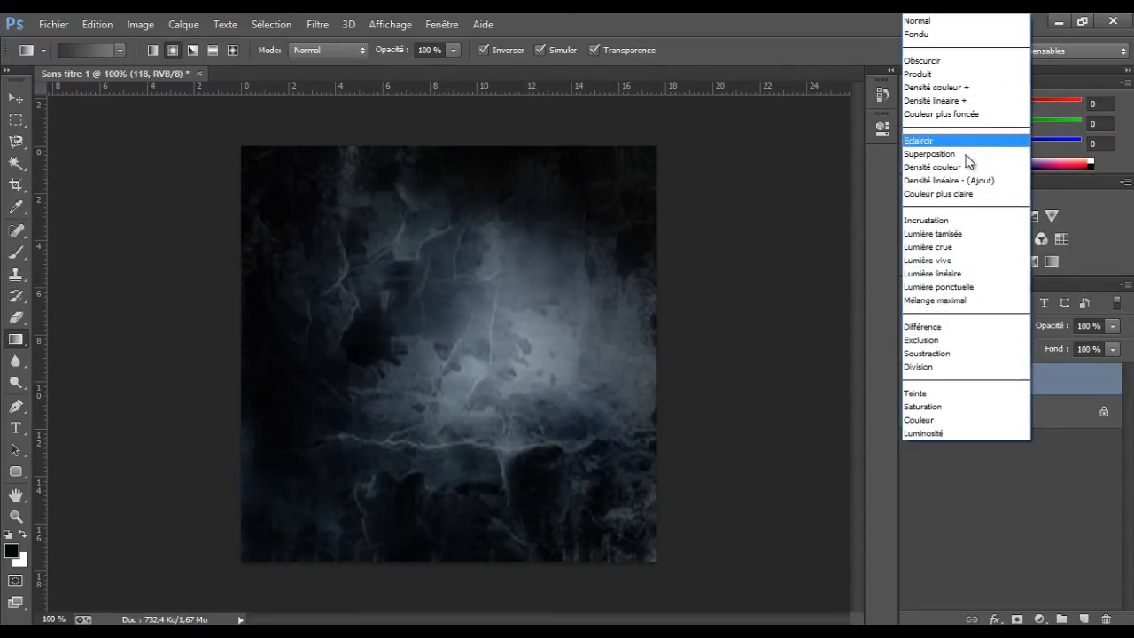
left_click(964, 144)
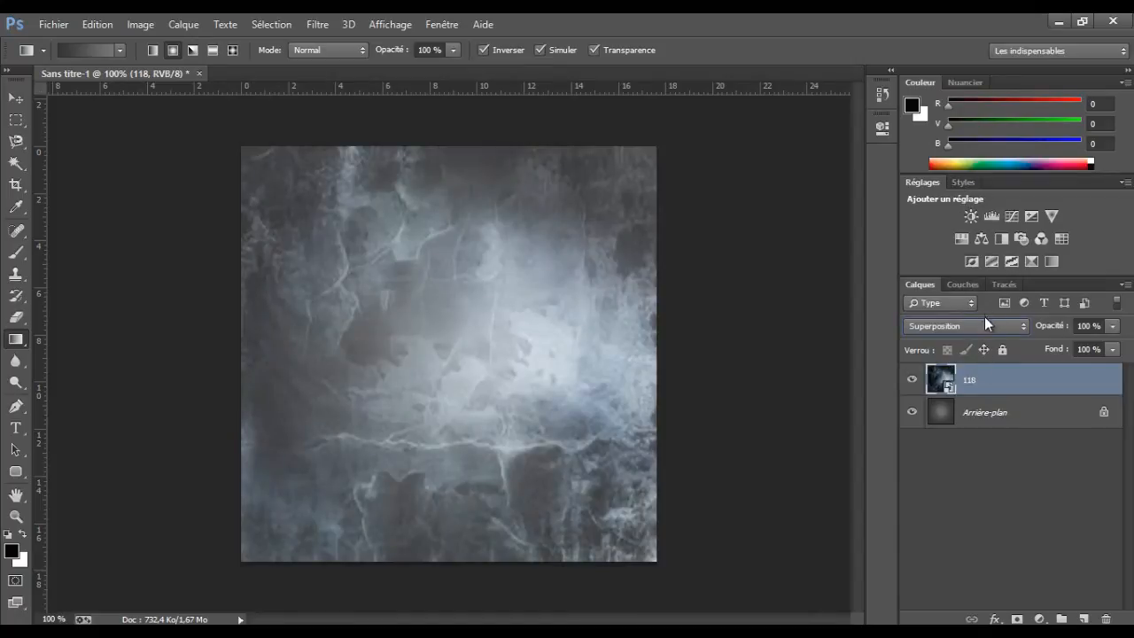
left_click(984, 326)
left_click(958, 220)
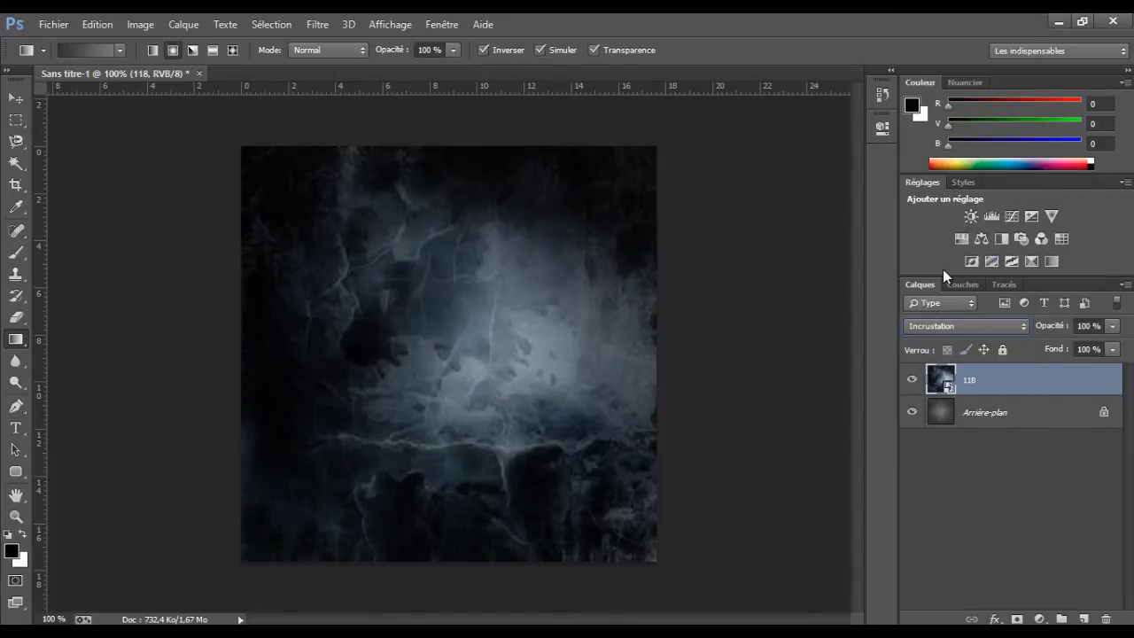
Step: Convert the locked background into a regular layer, keeping the default name "Calque 0"
left_click_drag(1008, 400, 1010, 384)
left_click(1041, 413)
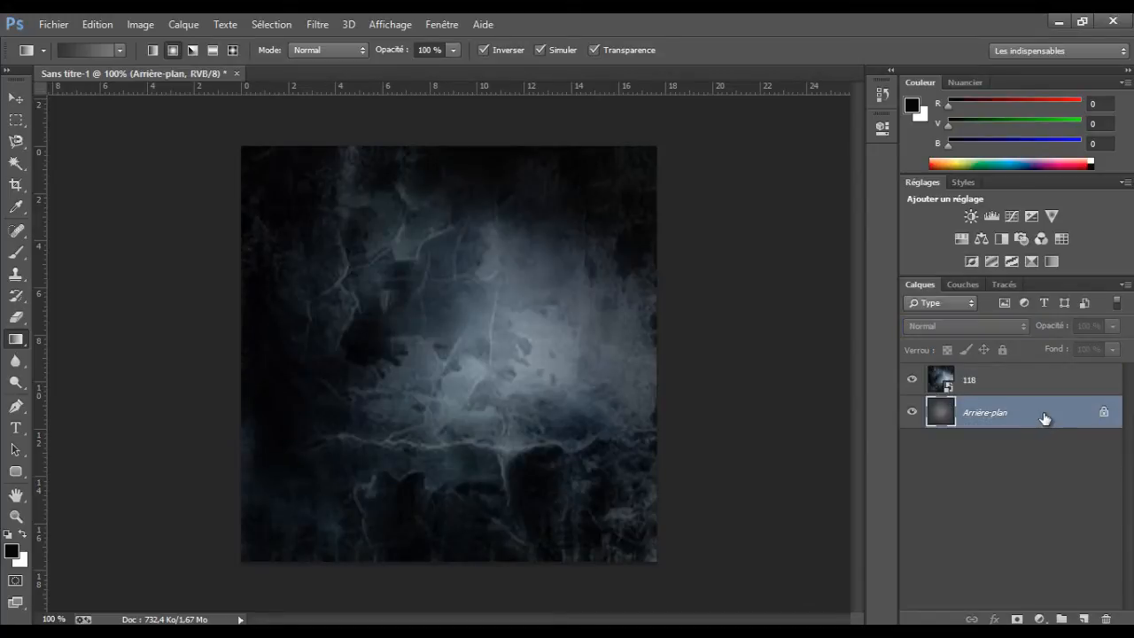
double_click(1045, 418)
left_click(729, 209)
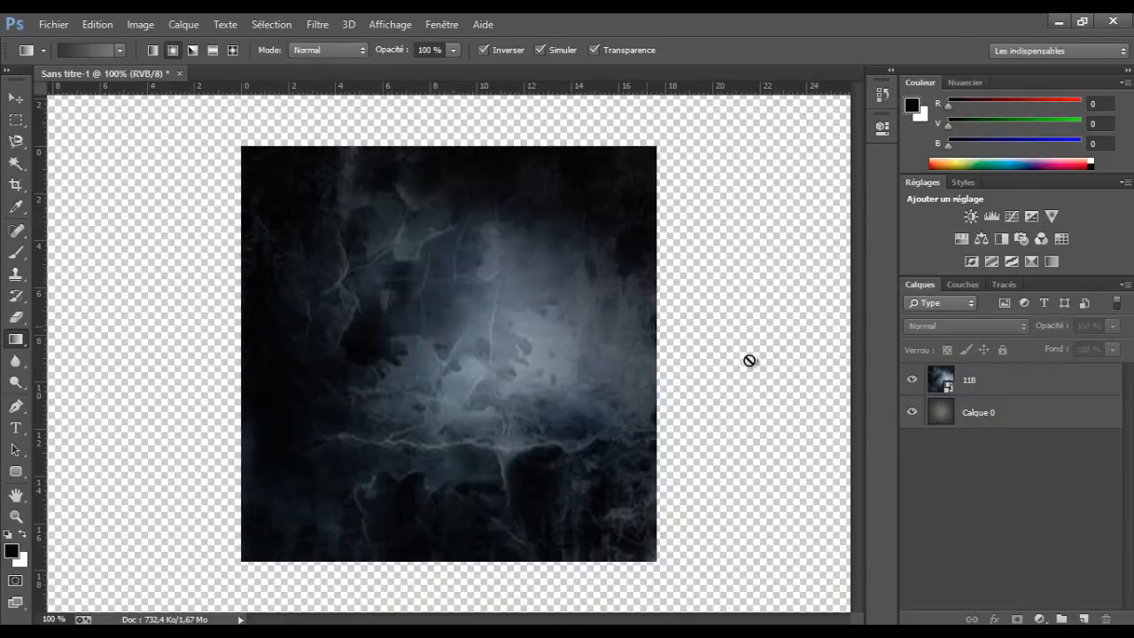
Step: Delete the texture layer "118", leaving only the gradient layer in the document
left_click(999, 389)
left_click(1001, 415)
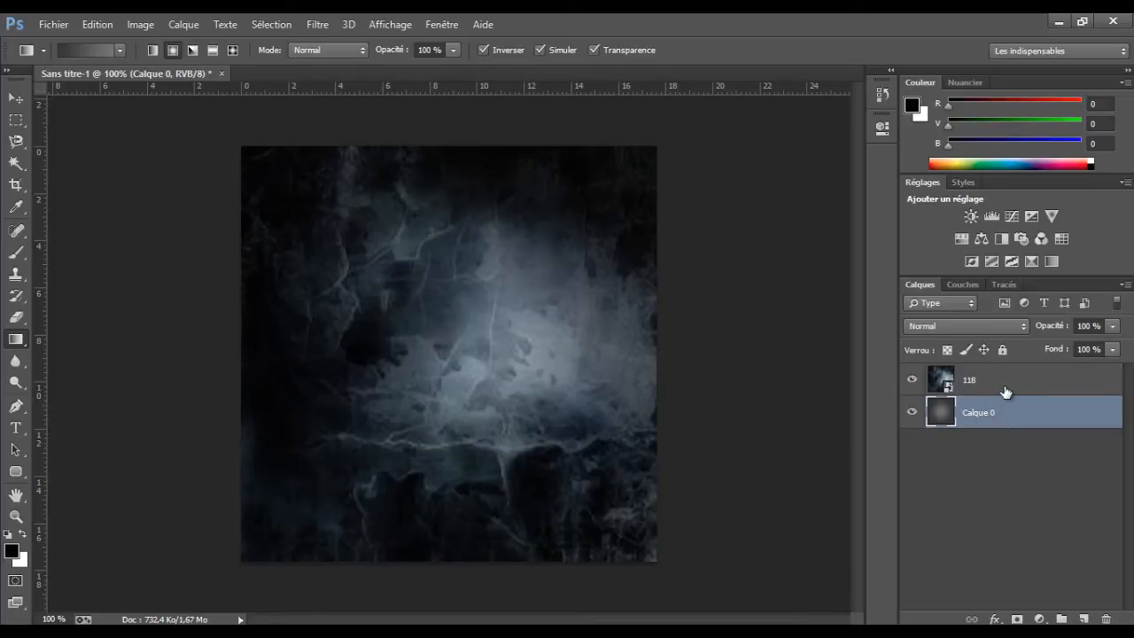
left_click(1005, 390)
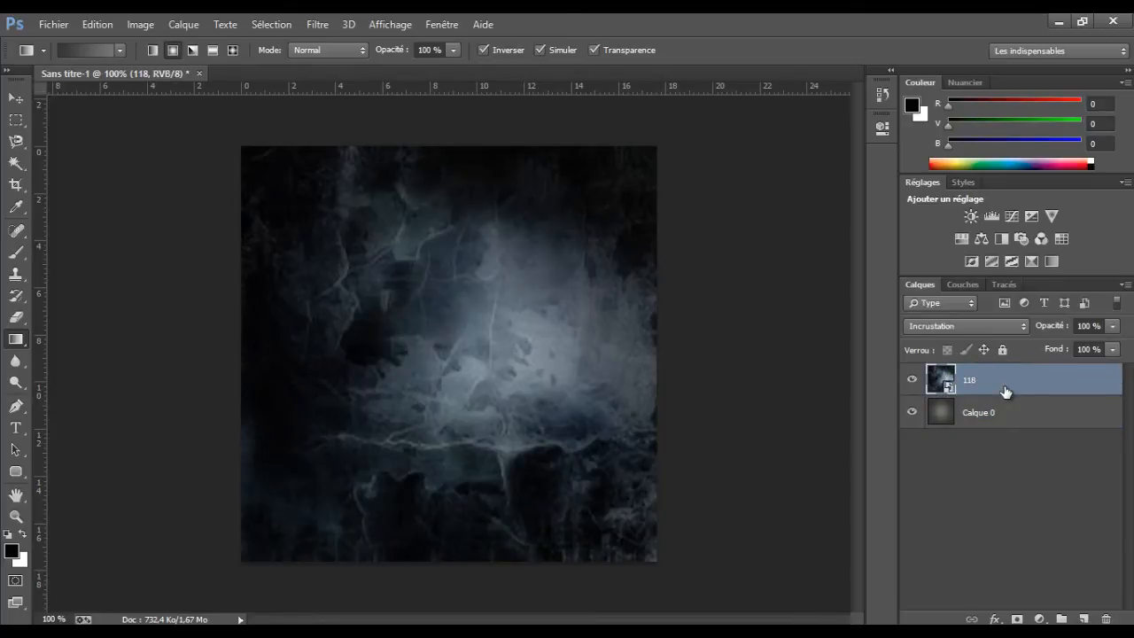
key("Delete")
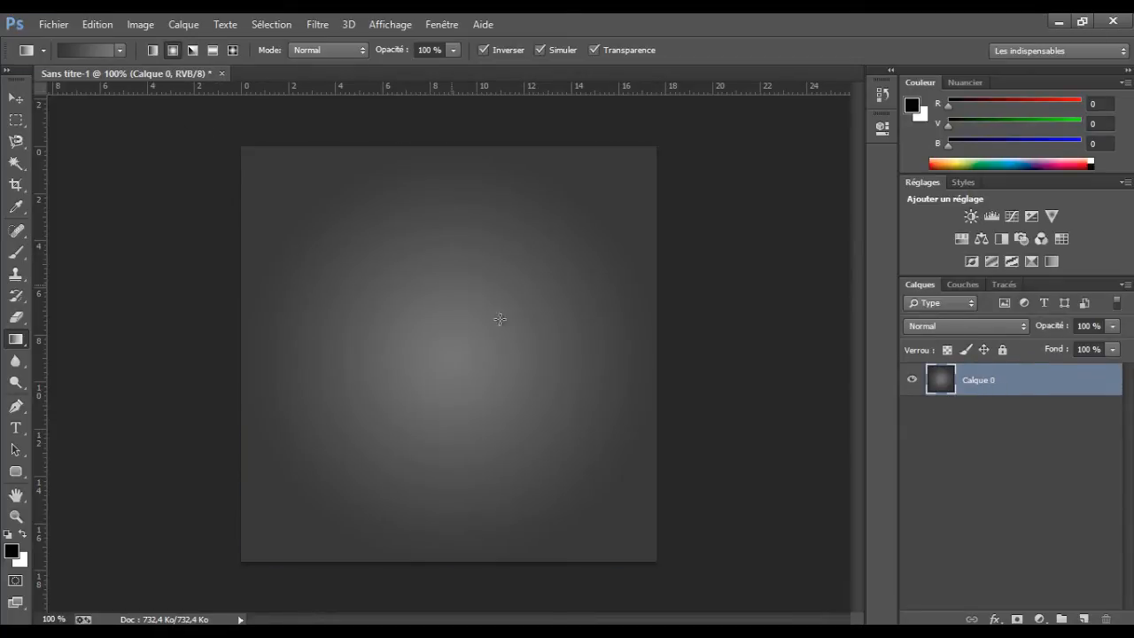
left_click(53, 27)
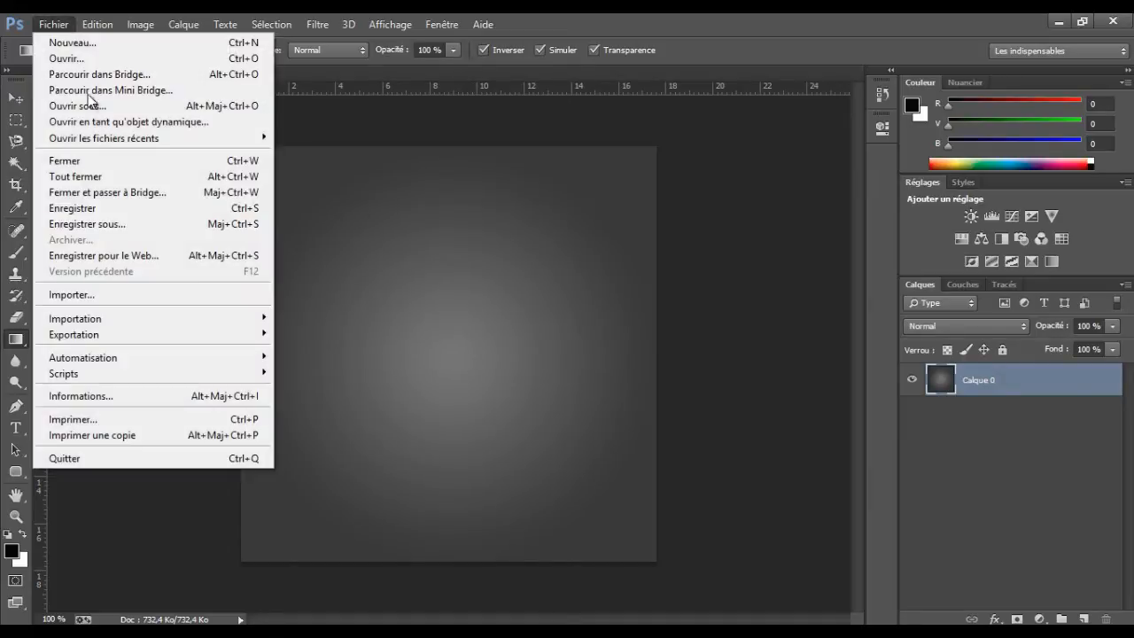
left_click(150, 222)
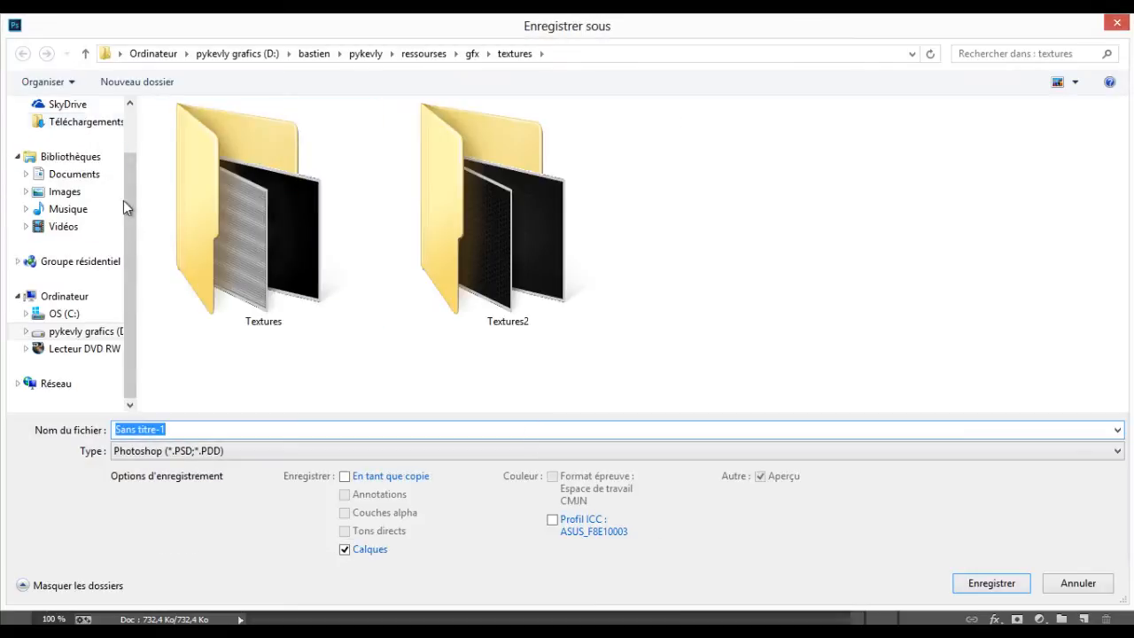
scroll(123, 201, "up", 2)
left_click(64, 130)
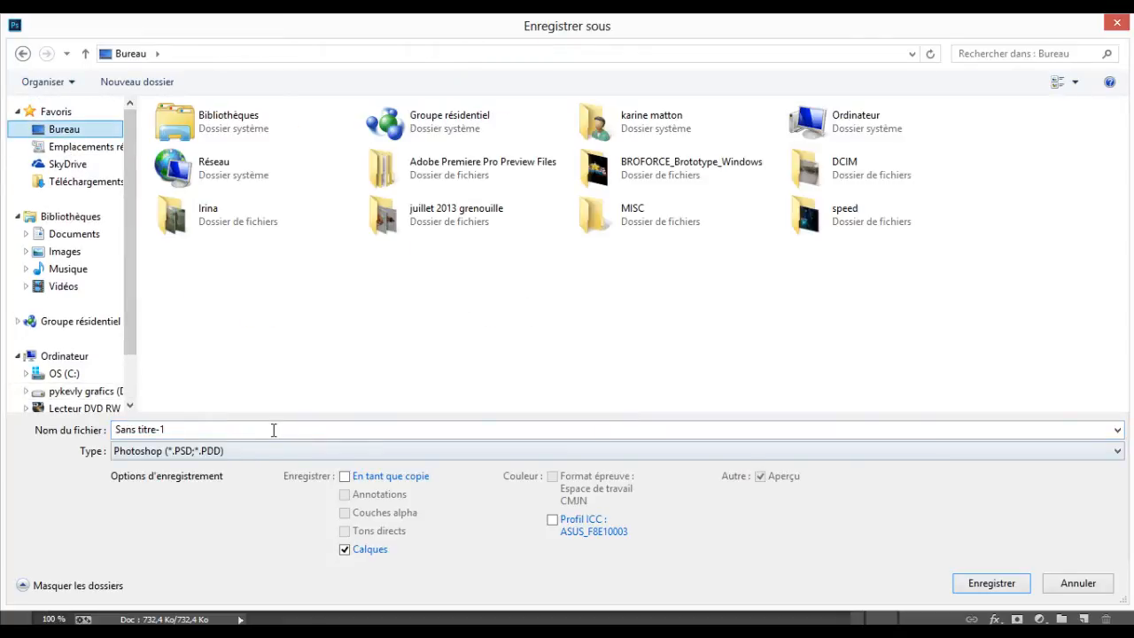
left_click(274, 429)
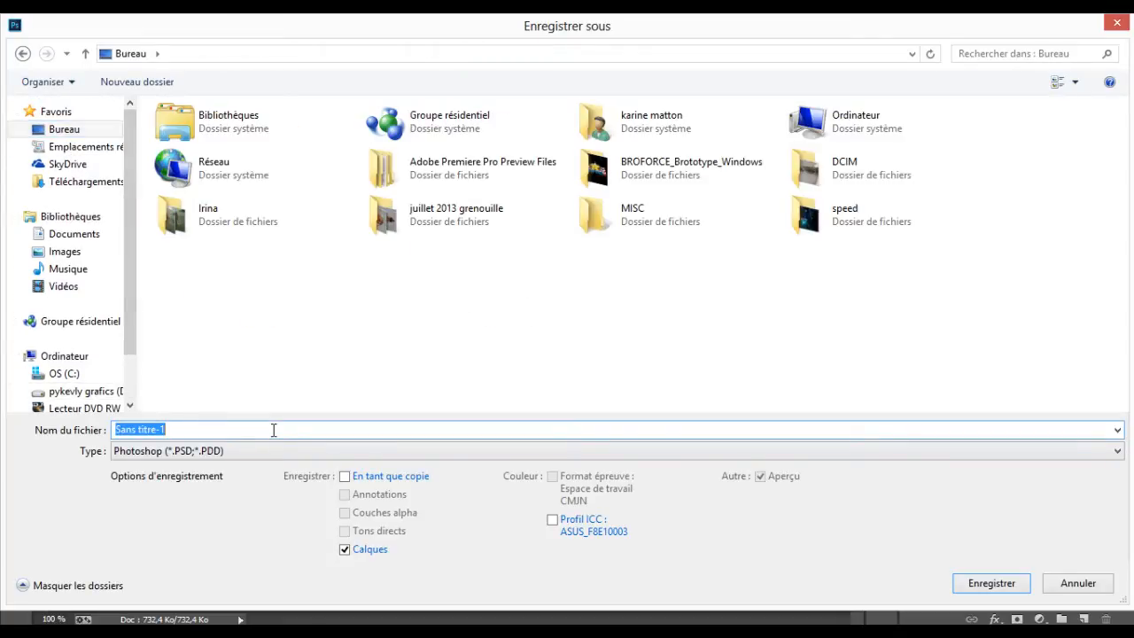
type("fond tuto")
key("Return")
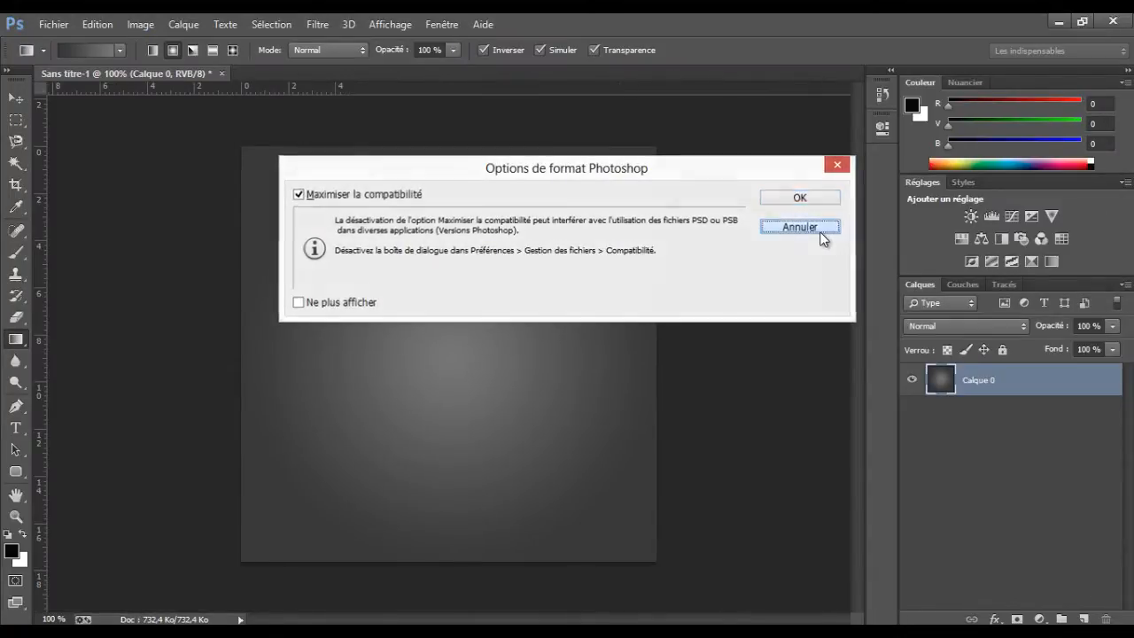
left_click(819, 228)
Step: Save a PNG copy of the gradient as "fond" on the desktop, with smallest-size compression and no interlacing
left_click(53, 24)
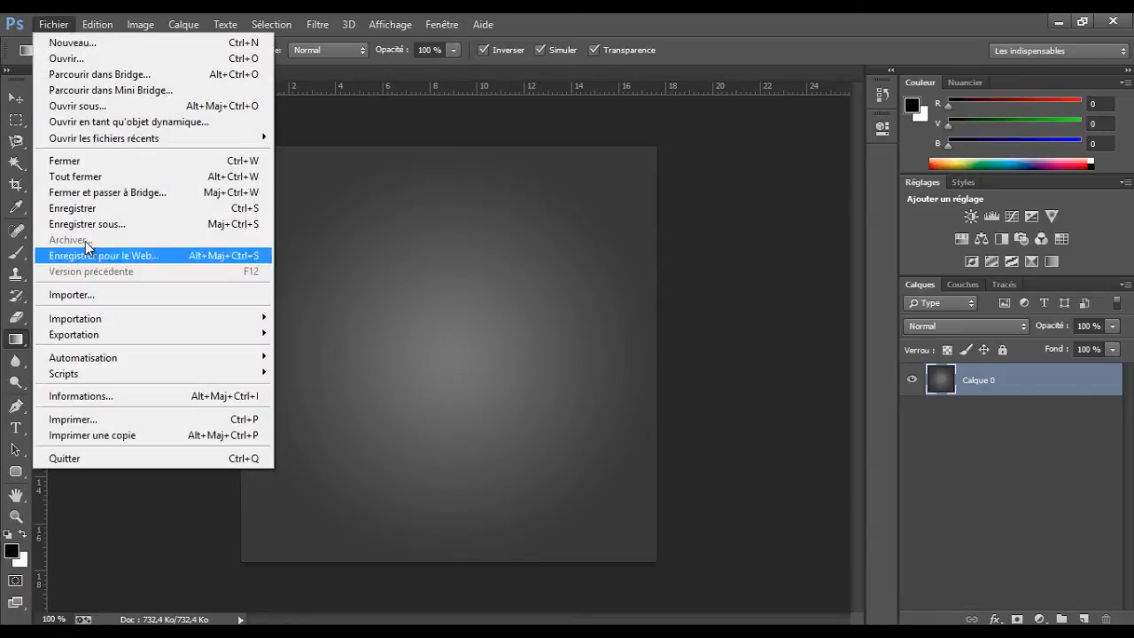
left_click(101, 222)
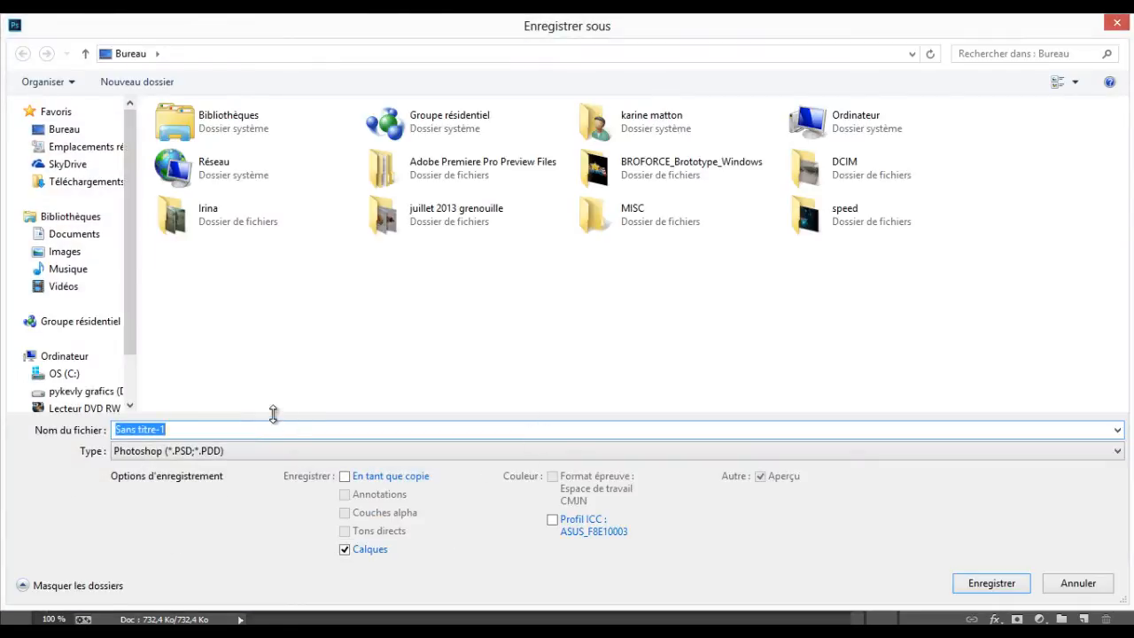
type("fond")
left_click(217, 451)
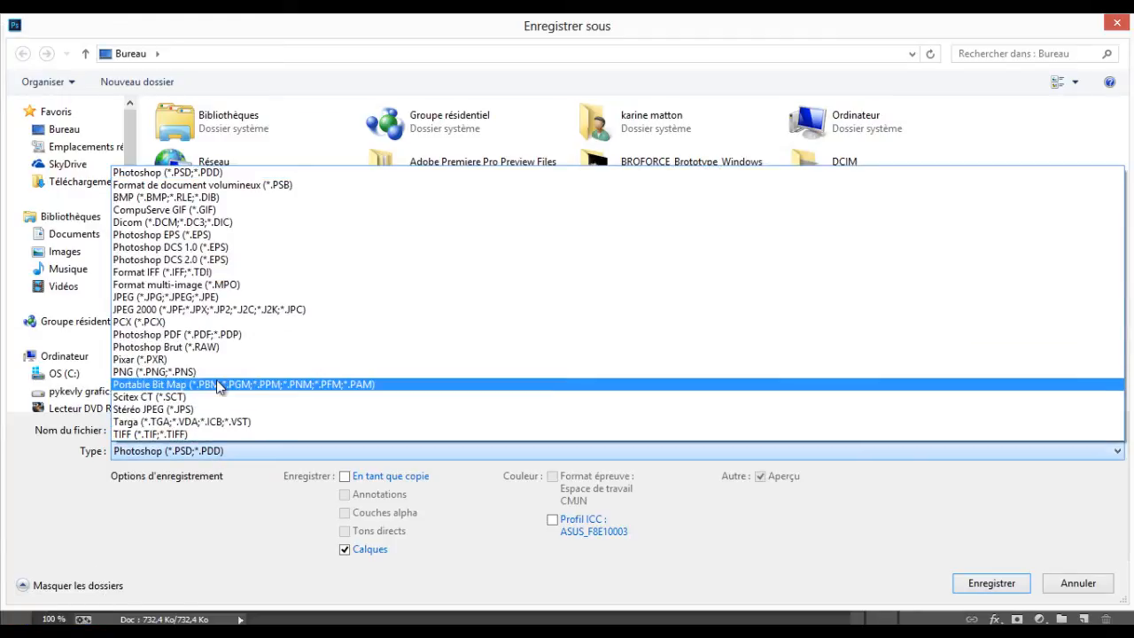
left_click(220, 372)
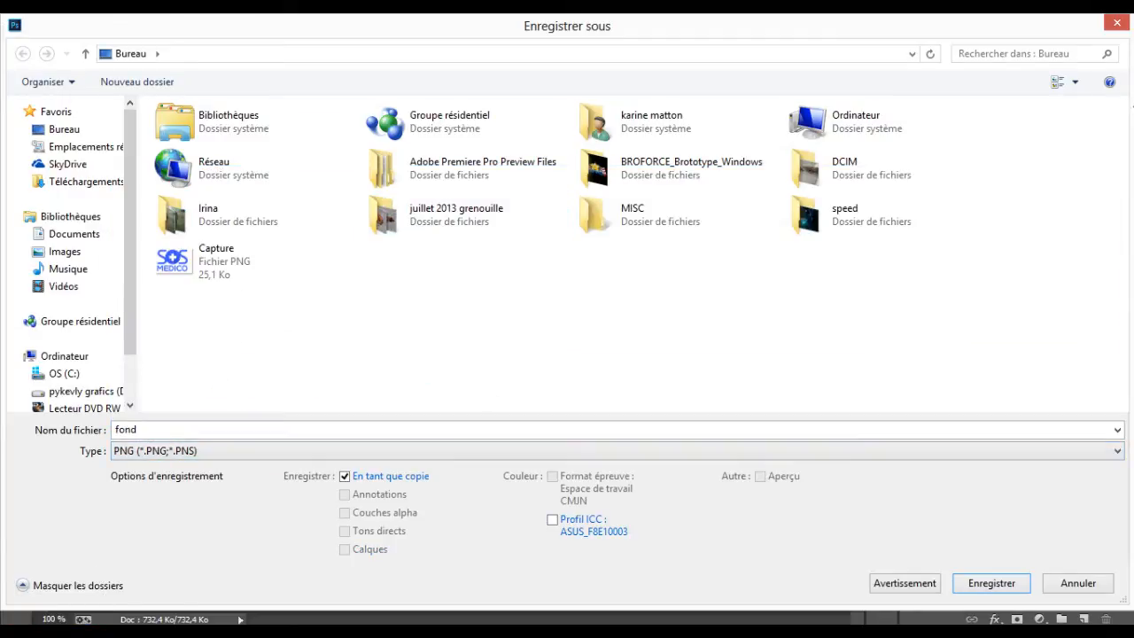
left_click(991, 583)
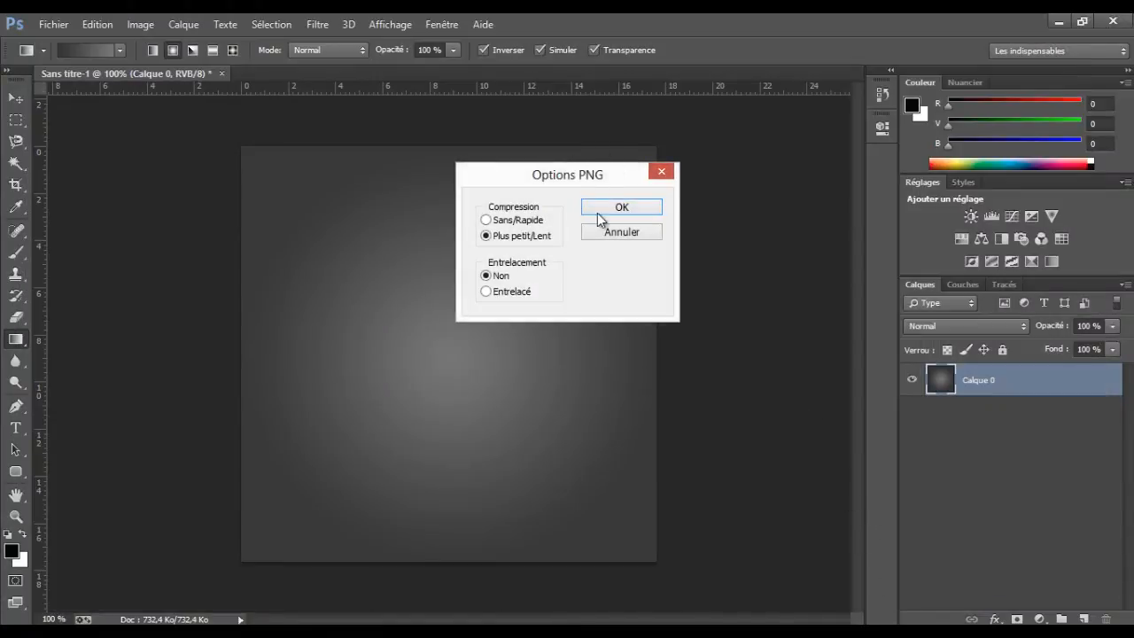
left_click(600, 209)
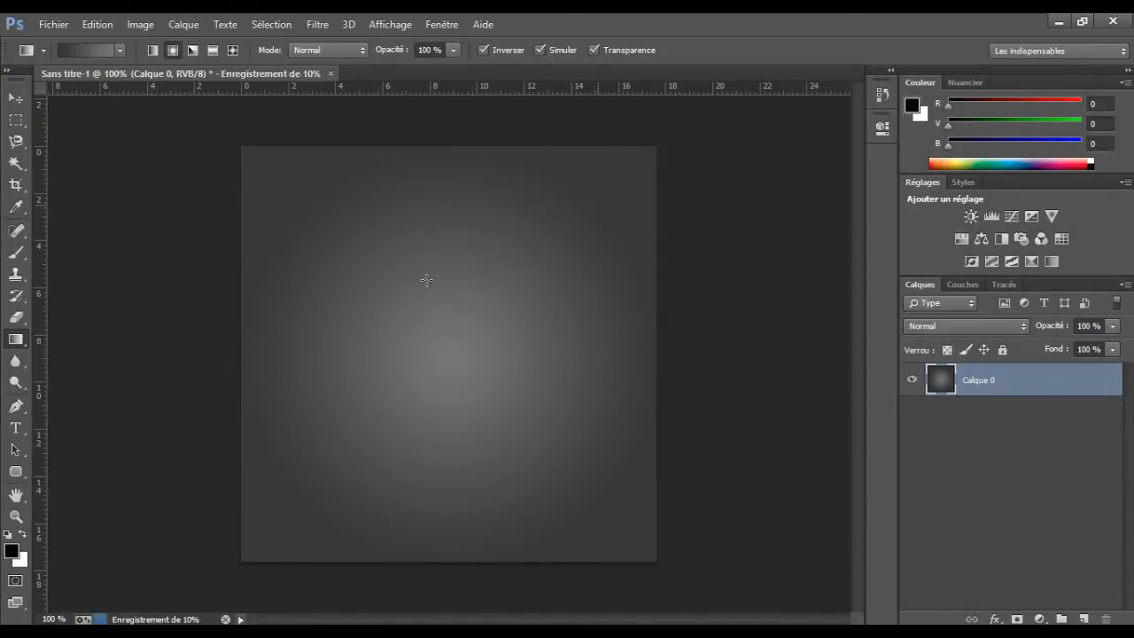
Step: Quit Photoshop without saving the untitled document's changes and return to After Effects
left_click(1060, 22)
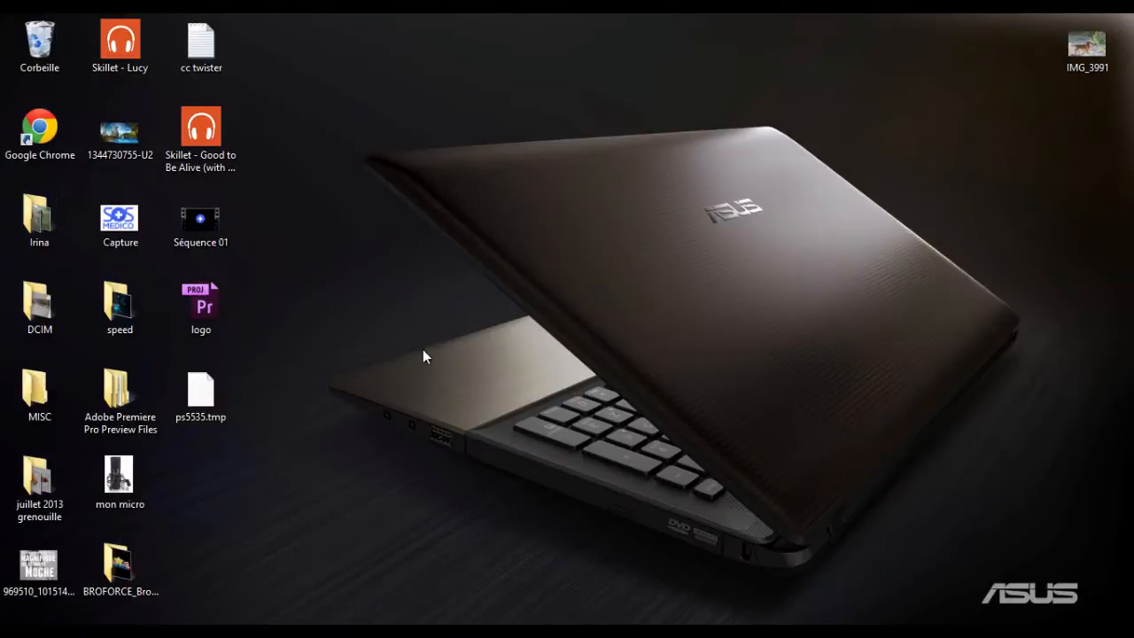
left_click(417, 630)
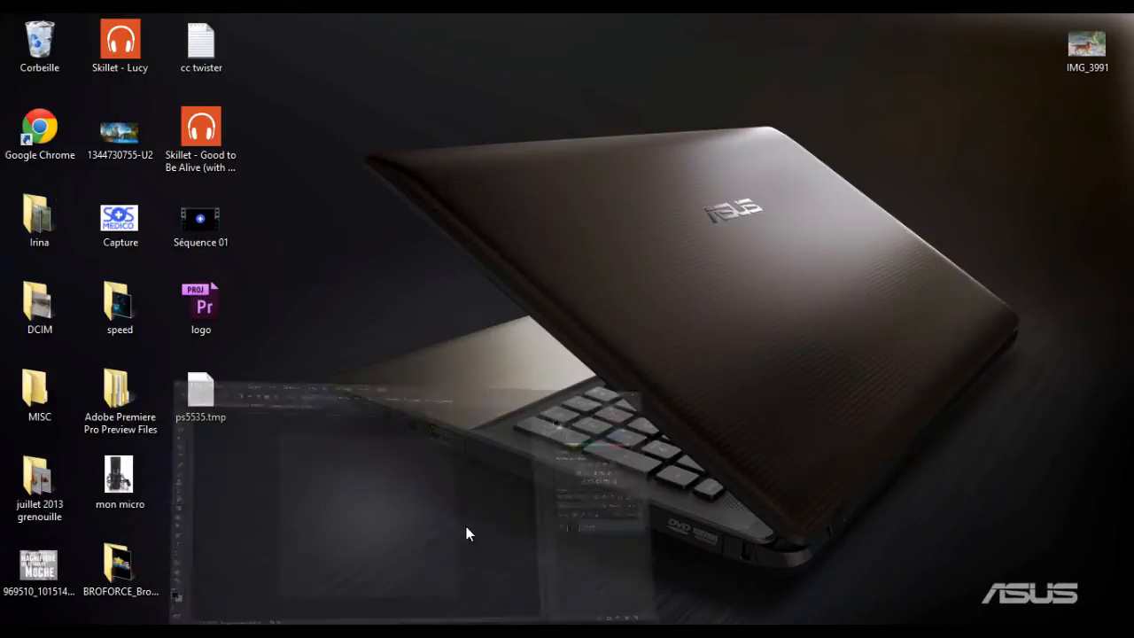
left_click(1113, 21)
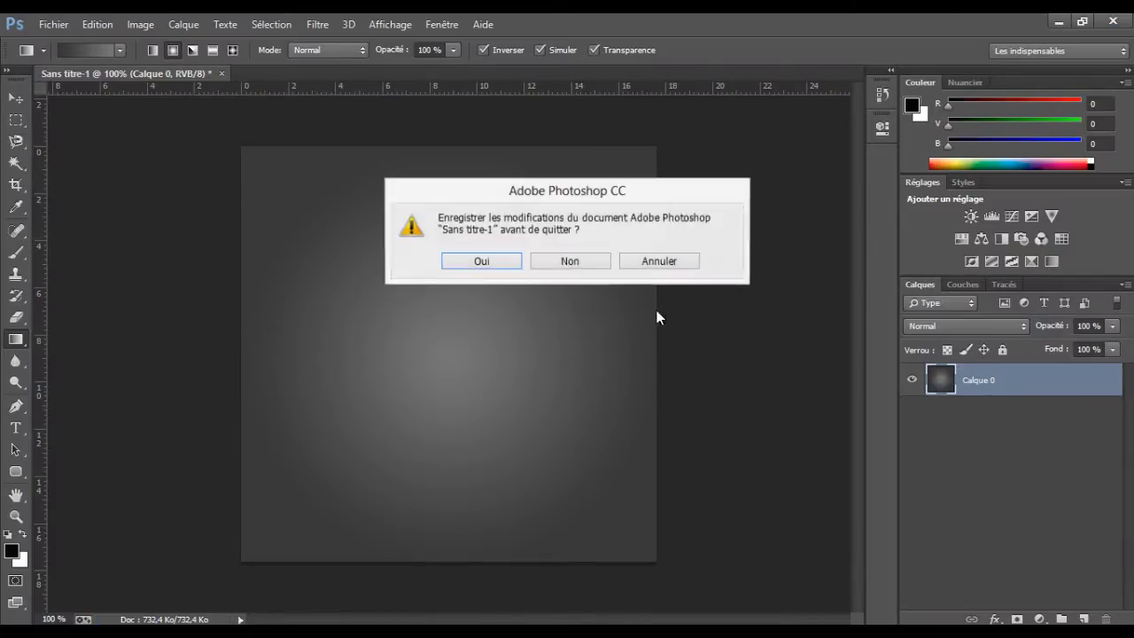
left_click(574, 263)
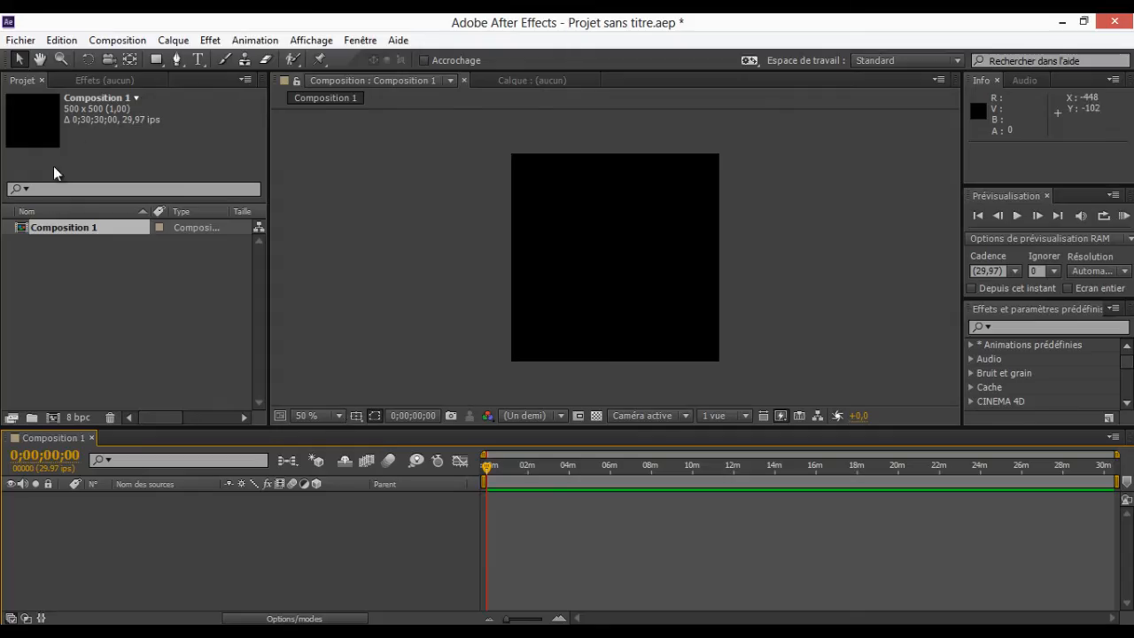
Step: Import the PNG image "fond" from the desktop and add it as a layer to the Composition 1 timeline
left_click(53, 261)
double_click(53, 260)
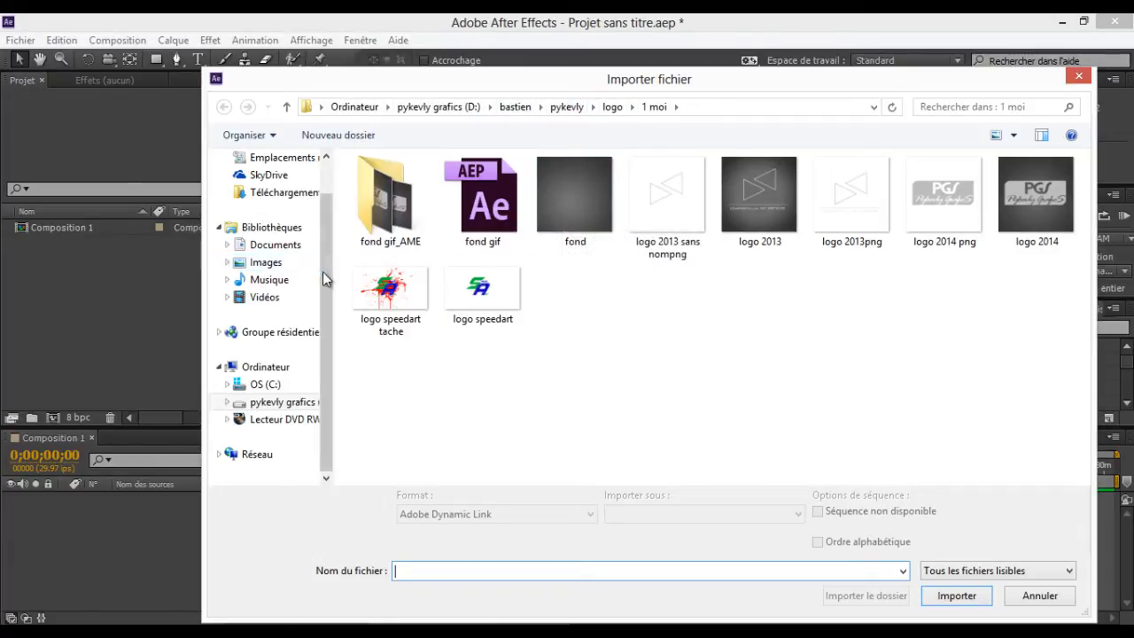
scroll(324, 278, "up", 2)
left_click(265, 183)
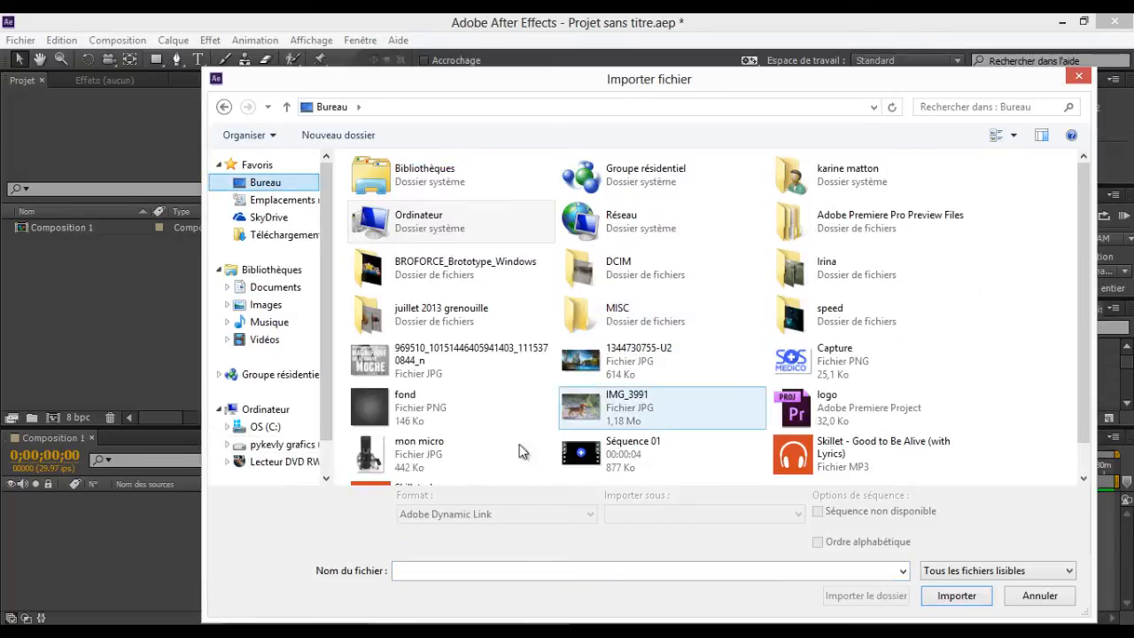
double_click(390, 408)
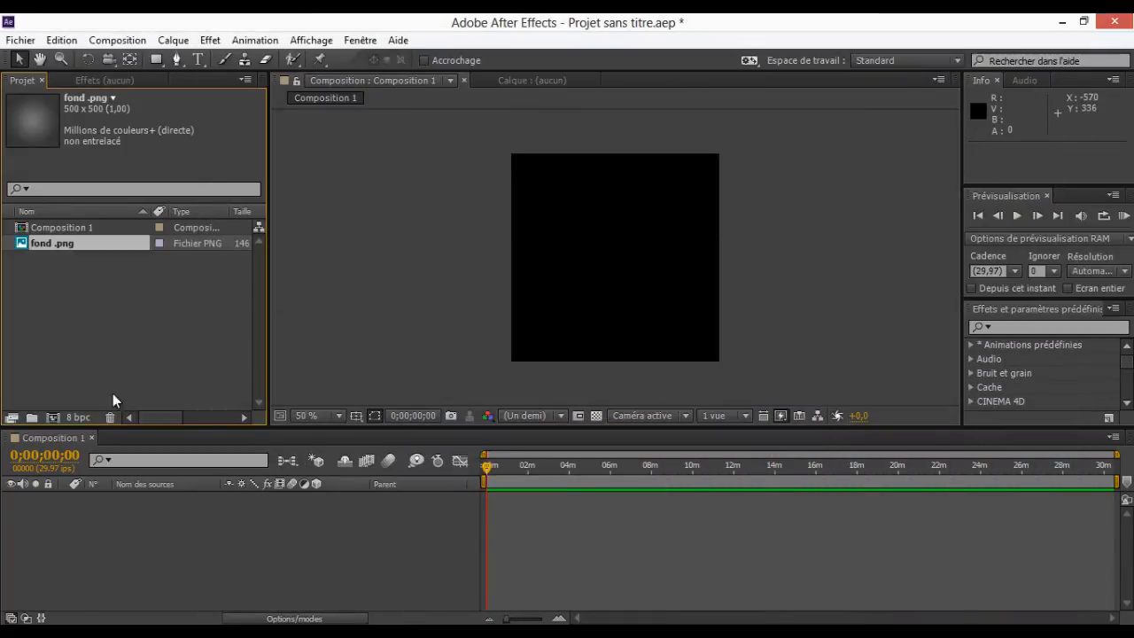
left_click_drag(92, 242, 212, 514)
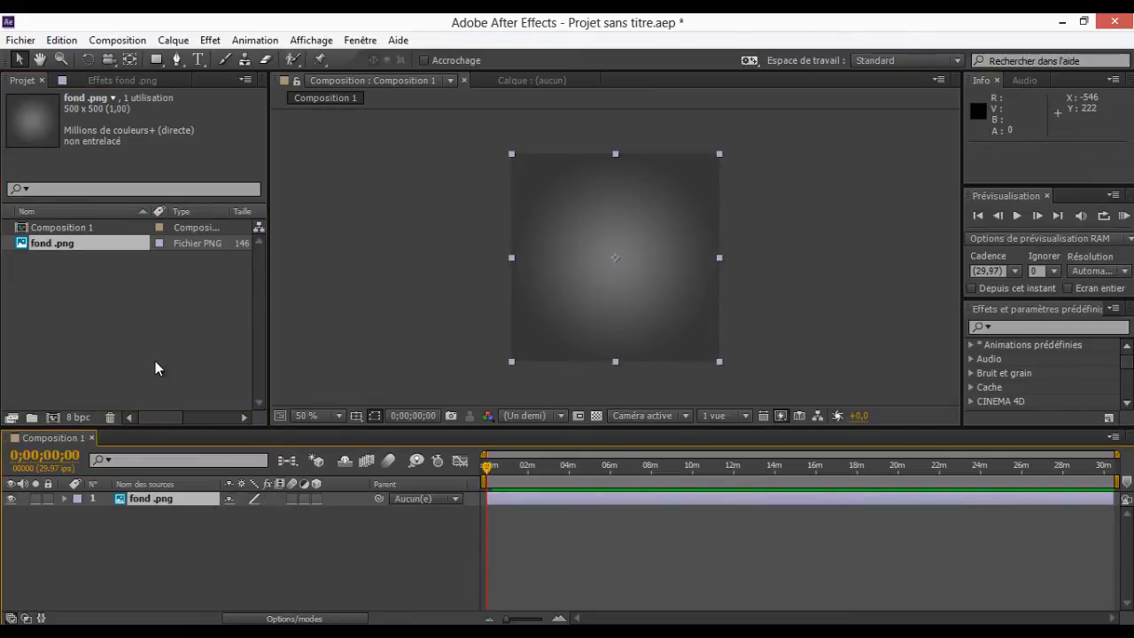
left_click(178, 517)
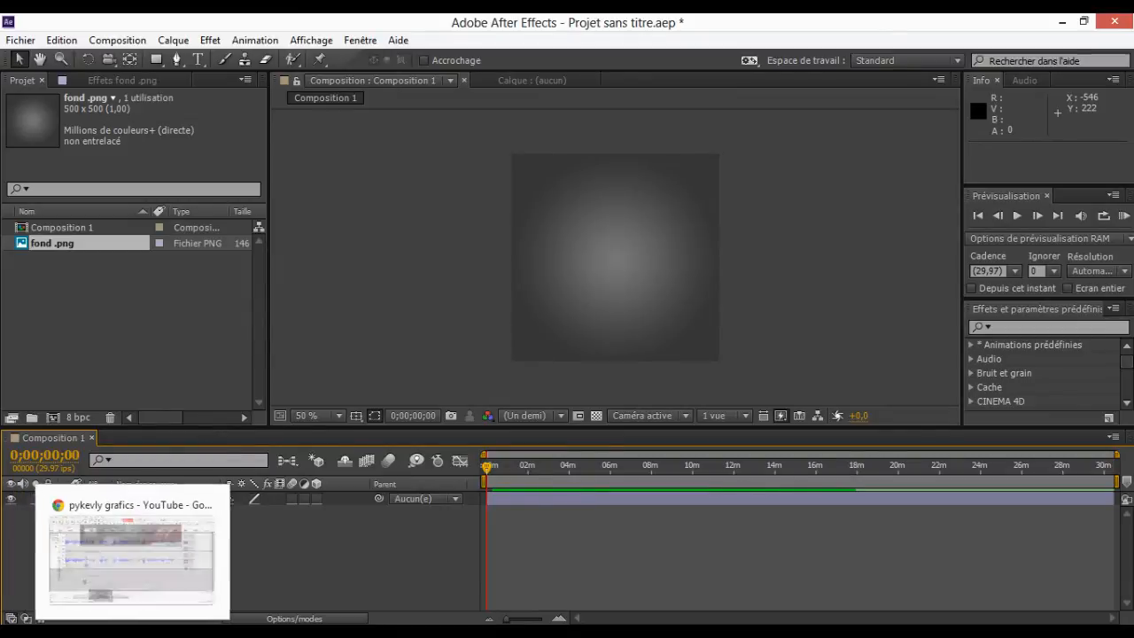
Step: Import the image "logo 2014 png" from the folder bastien > pykevly > logo > 1 moi on drive D
mouse_move(214, 631)
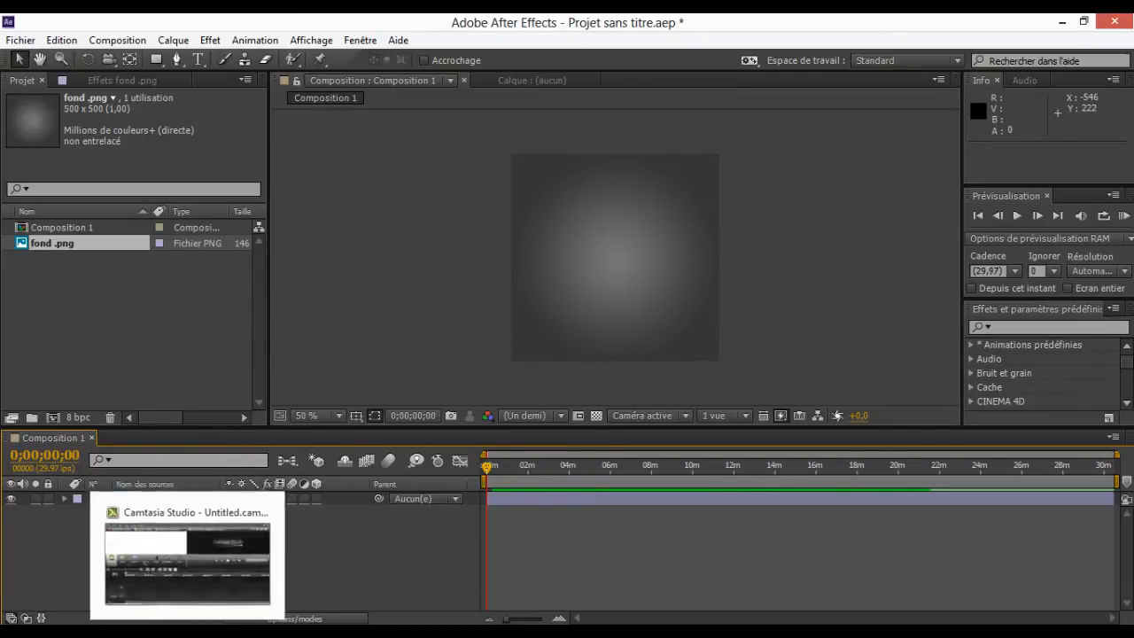
double_click(225, 375)
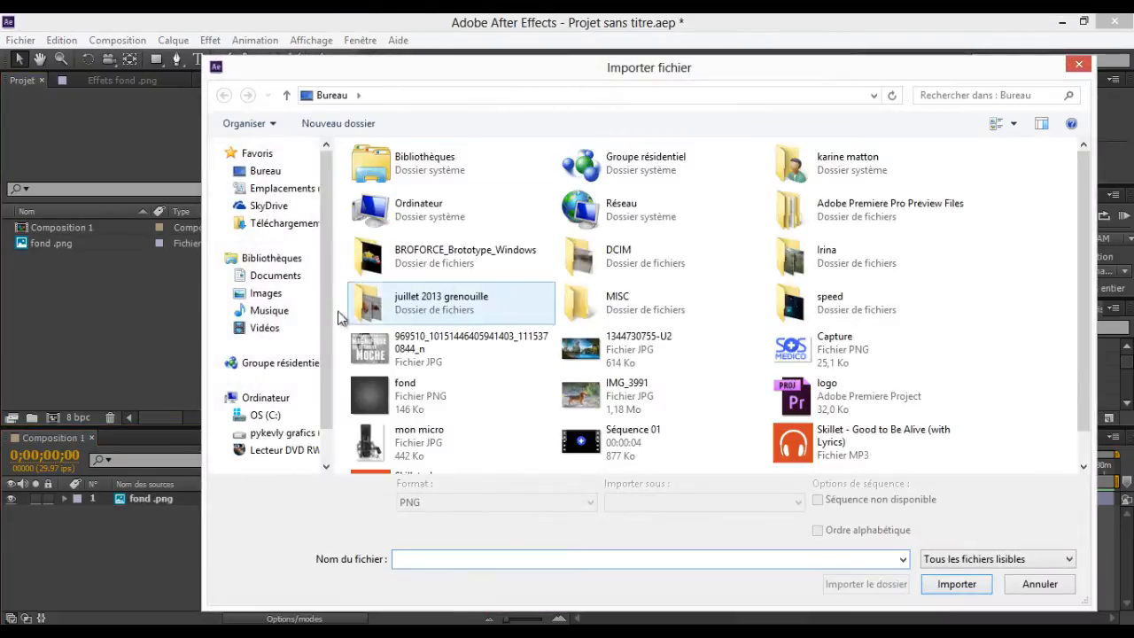
left_click(281, 433)
double_click(389, 181)
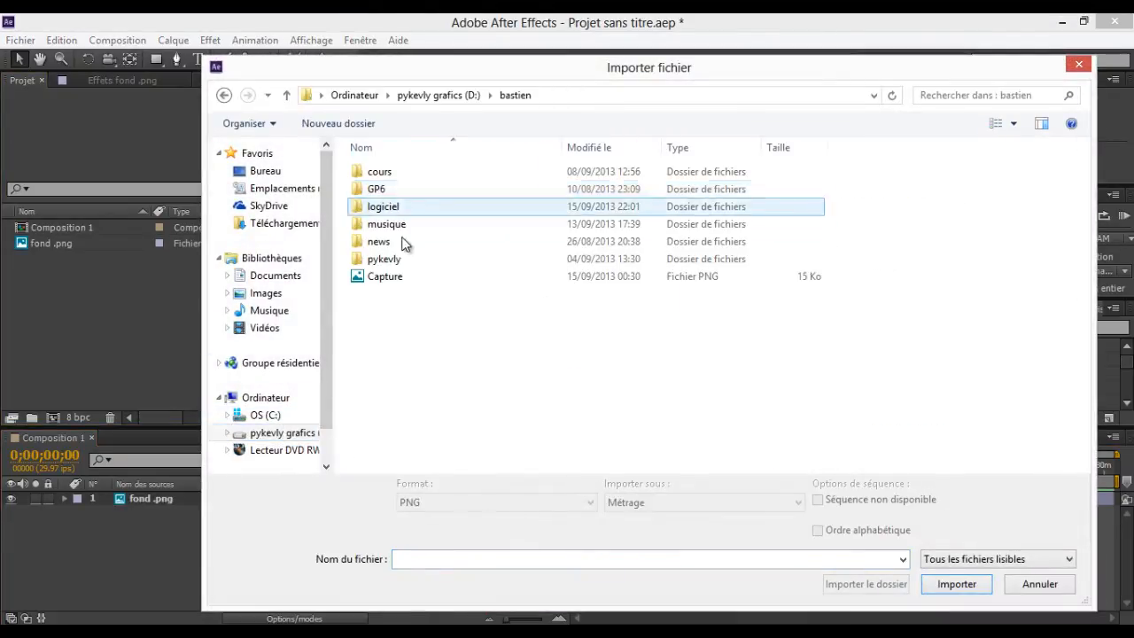
double_click(403, 261)
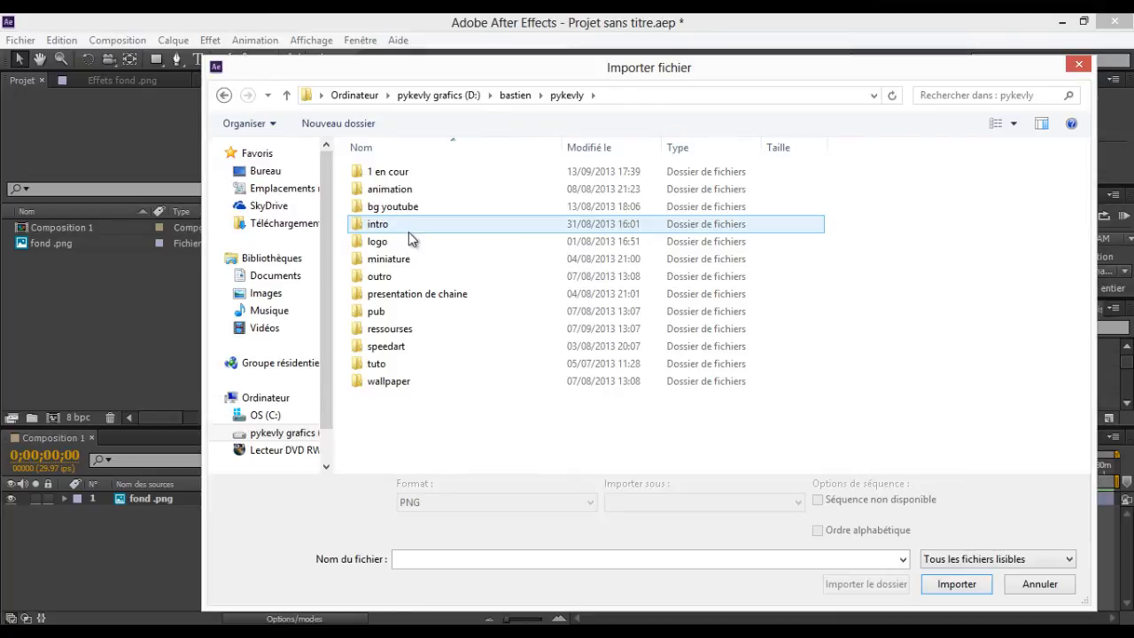
double_click(408, 239)
left_click(412, 174)
double_click(412, 173)
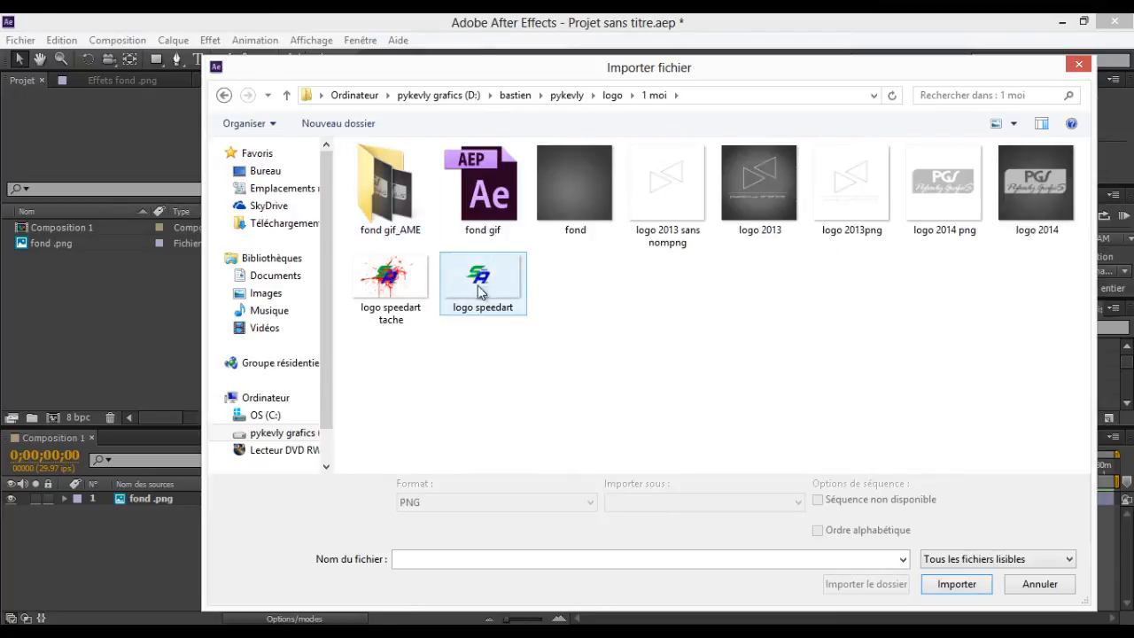
left_click(961, 187)
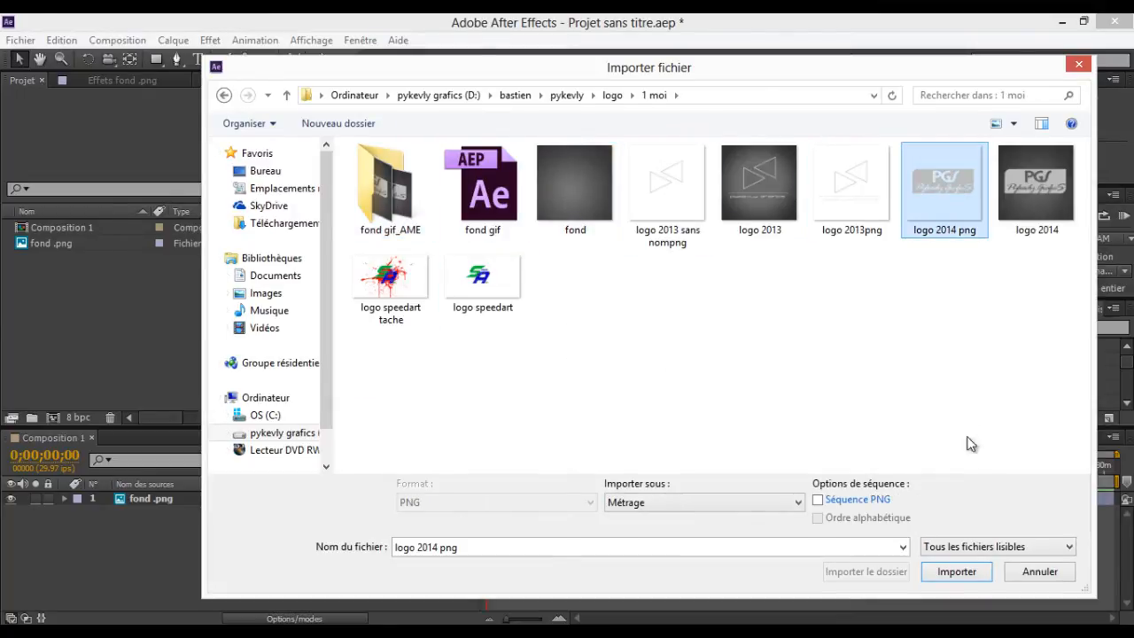
left_click(946, 573)
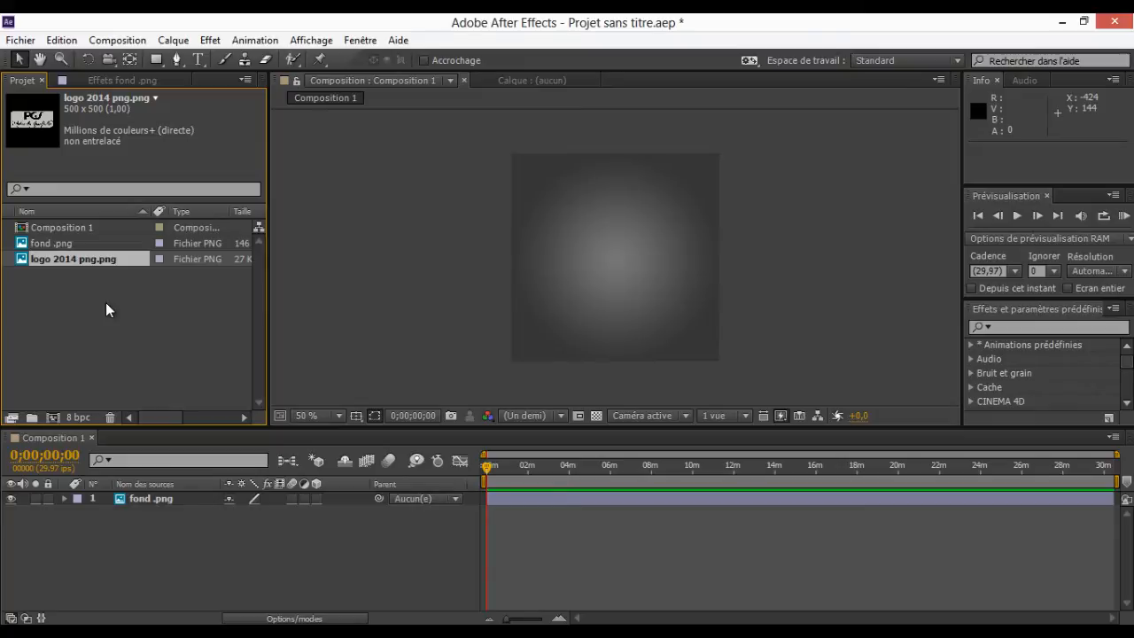
Step: Add the imported logo image to the Composition 1 timeline as a layer above the fond background
left_click_drag(41, 260, 168, 494)
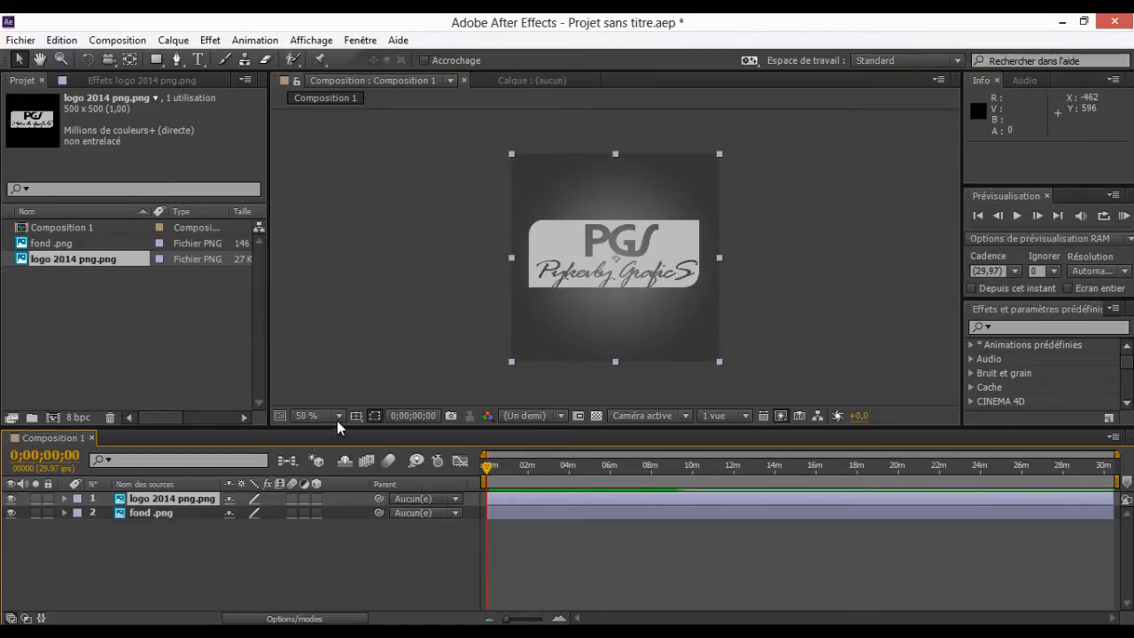
left_click(183, 544)
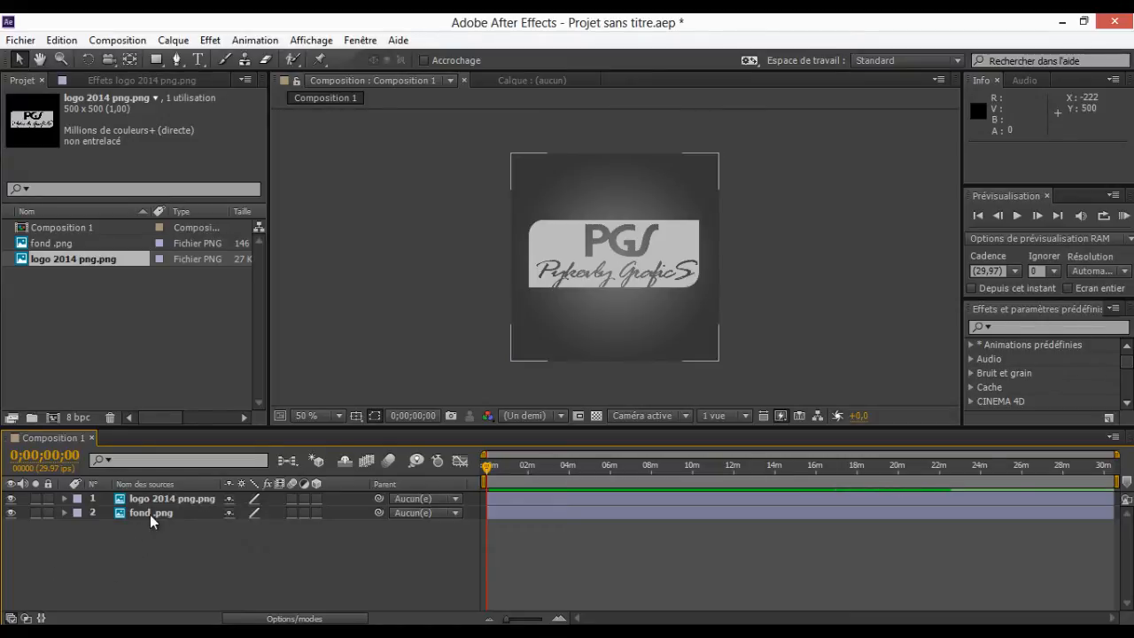
left_click(169, 498)
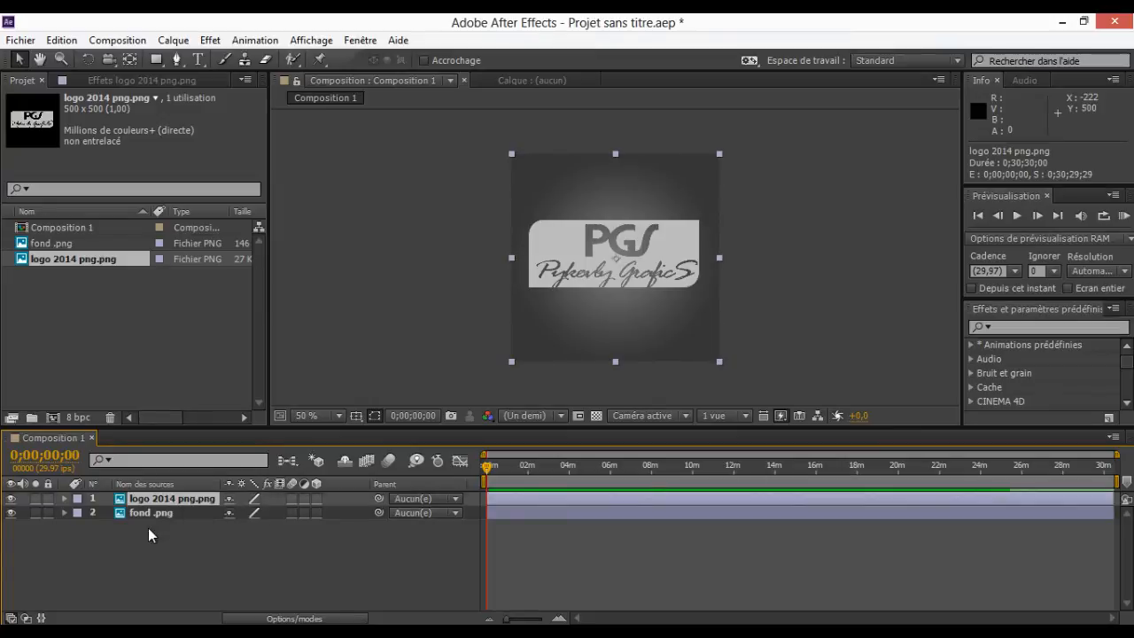
left_click(148, 528)
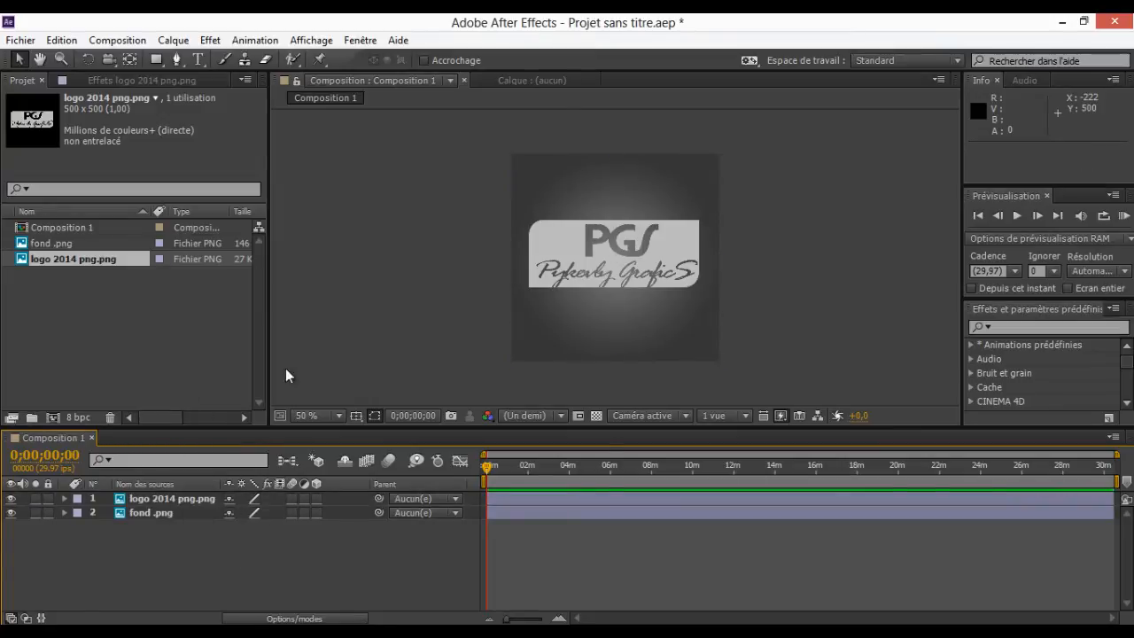
Step: Find the CC Twister transition with the search "cc tw", apply it to the logo layer and set its Completion to 0%
left_click(1006, 328)
left_click(1008, 328)
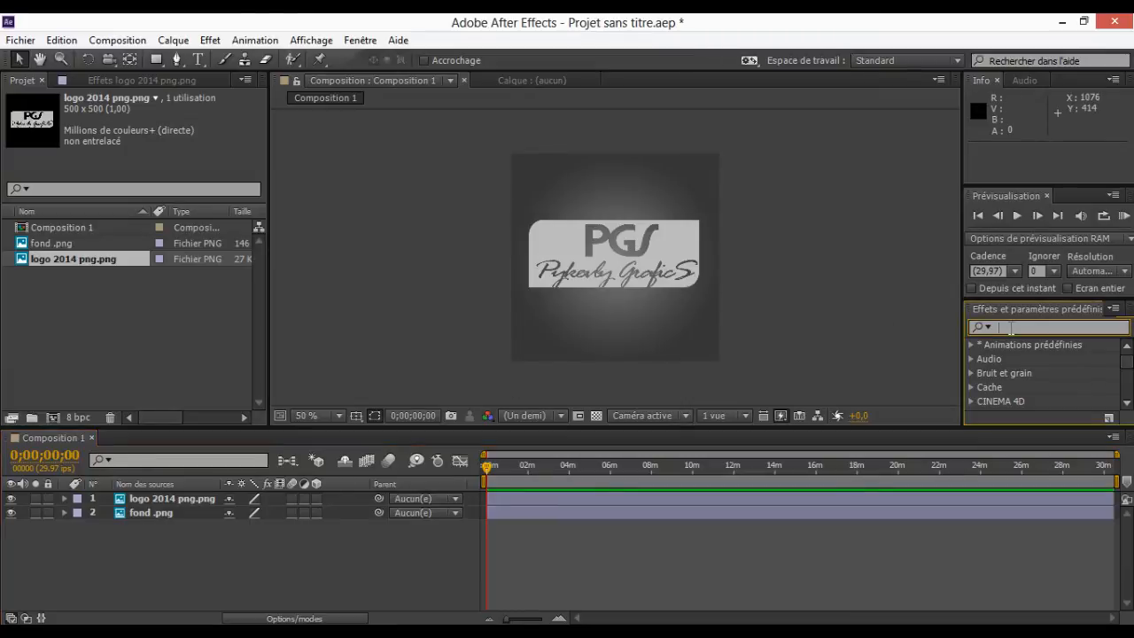
type("cc")
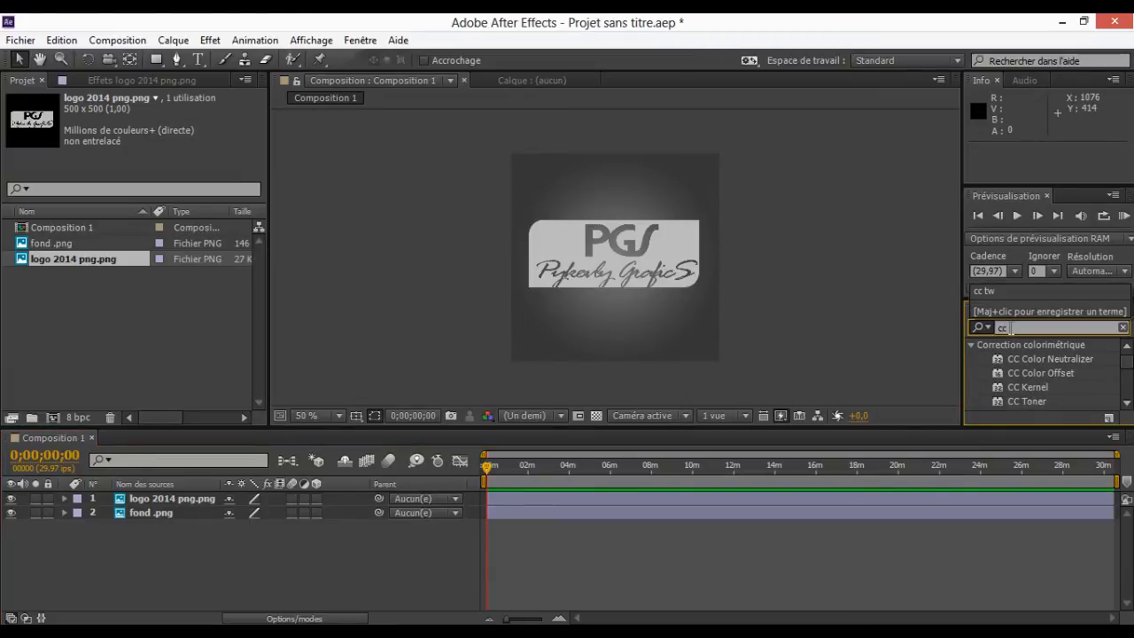
type(" tw")
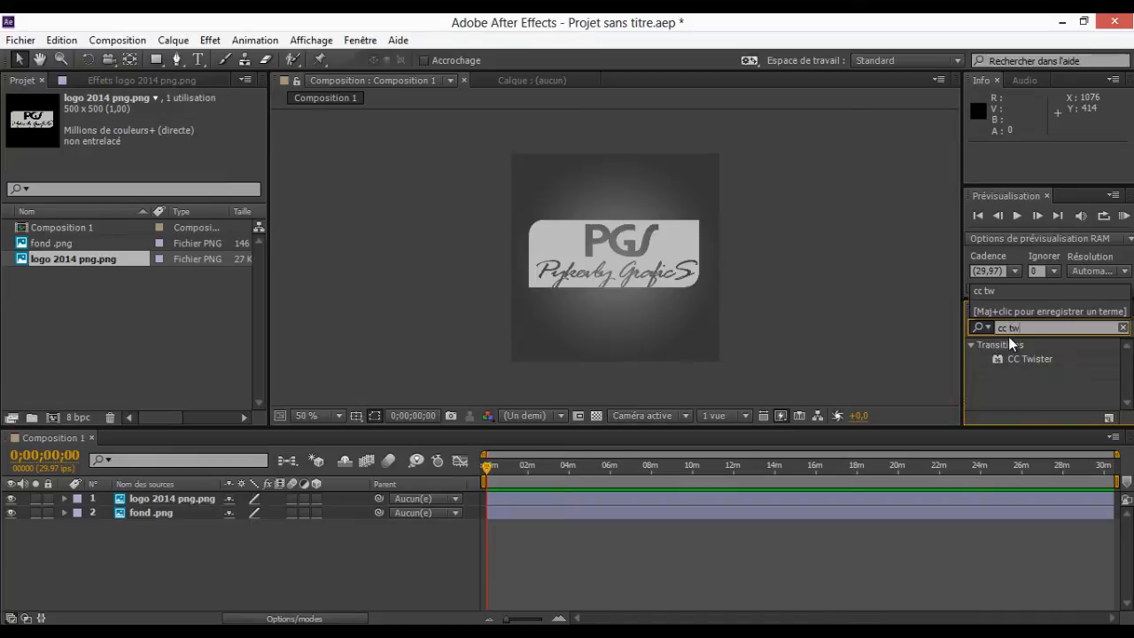
left_click_drag(1029, 363, 169, 499)
left_click(157, 126)
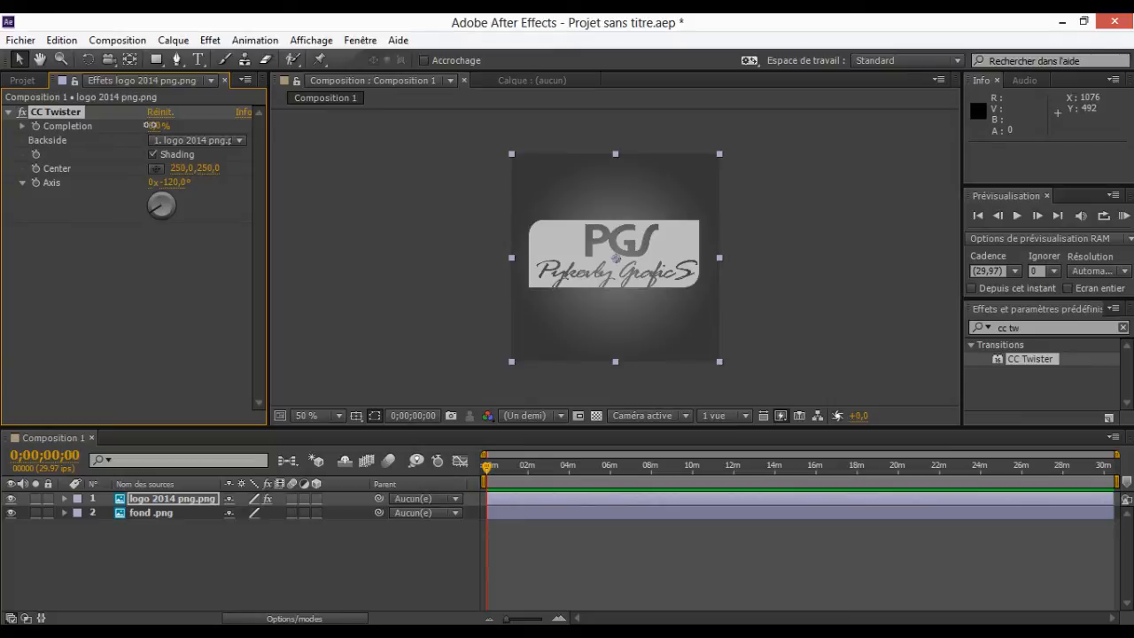
left_click_drag(157, 126, 117, 127)
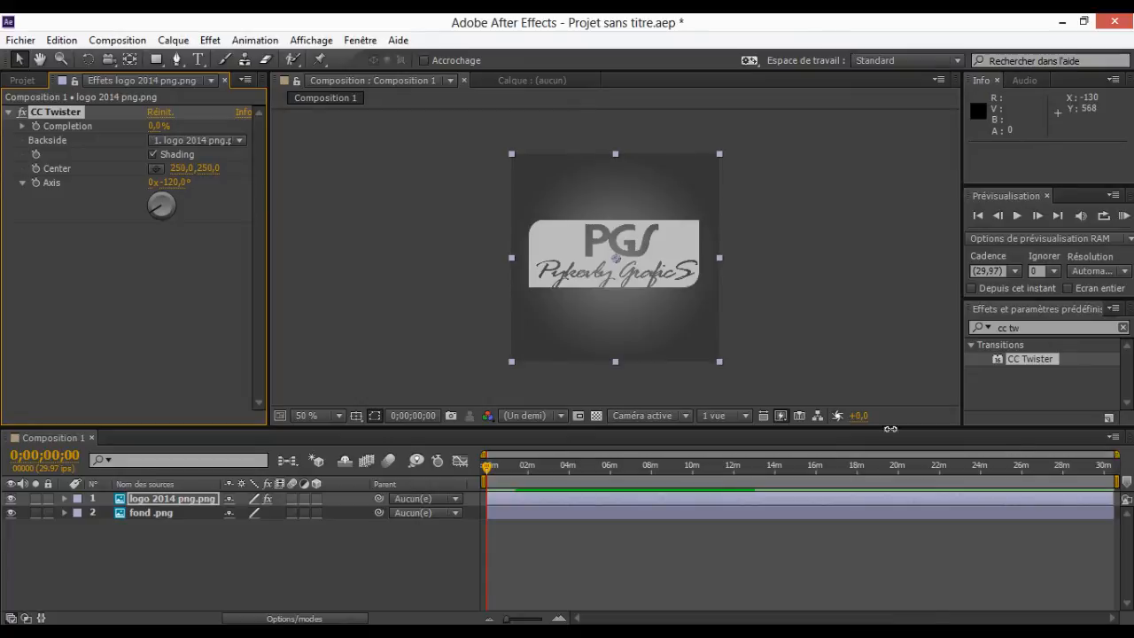
Step: Start animating CC Twister's Completion on the logo layer with a 0% keyframe at 0;00;01;00
left_click_drag(891, 429, 558, 487)
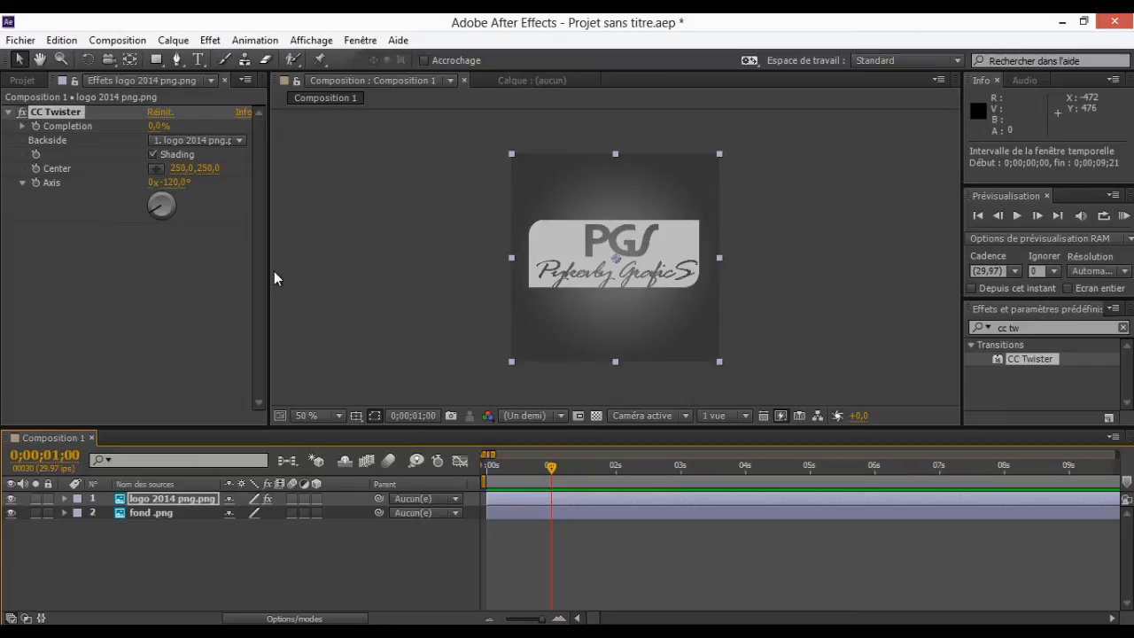
left_click(120, 155)
key("Right")
left_click(135, 334)
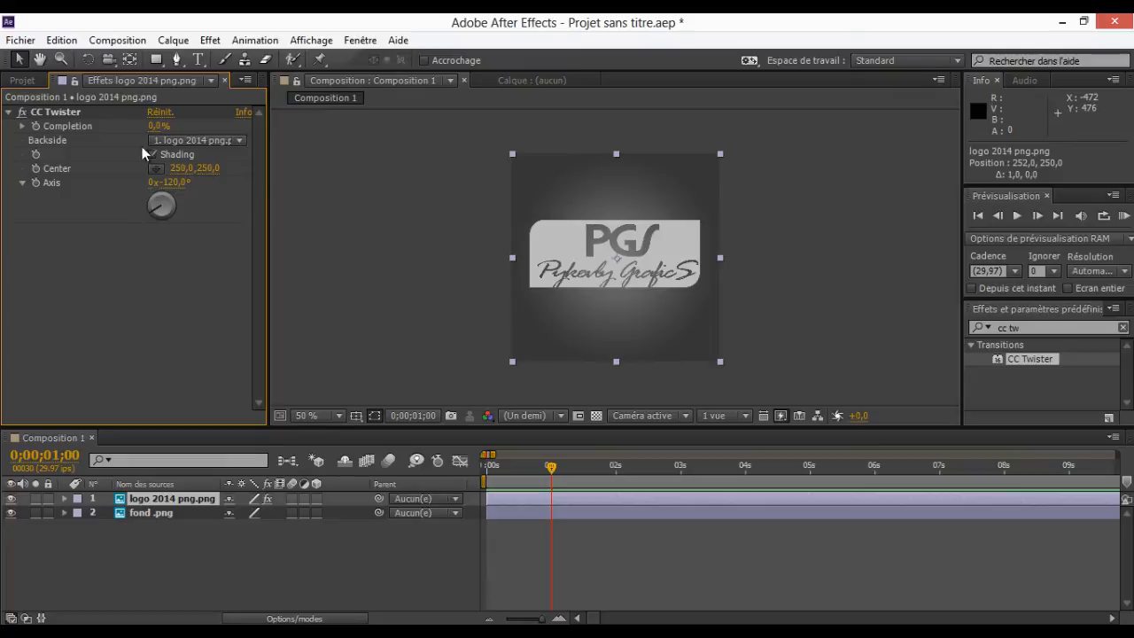
left_click(37, 125)
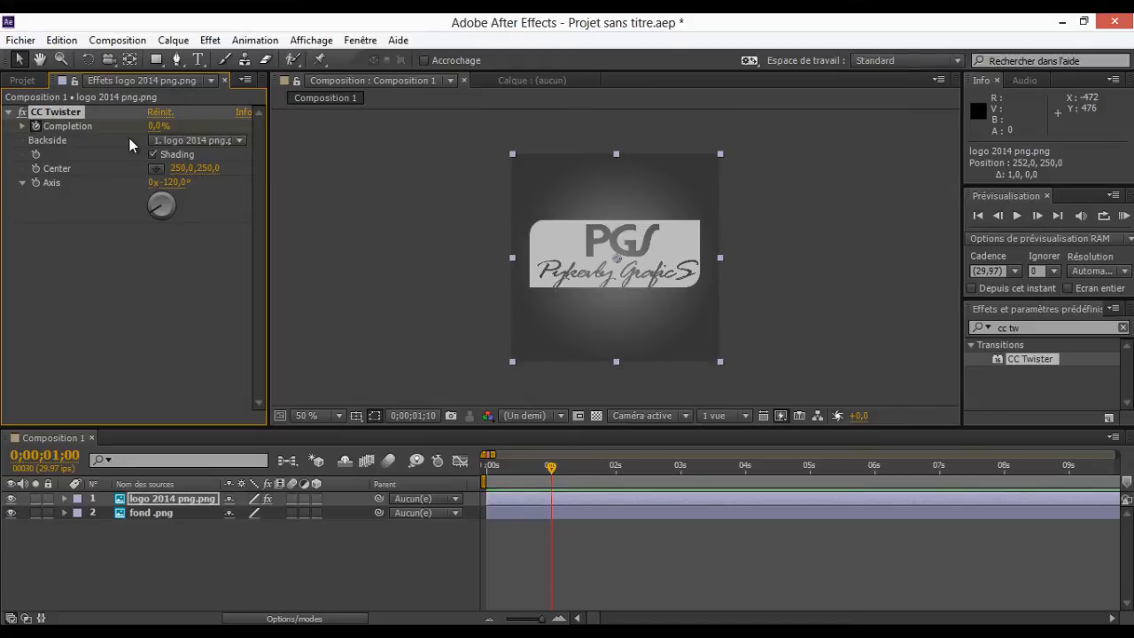
Step: Advance ten frames to 0;00;01;10 and set CC Twister's Completion to 100%
key("shift+Page_Down")
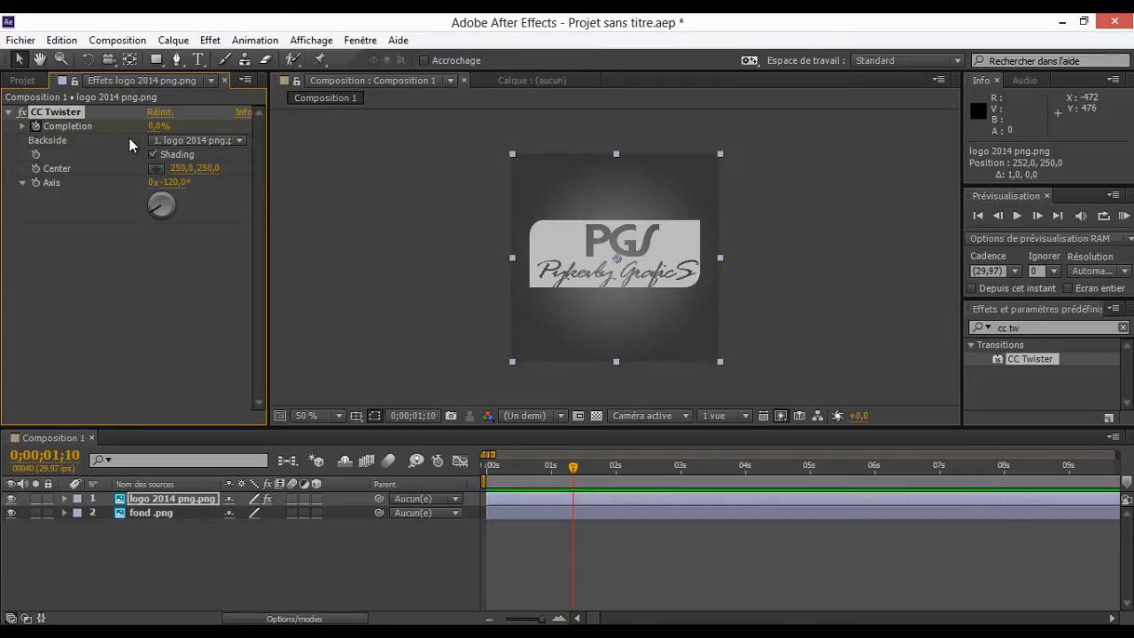
key("ctrl+shift+Right")
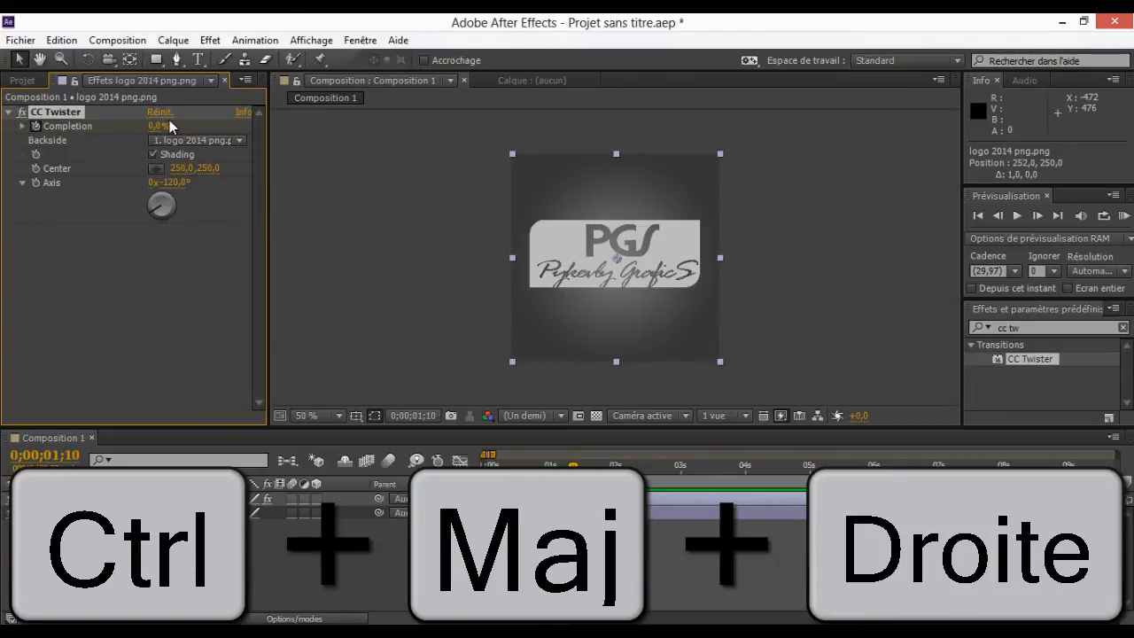
left_click_drag(154, 126, 257, 125)
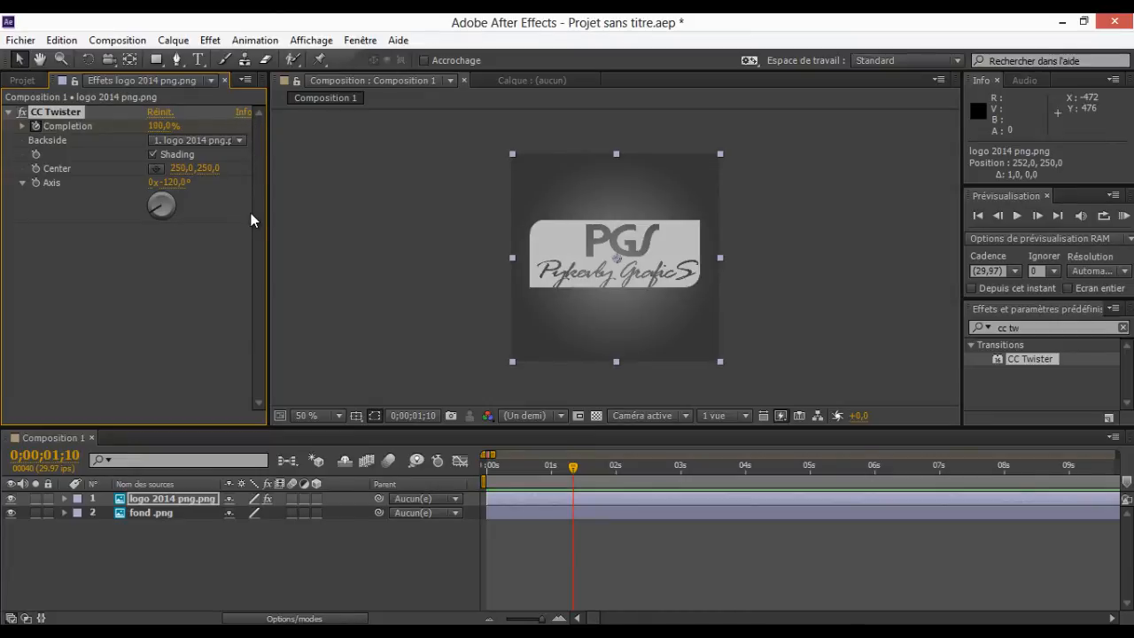
Step: Hold Completion at 100% with a keyframe at 0;00;02;00 and set it to 0% at 0;00;02;10
key("space")
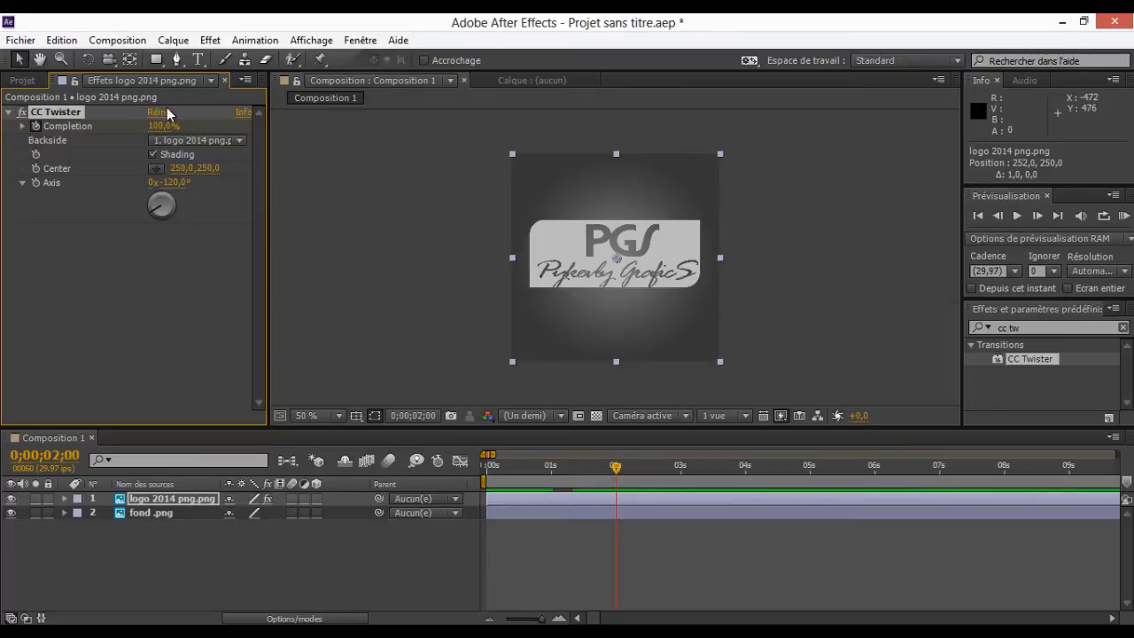
left_click_drag(163, 128, 166, 131)
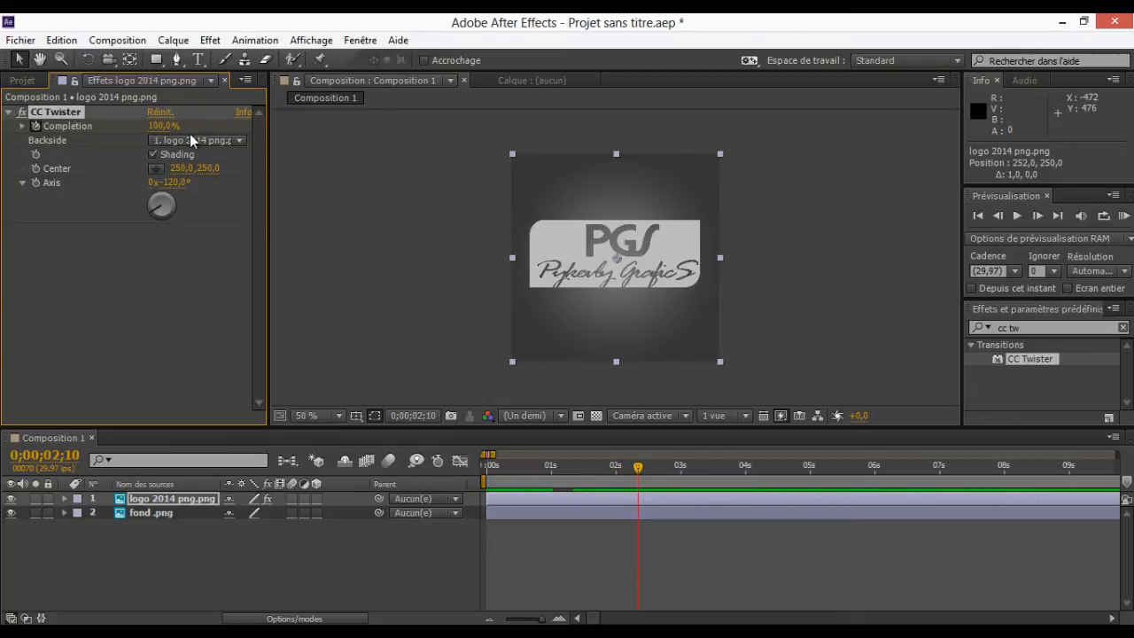
left_click_drag(164, 126, 6, 117)
Step: Shorten the composition's work area to end at 0;00;03;10 and preview the twisting logo animation
left_click_drag(495, 454, 499, 484)
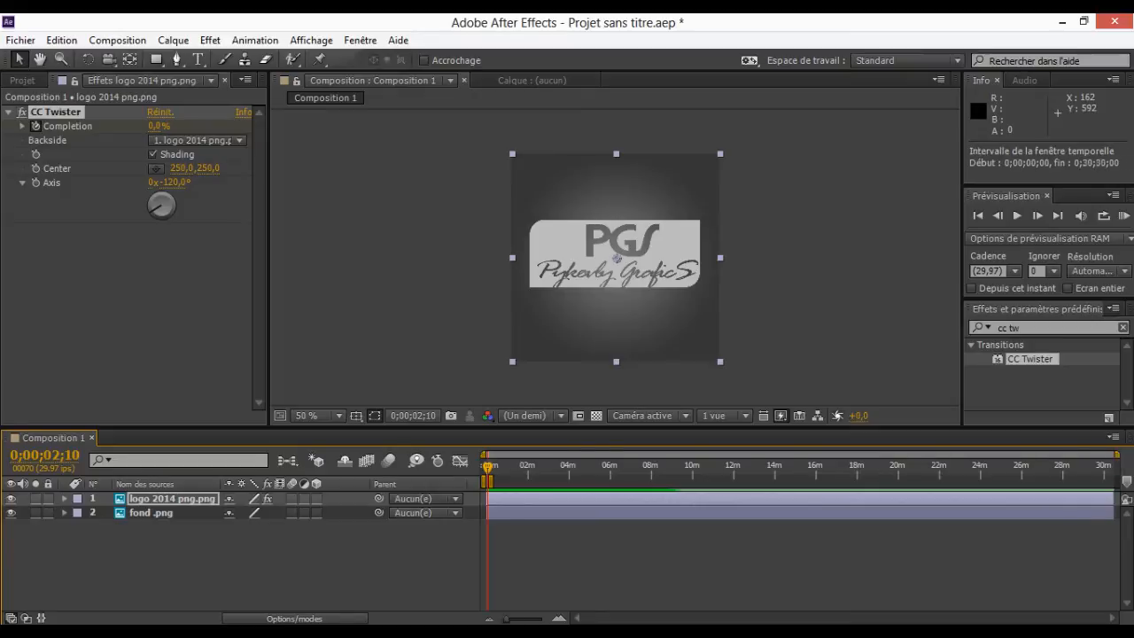
left_click_drag(1114, 454, 498, 453)
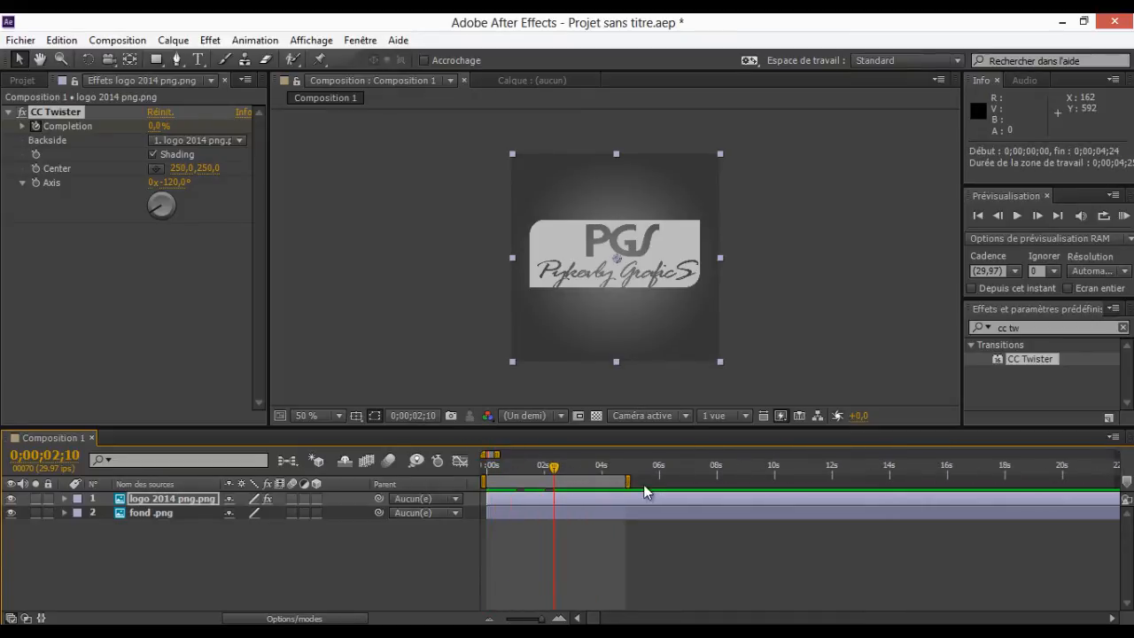
left_click_drag(627, 480, 585, 480)
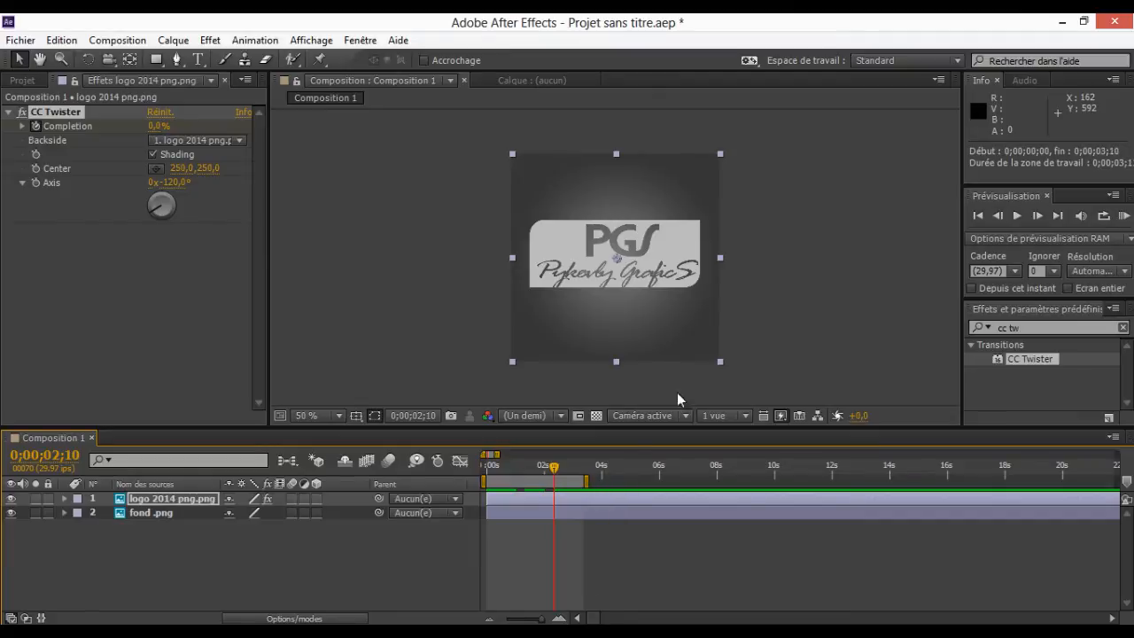
left_click(1123, 216)
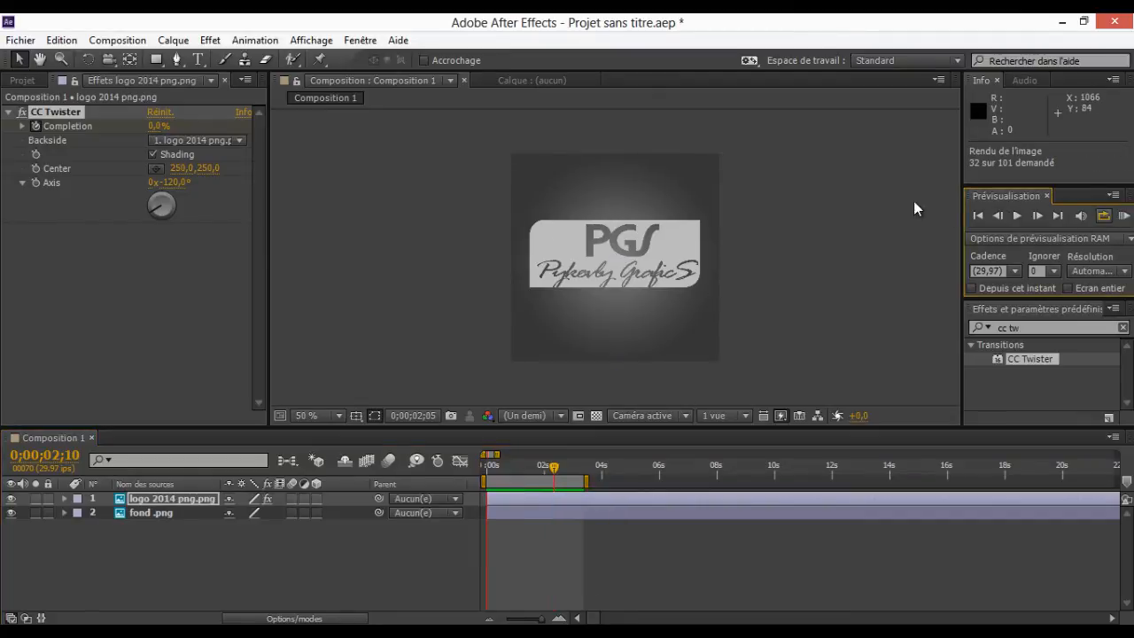
left_click(1017, 216)
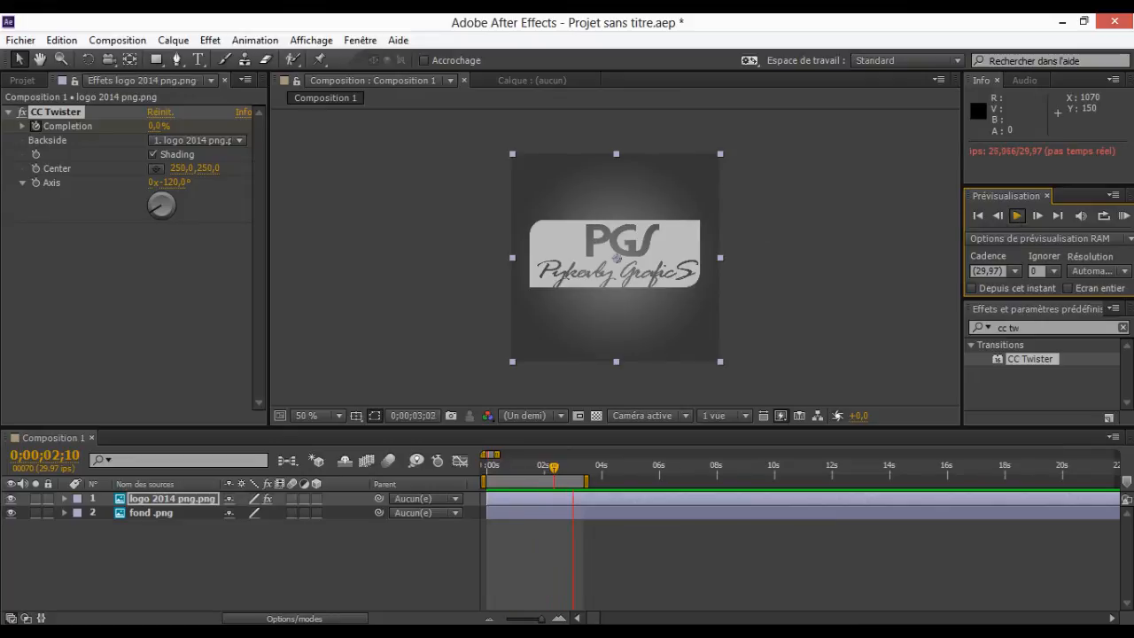
left_click(1018, 216)
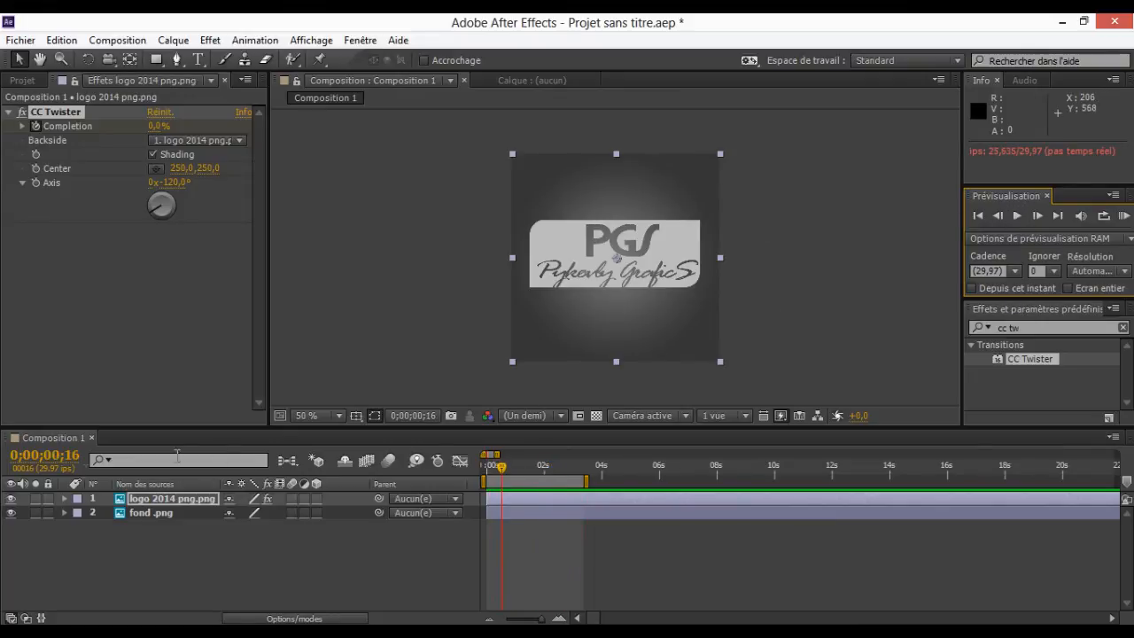
Step: Reveal the logo layer's Completion keyframes and spread out the last three to about 1.9, 2.5 and 3.5 seconds
left_click(148, 499)
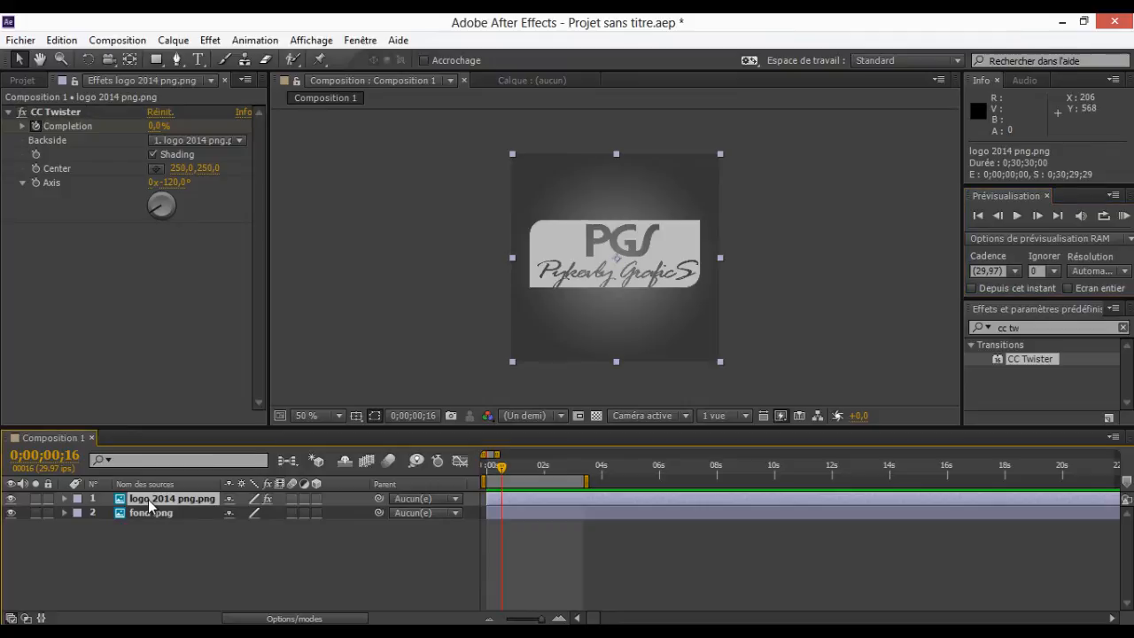
key("u")
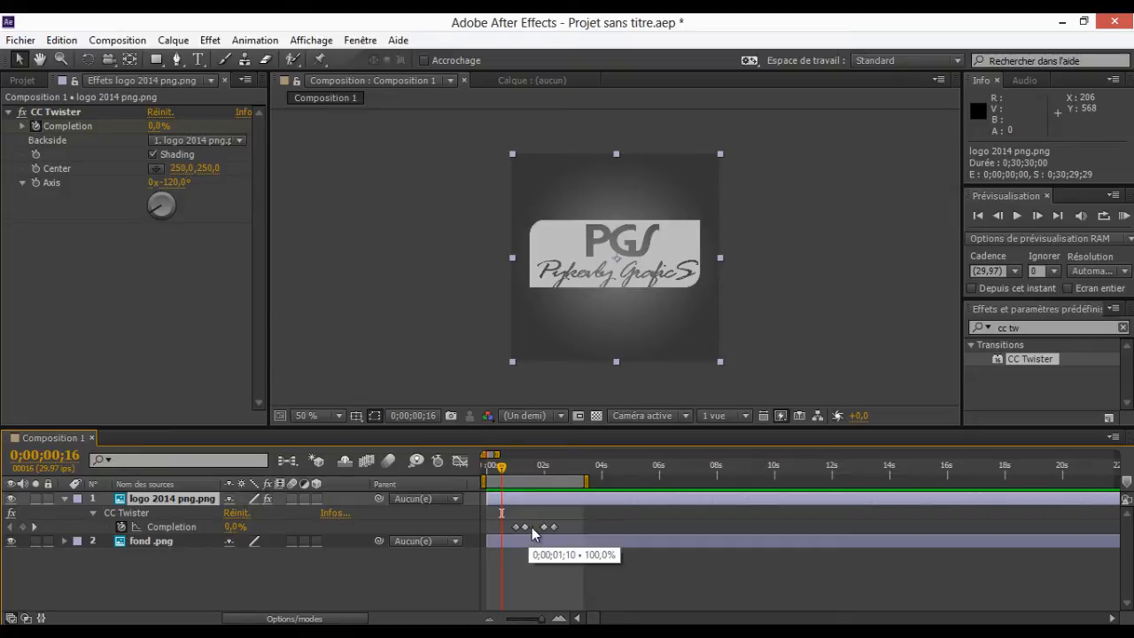
mouse_move(572, 514)
left_mouse_down()
mouse_move(524, 534)
mouse_move(586, 528)
left_mouse_up()
left_click(579, 522)
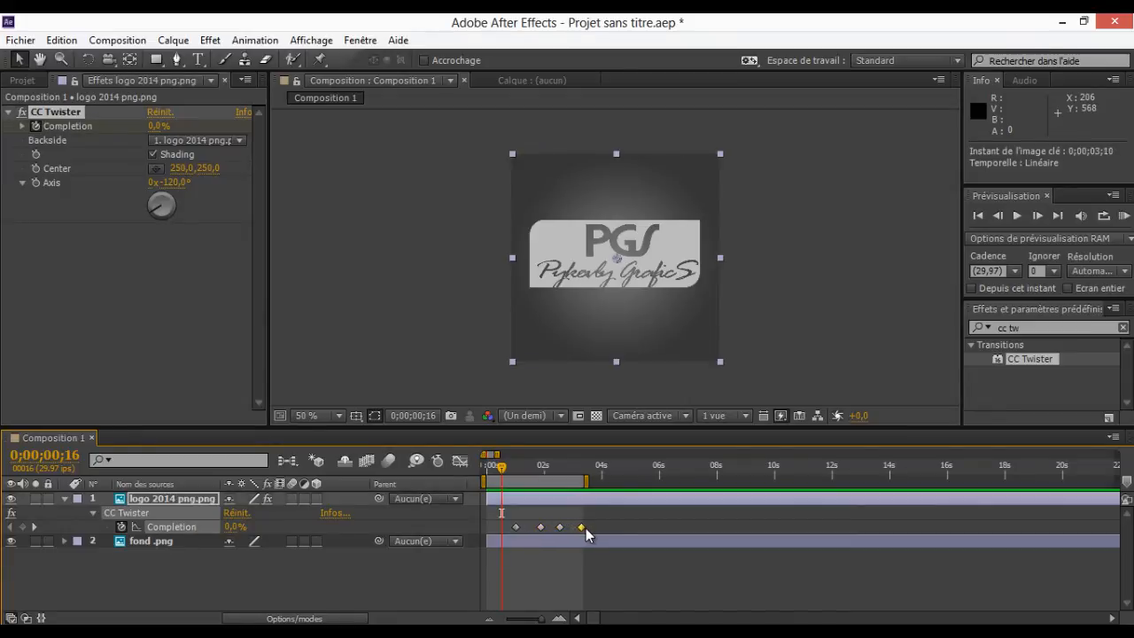
Step: Extend the work area's end to 0;00;05;09 and preview the slowed logo animation from the first frame
left_click_drag(585, 481, 643, 481)
left_click(980, 218)
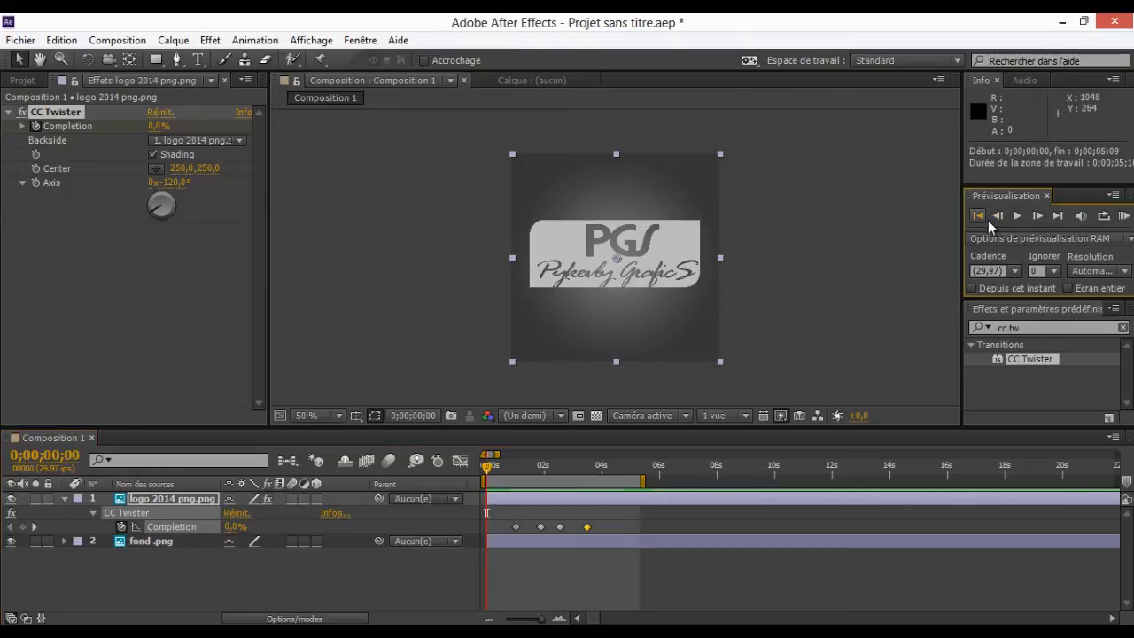
left_click(1017, 220)
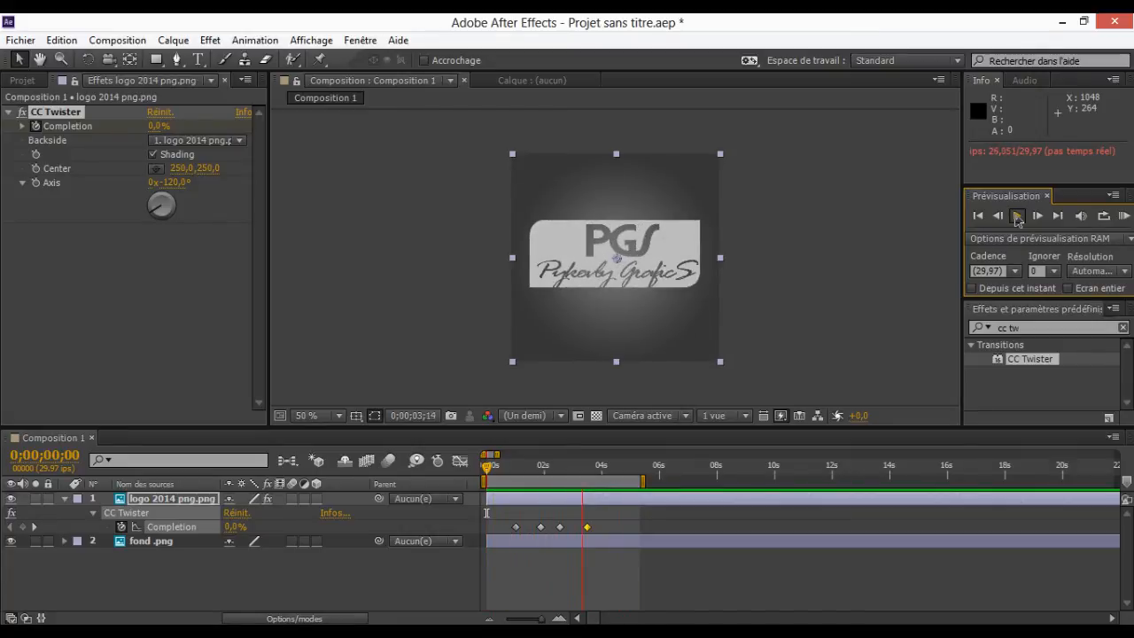
Step: Stop the preview and shorten the composition's work area to end at 0;00;03;29
left_click(1016, 217)
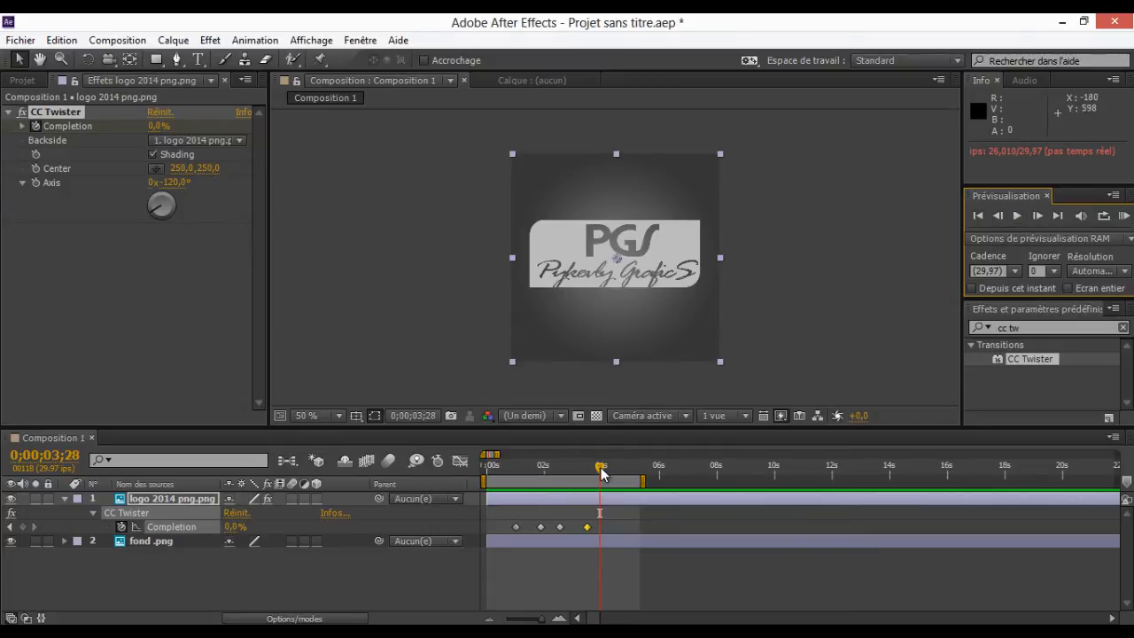
mouse_move(600, 467)
left_mouse_down()
mouse_move(587, 473)
mouse_move(642, 481)
mouse_move(607, 480)
left_mouse_up()
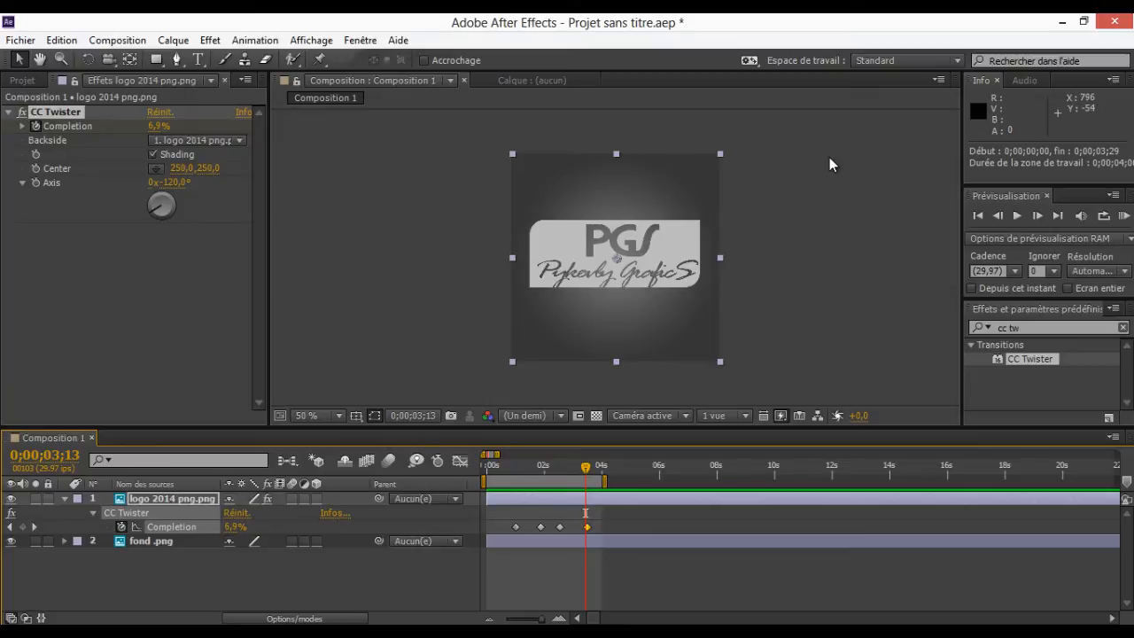
Step: Add the composition to the Adobe Media Encoder queue, saving the project on the desktop (Bureau) as "tuto"
left_click(101, 42)
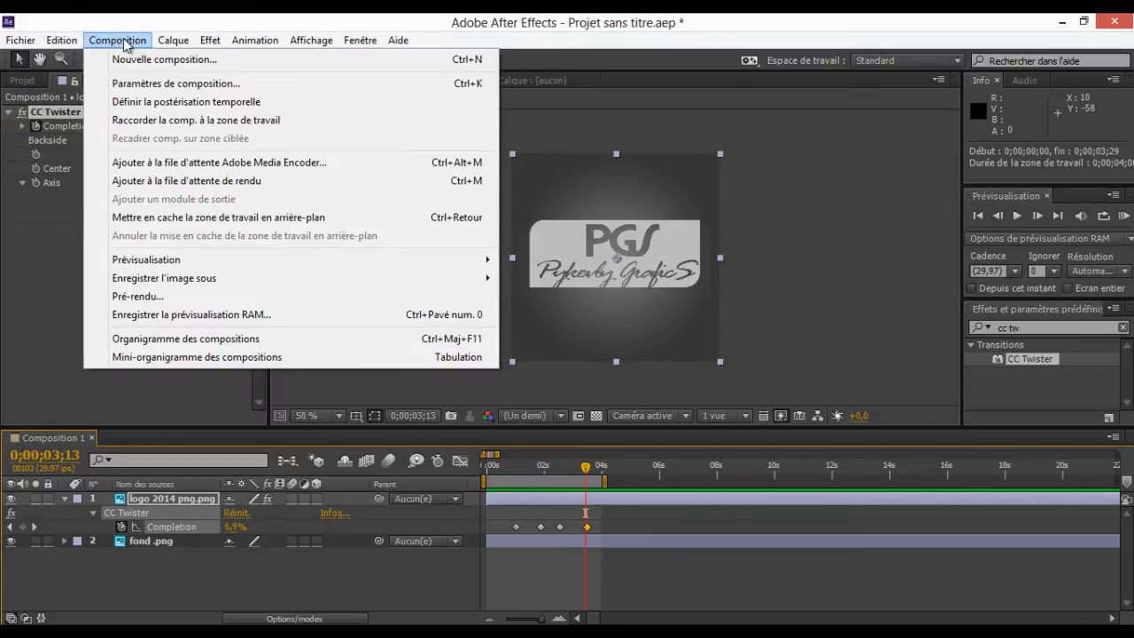
left_click(223, 164)
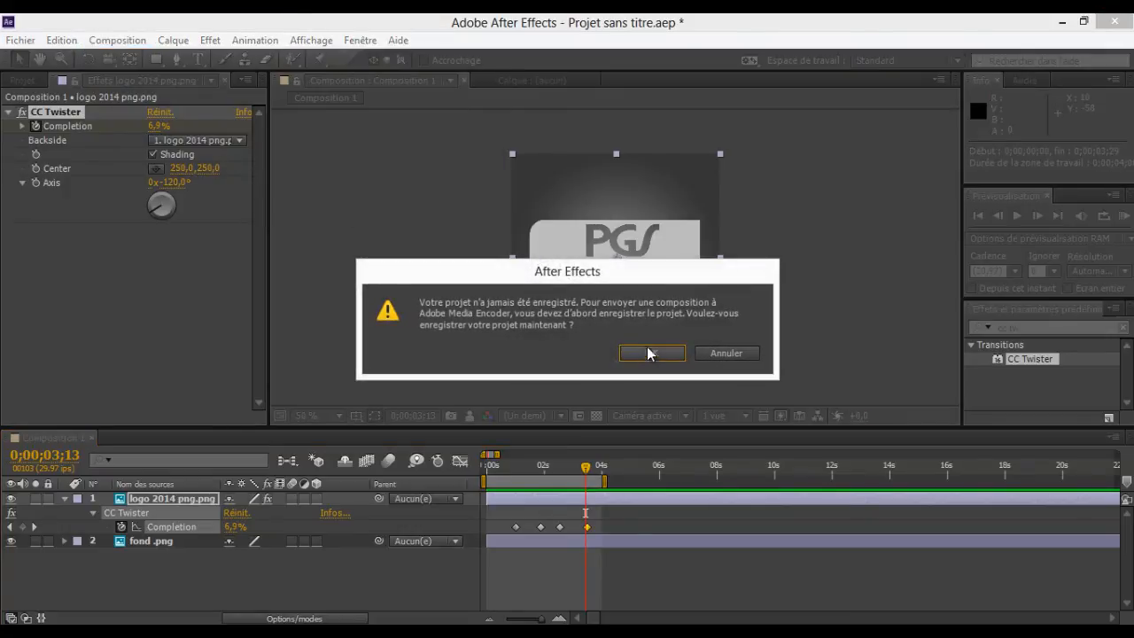
left_click(649, 353)
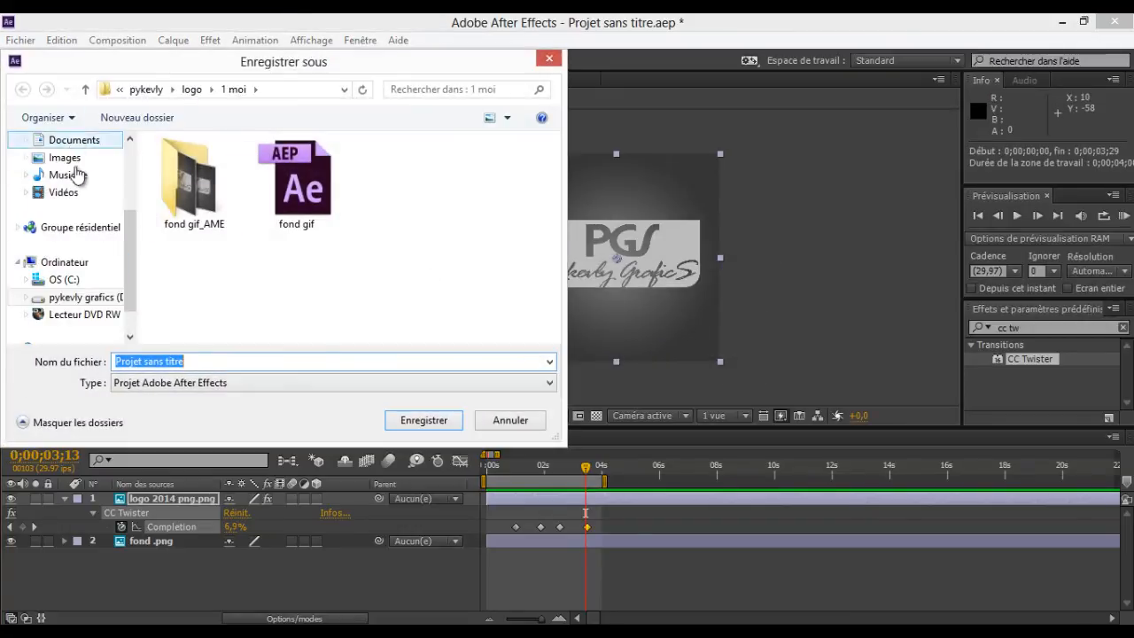
scroll(78, 175, "up", 3)
left_click(66, 181)
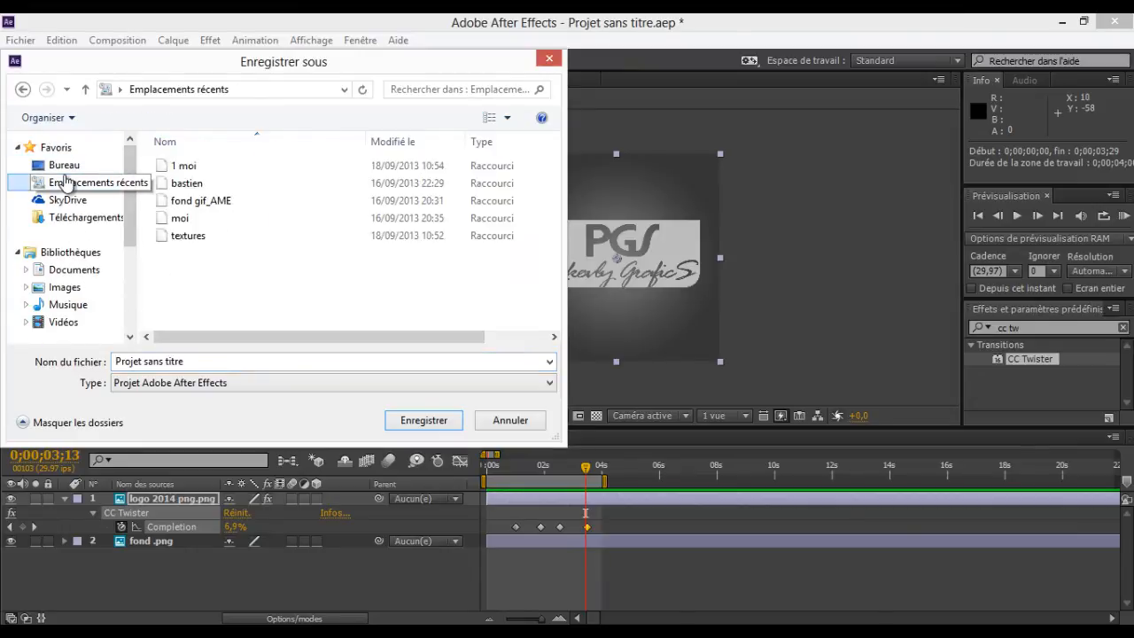
left_click(65, 165)
left_click(219, 361)
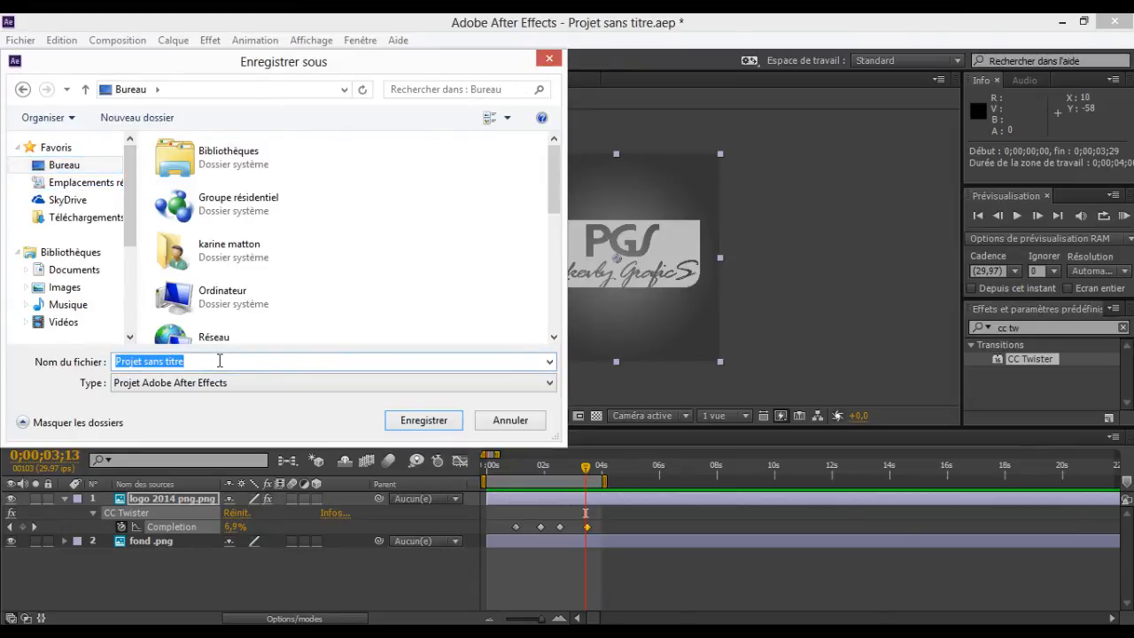
type("tuto")
key("Return")
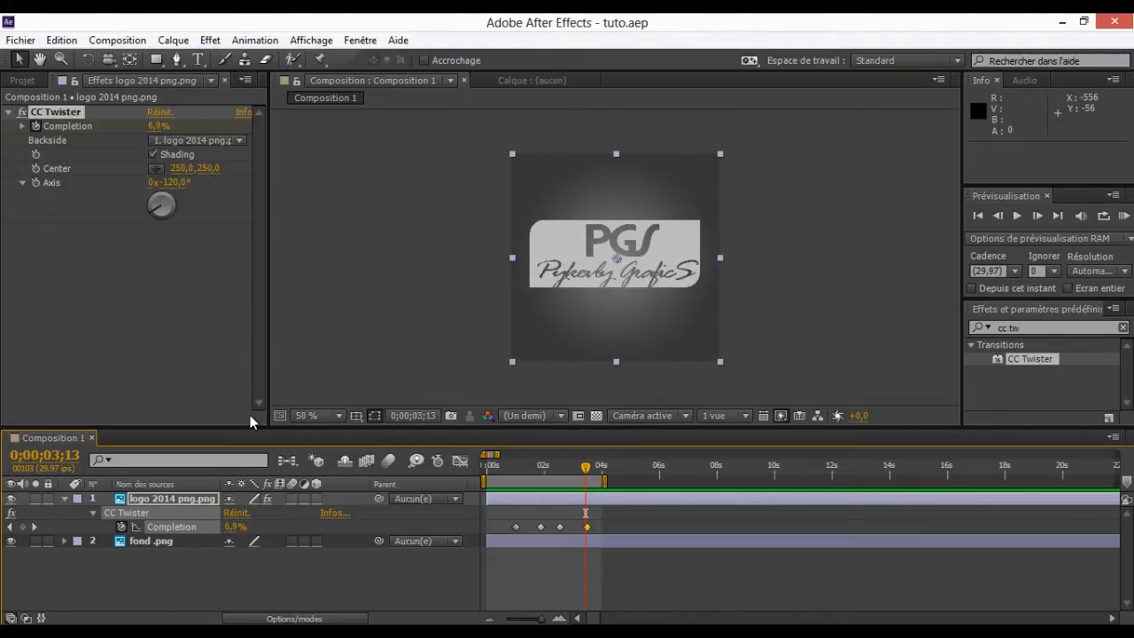
Step: Switch to Adobe Media Encoder, encode the queued Composition 1 as H.264, and close the encoder once encoding has finished
left_click(1060, 25)
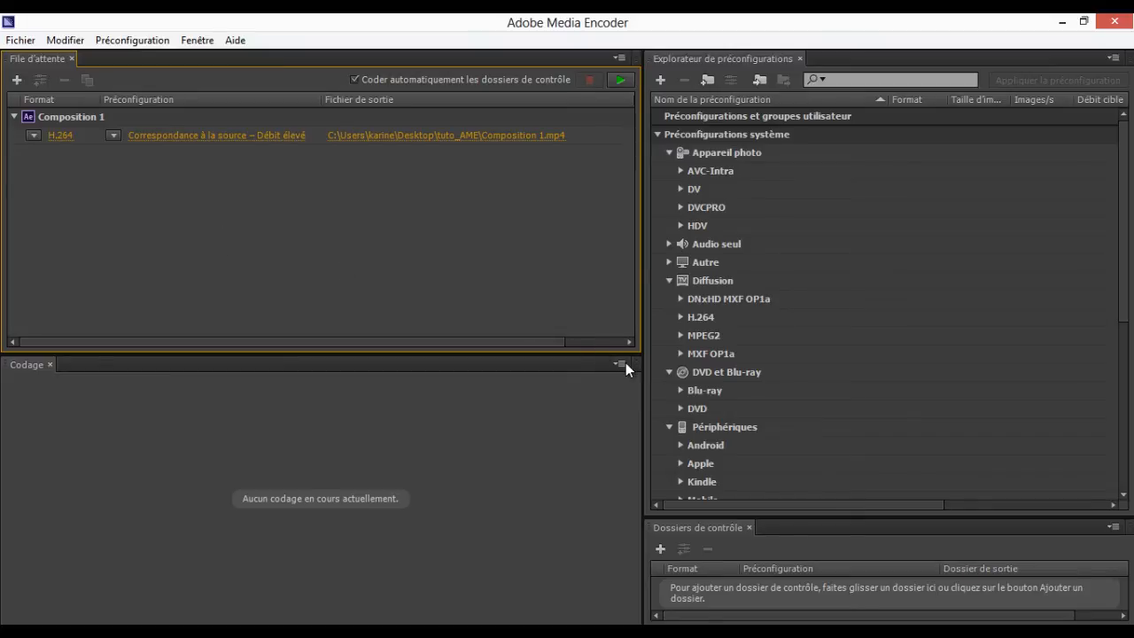
left_click_drag(315, 342, 235, 326)
left_click(69, 114)
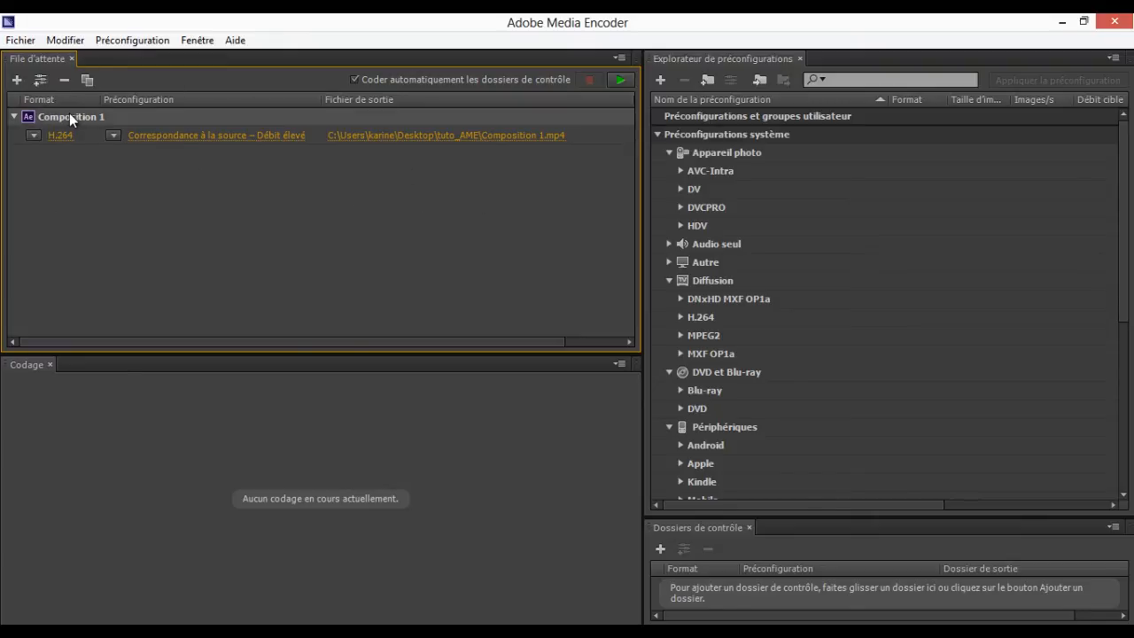
left_click(620, 81)
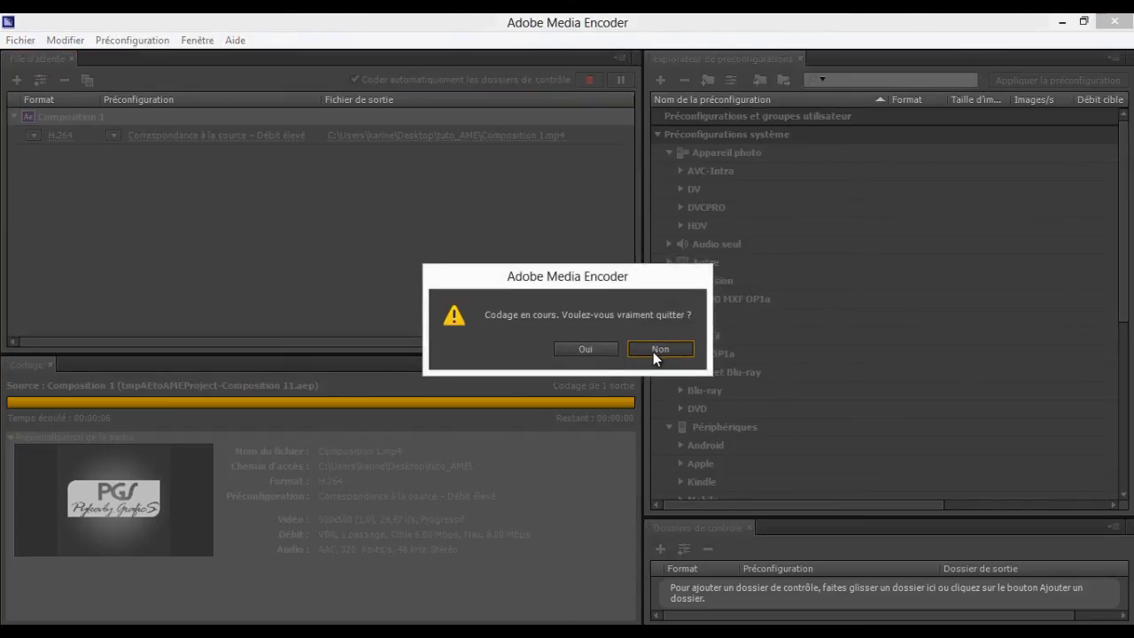
left_click(656, 349)
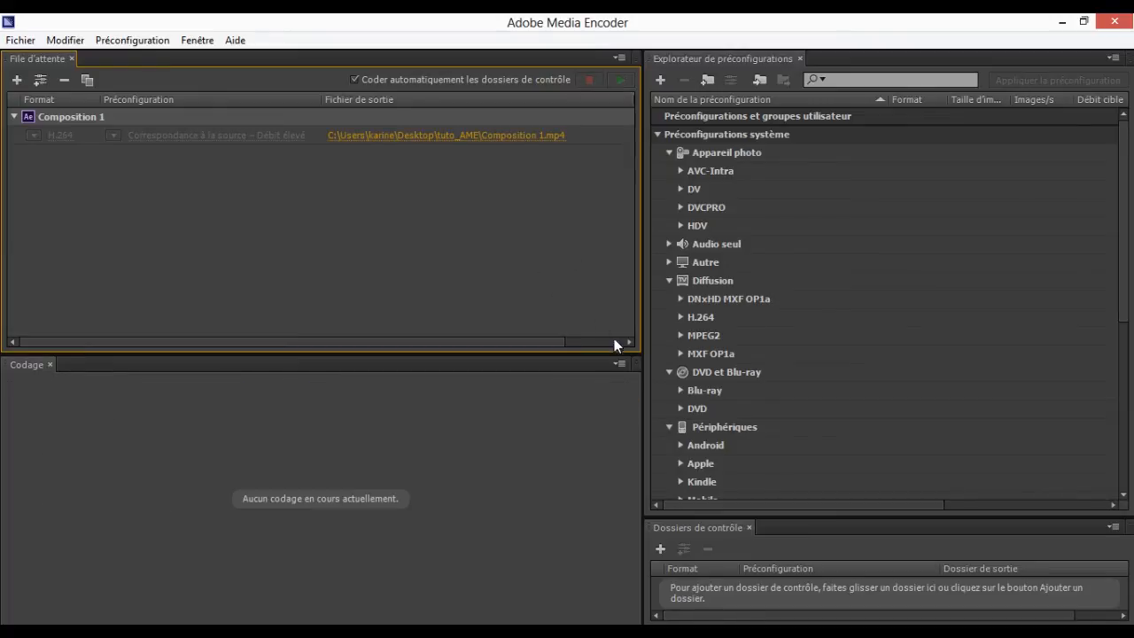
left_click(1116, 24)
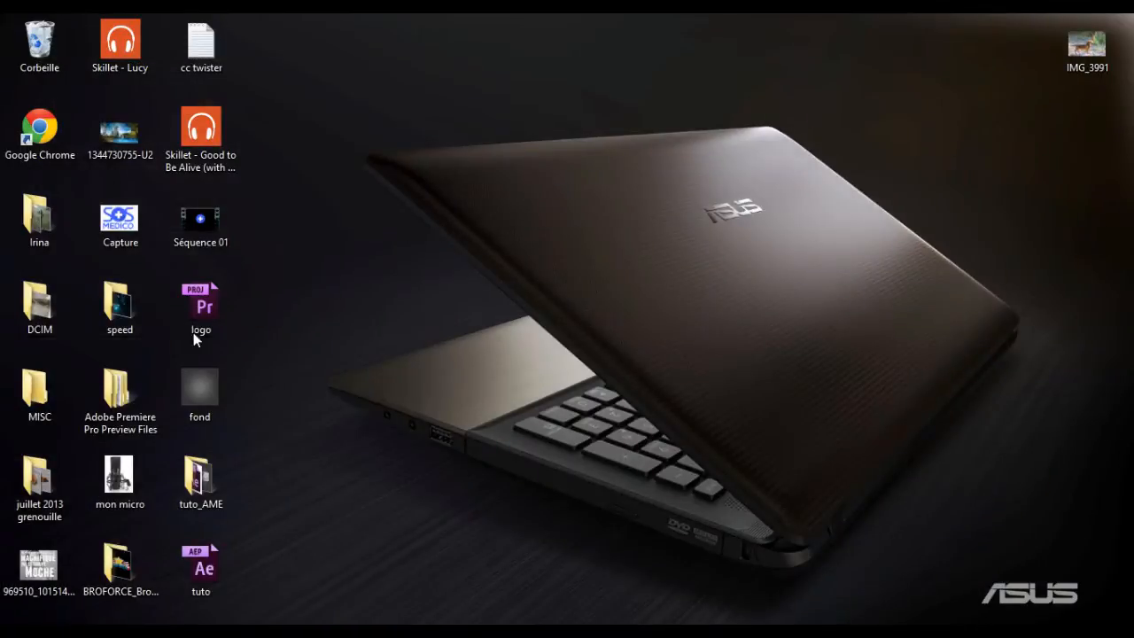
Step: Move the tuto_AME folder to an empty area of the desktop and look inside it
left_click_drag(229, 473, 470, 300)
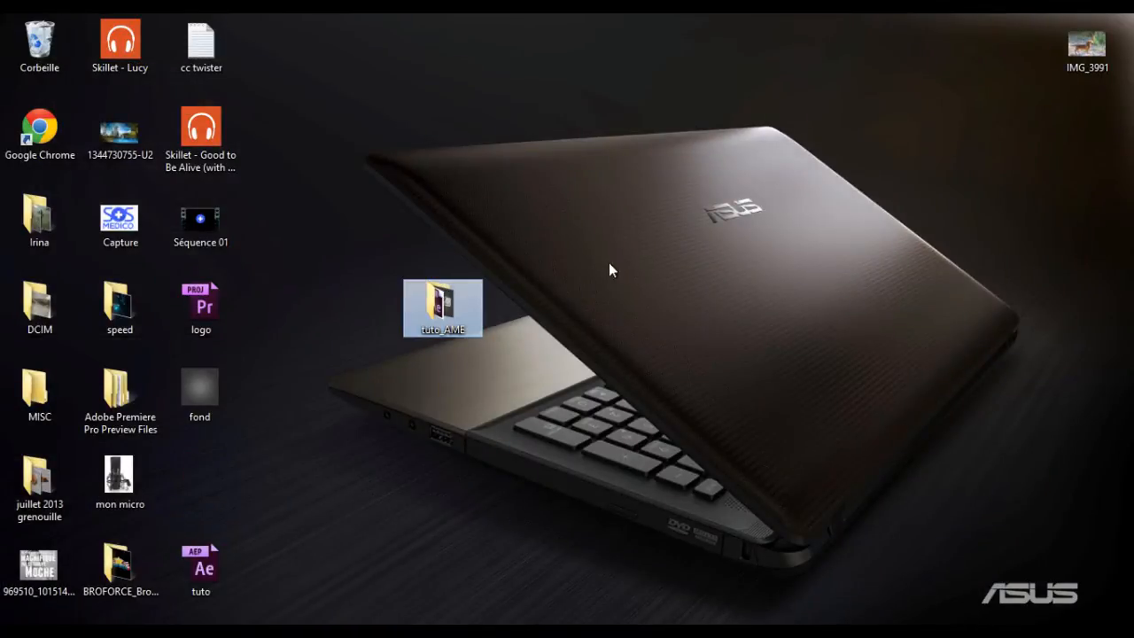
double_click(469, 306)
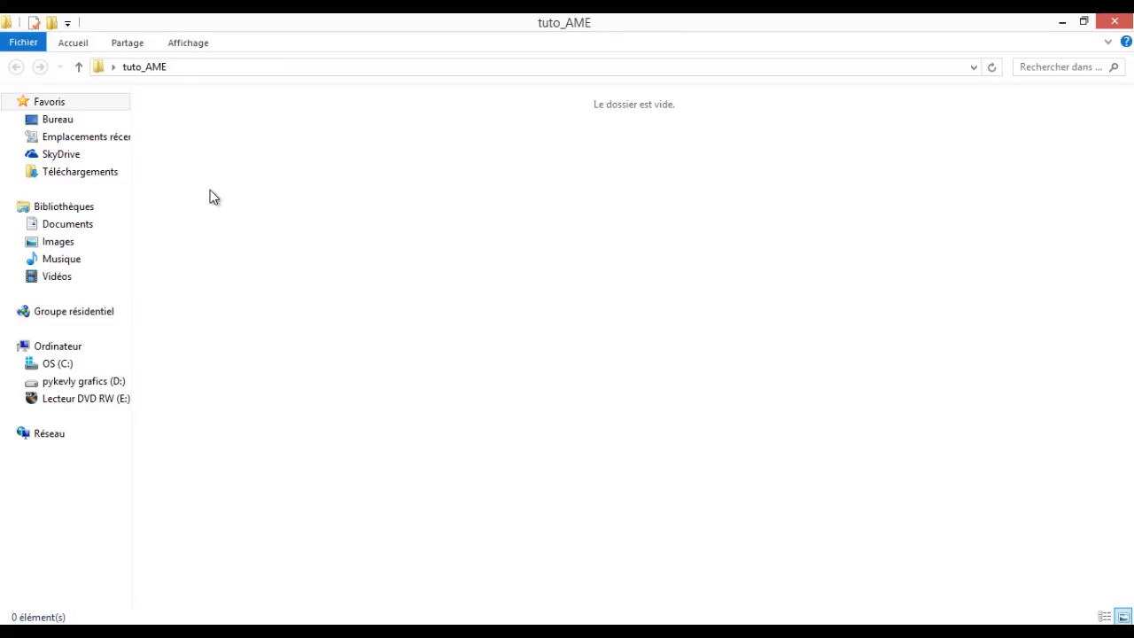
left_click(1115, 20)
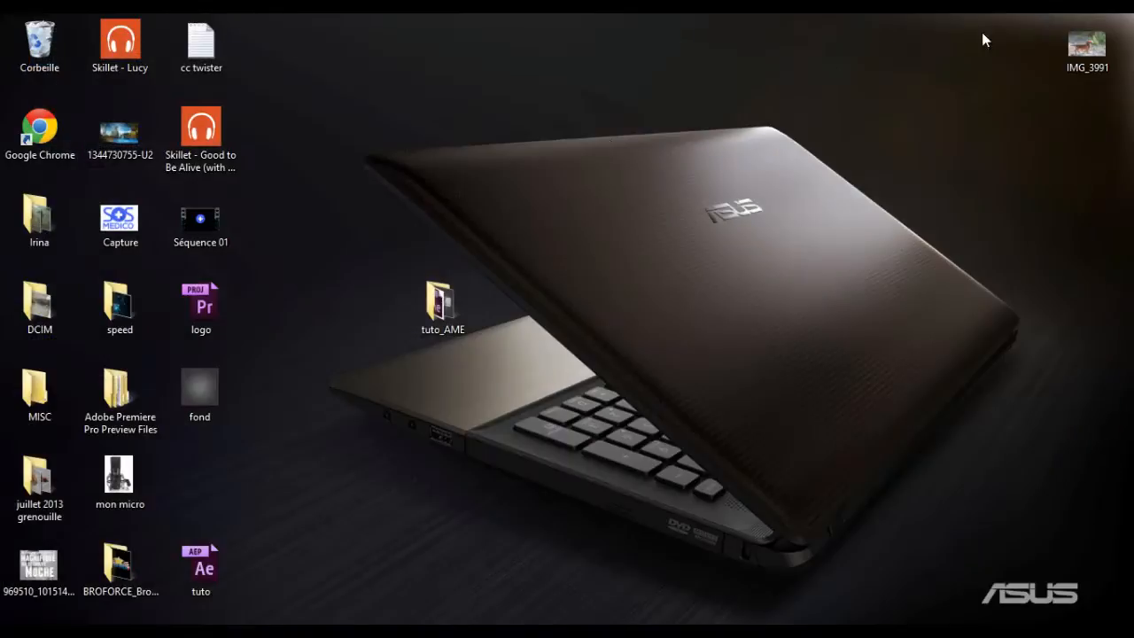
Step: Play the exported Composition 1 video from the tuto_AME folder to check the logo animation
double_click(440, 303)
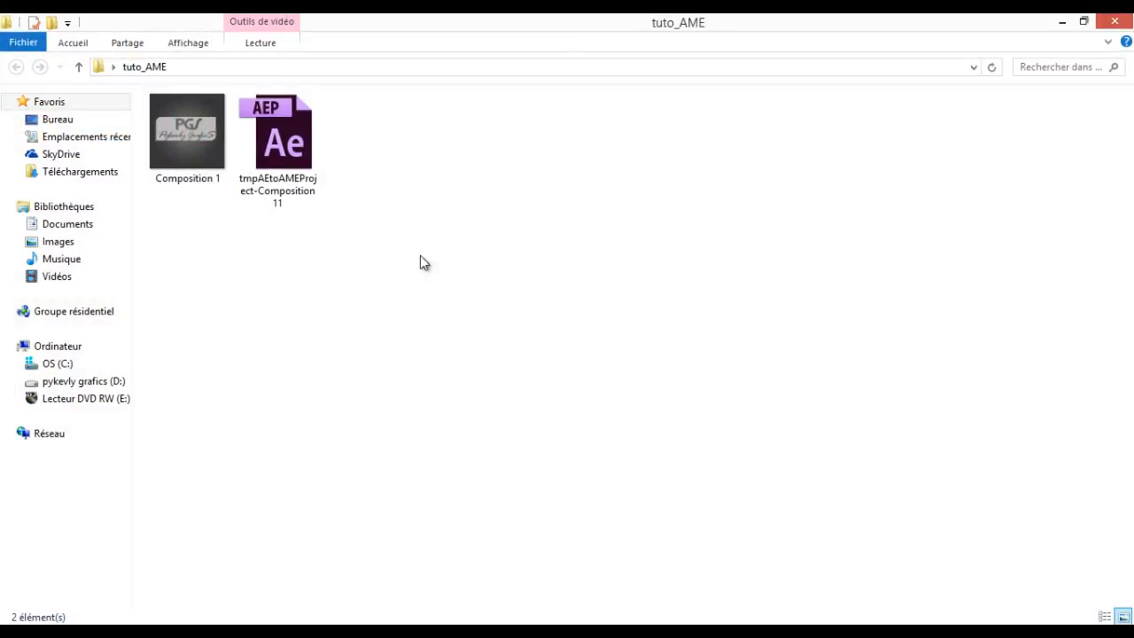
double_click(212, 127)
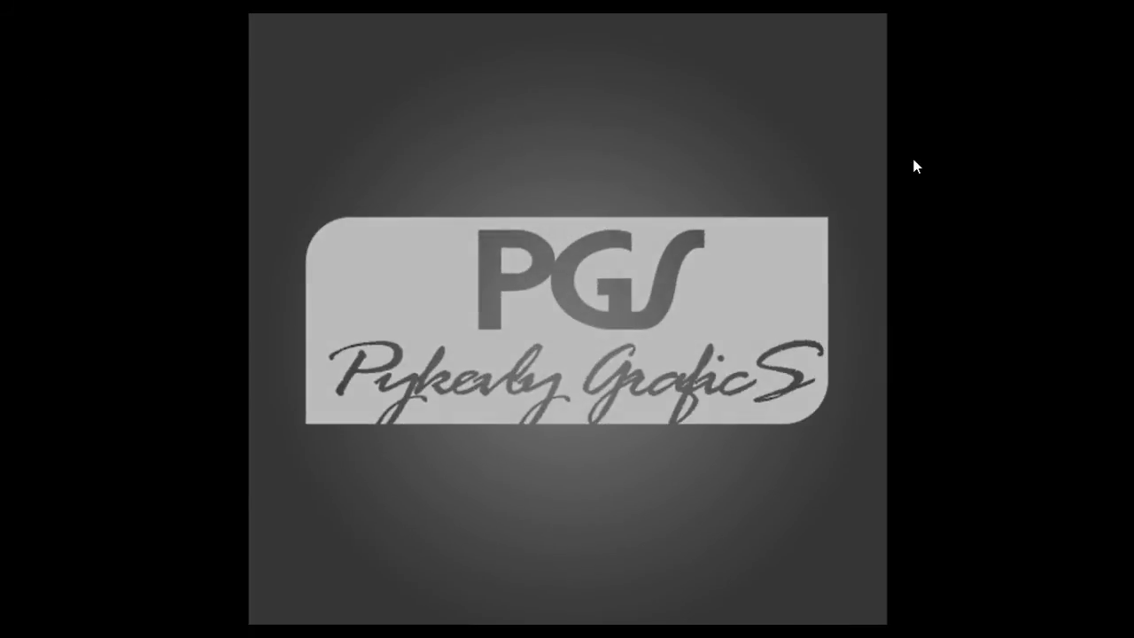
left_click(8, 20)
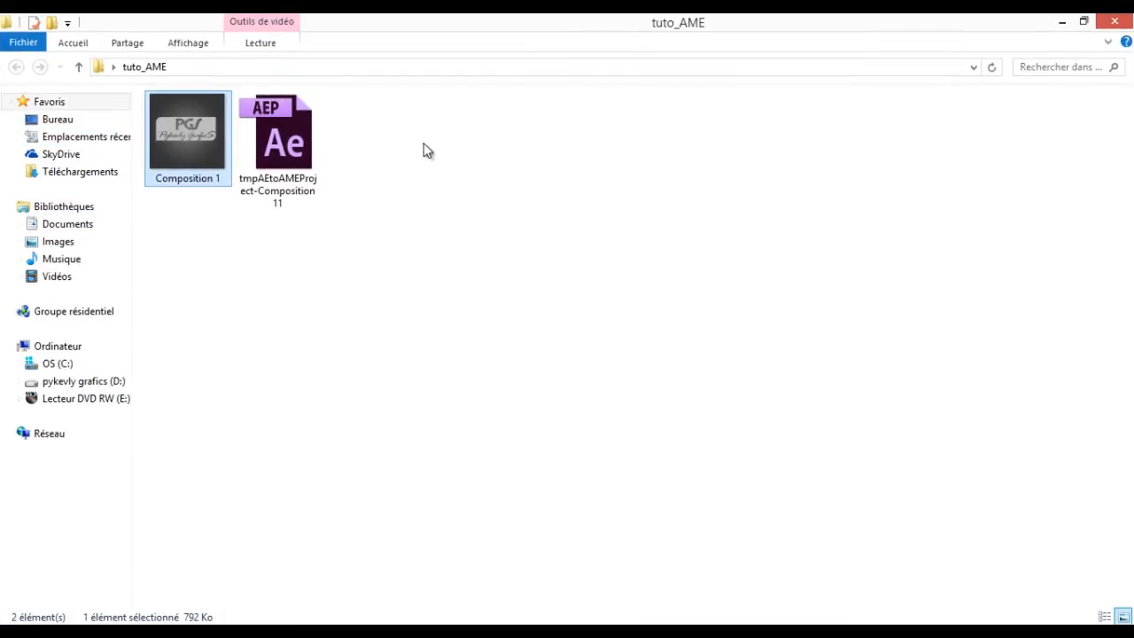
left_click(1062, 21)
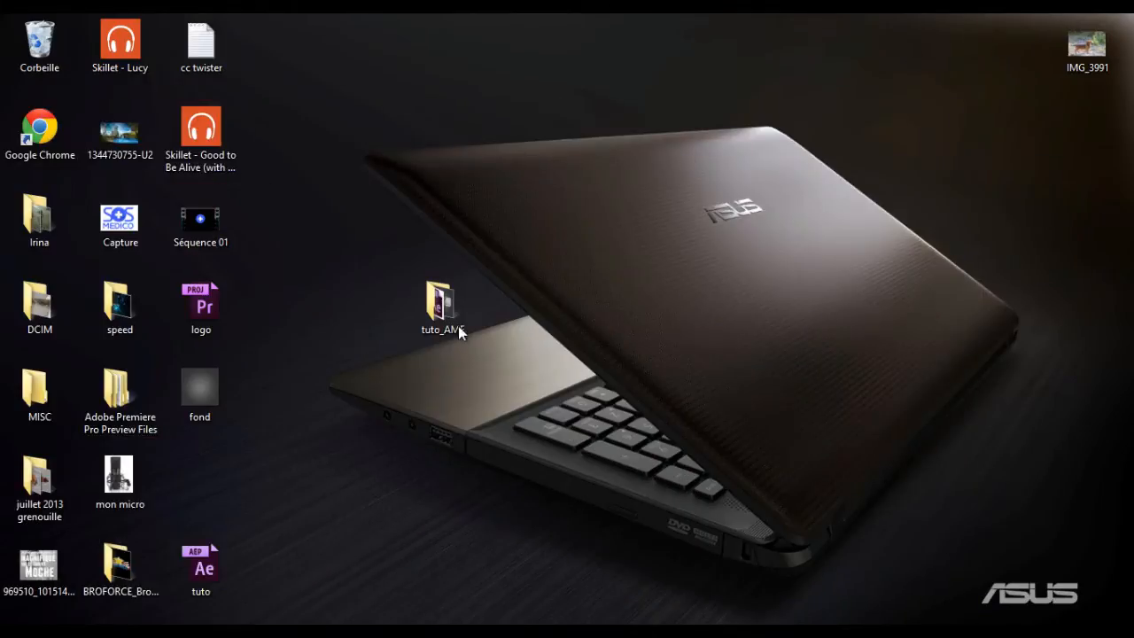
Step: Launch Freemore Video to GIF Converter from the Windows start screen
left_click(4, 621)
scroll(931, 369, "down", 8)
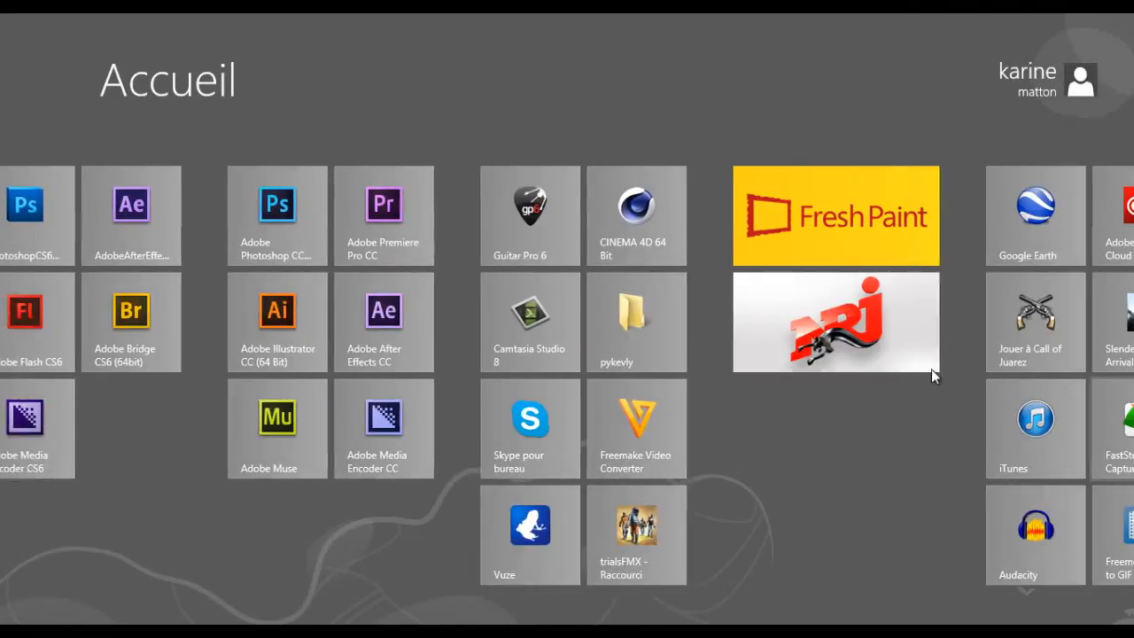
scroll(1034, 519, "down", 2)
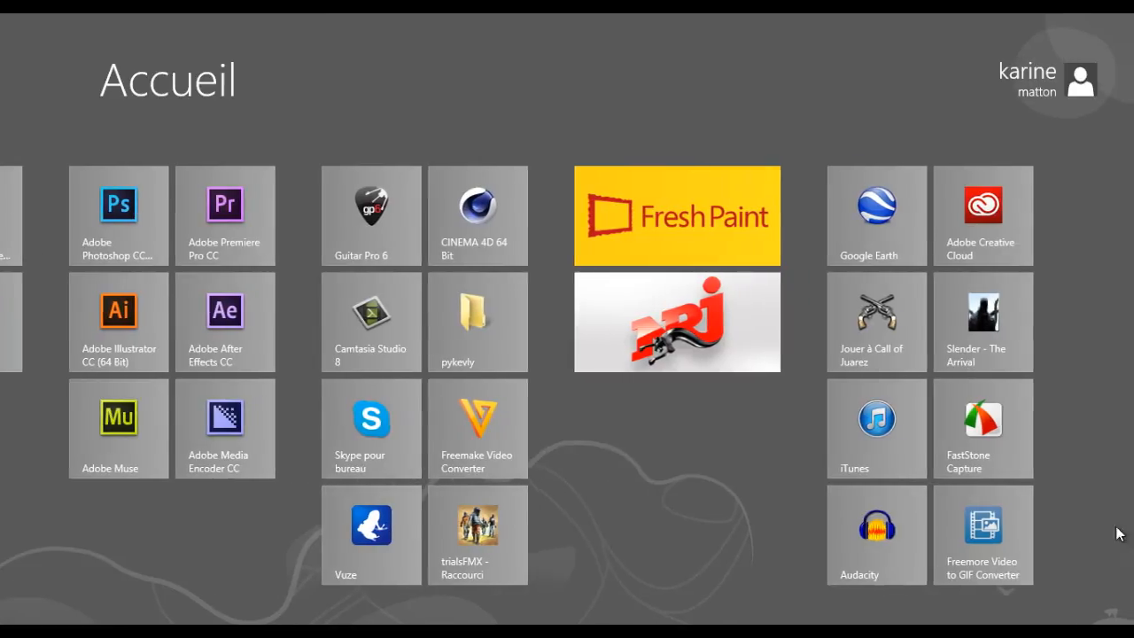
left_click(998, 521)
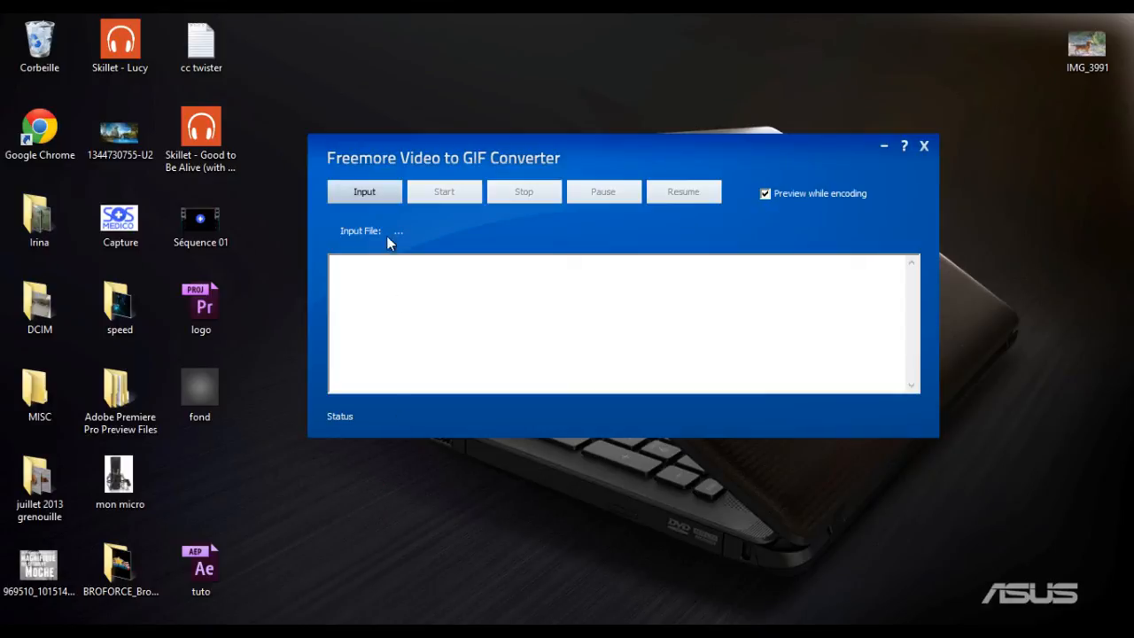
Step: Load the Composition 1 video from the desktop's tuto_AME folder as the converter's input file
left_click(367, 195)
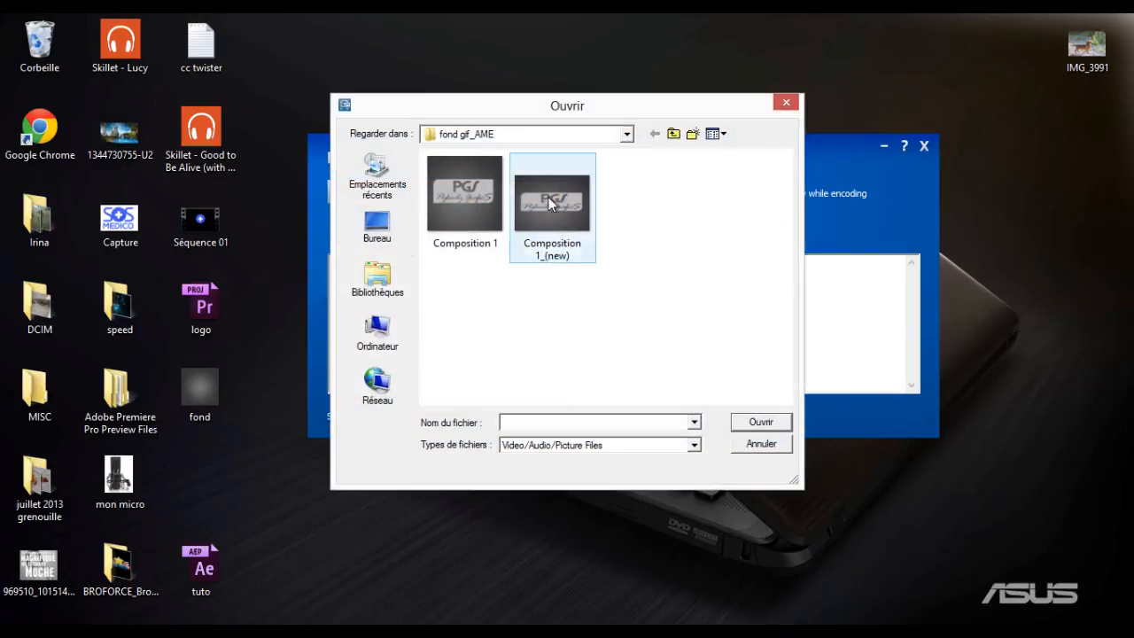
left_click(377, 227)
scroll(690, 267, "down", 5)
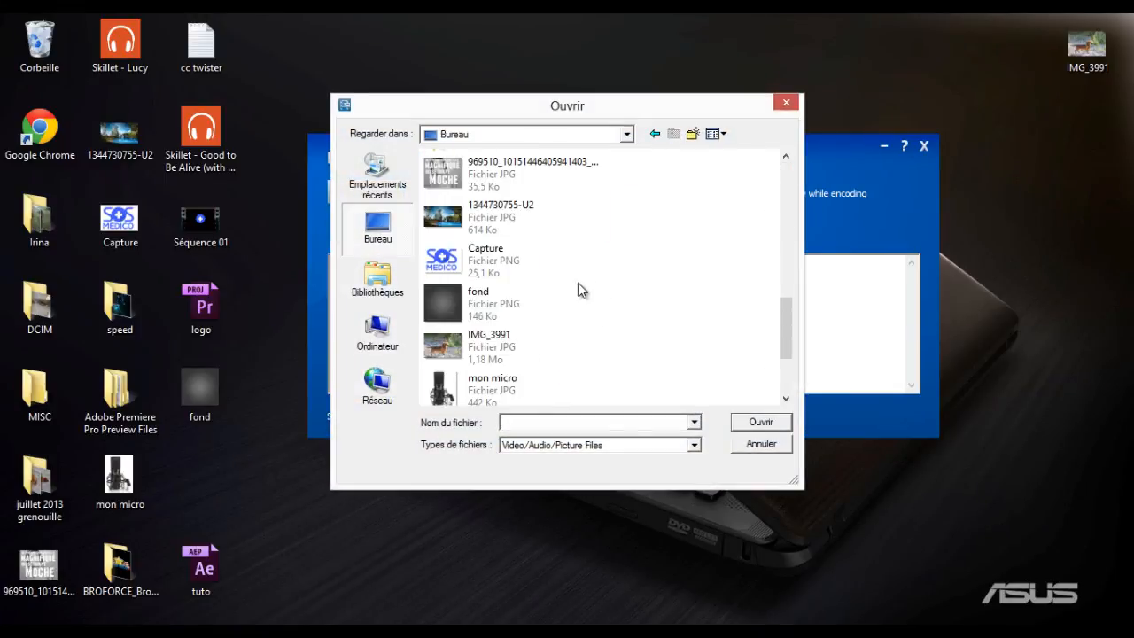
scroll(502, 310, "up", 2)
double_click(478, 230)
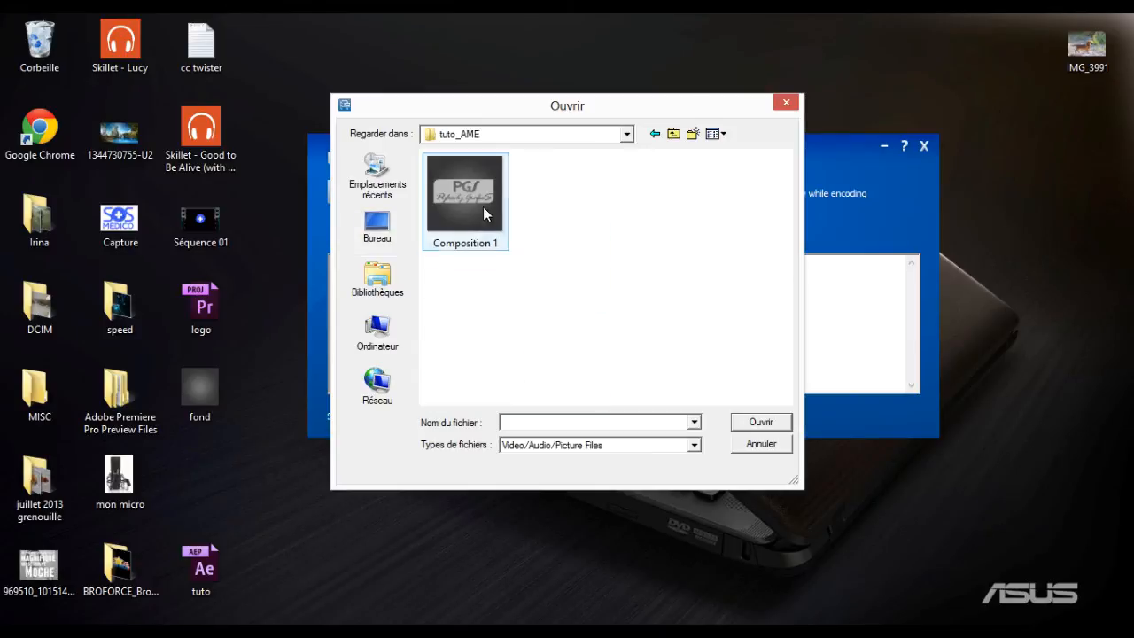
left_click(483, 206)
left_click(759, 422)
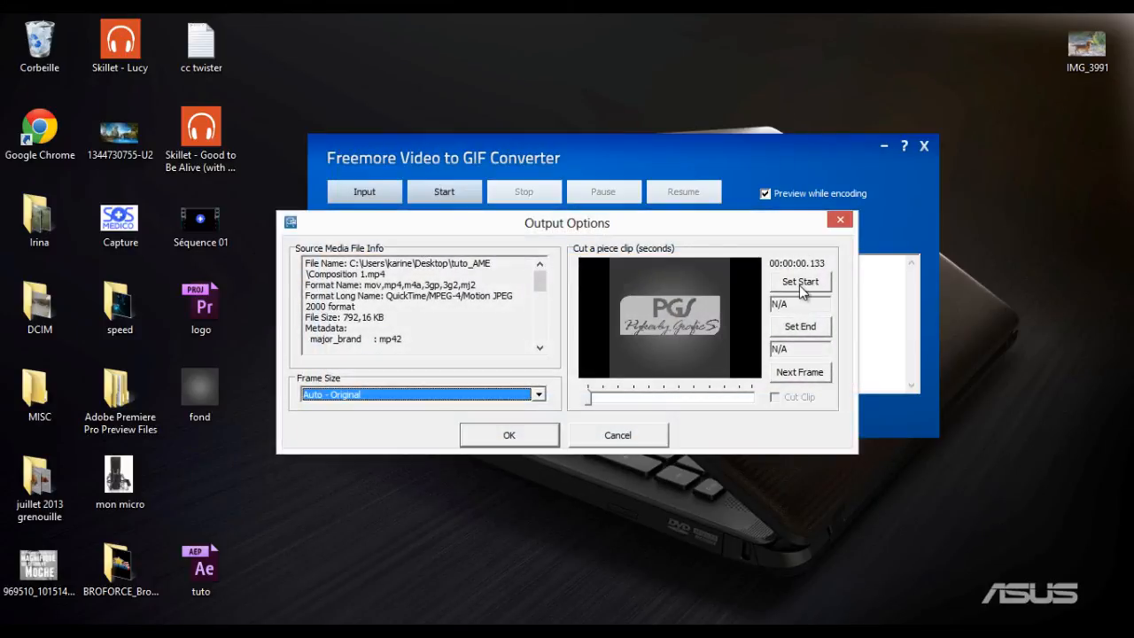
Step: Cut the clip from 00:00:00.133 to 00:00:03.870 and accept the output options with frame size Auto - Original
left_click(800, 286)
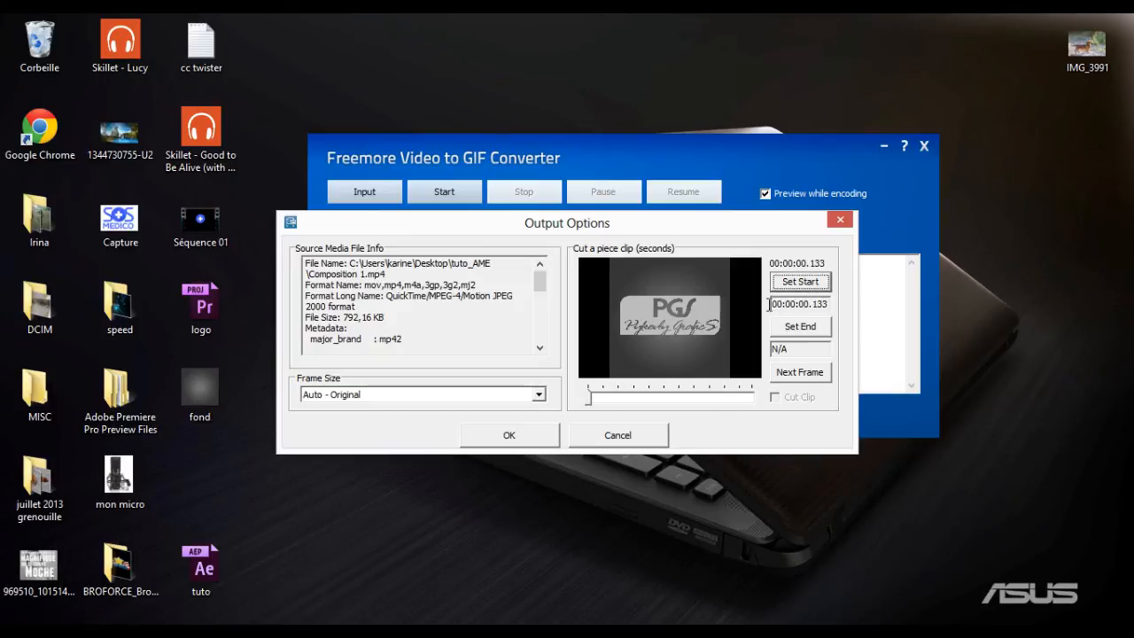
left_click(600, 403)
left_click(806, 329)
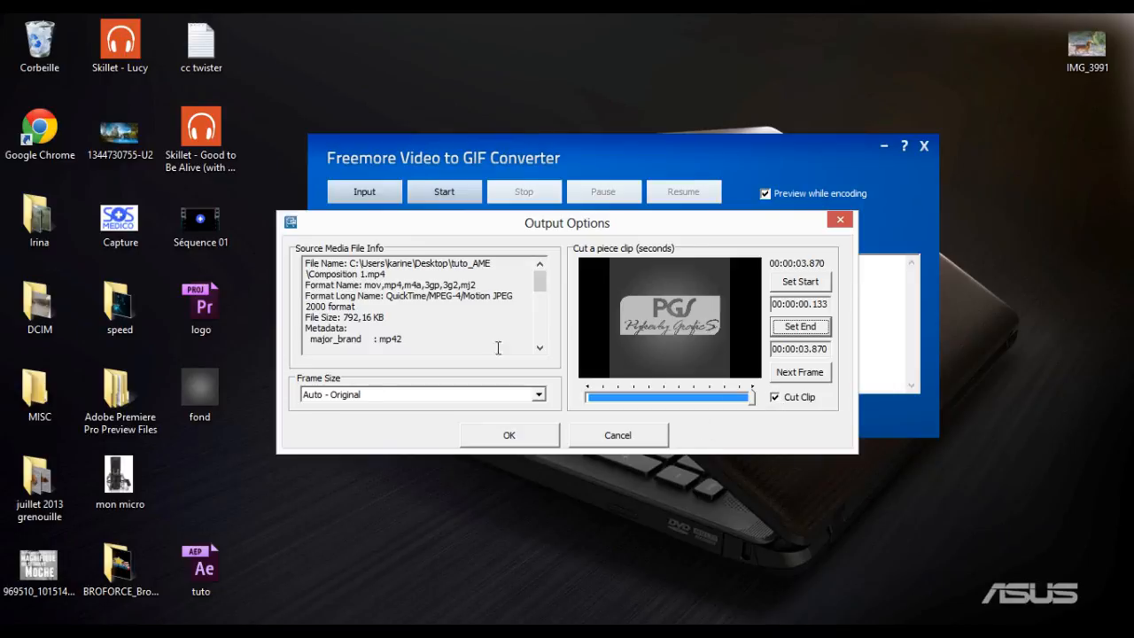
left_click(539, 396)
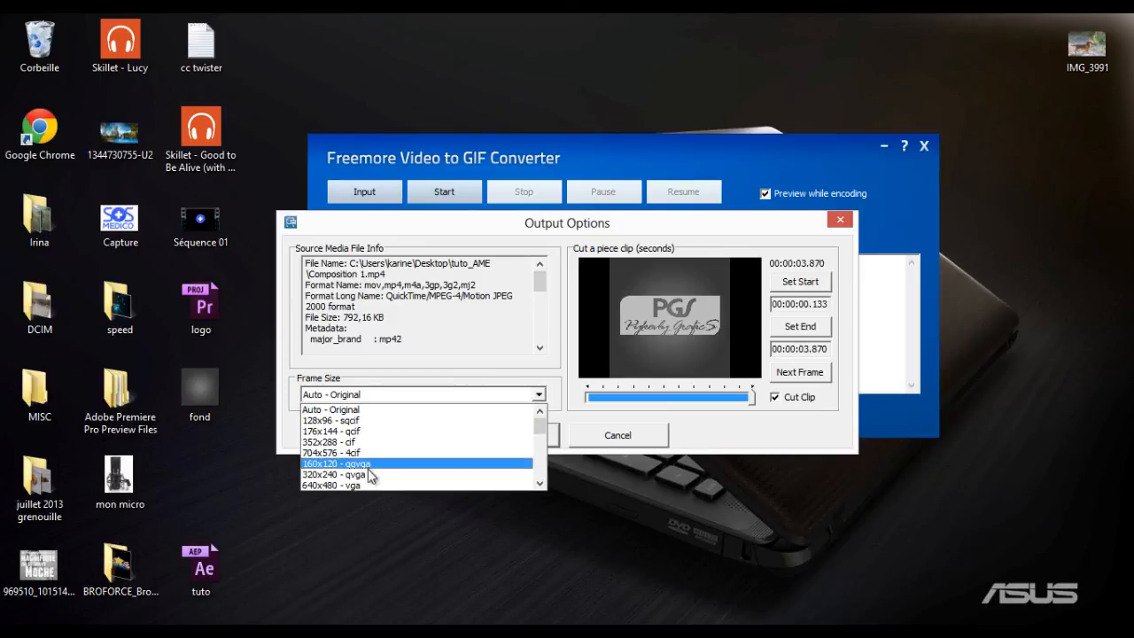
left_click(367, 410)
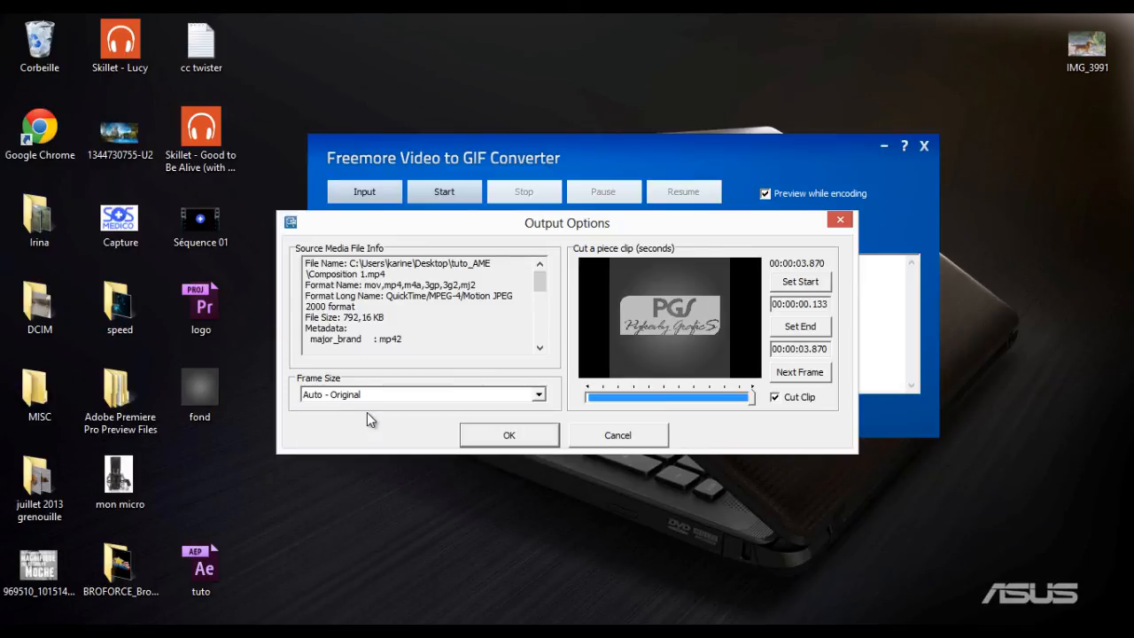
left_click(531, 433)
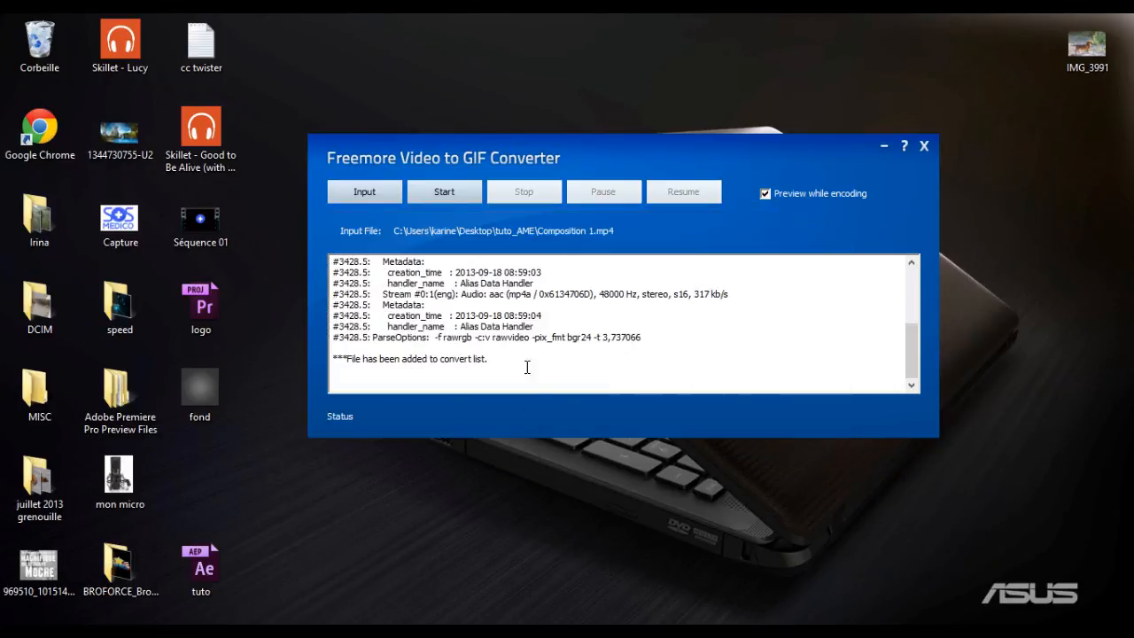
Step: Convert the loaded video to a GIF and minimise the converter once the conversion has finished
left_click(456, 191)
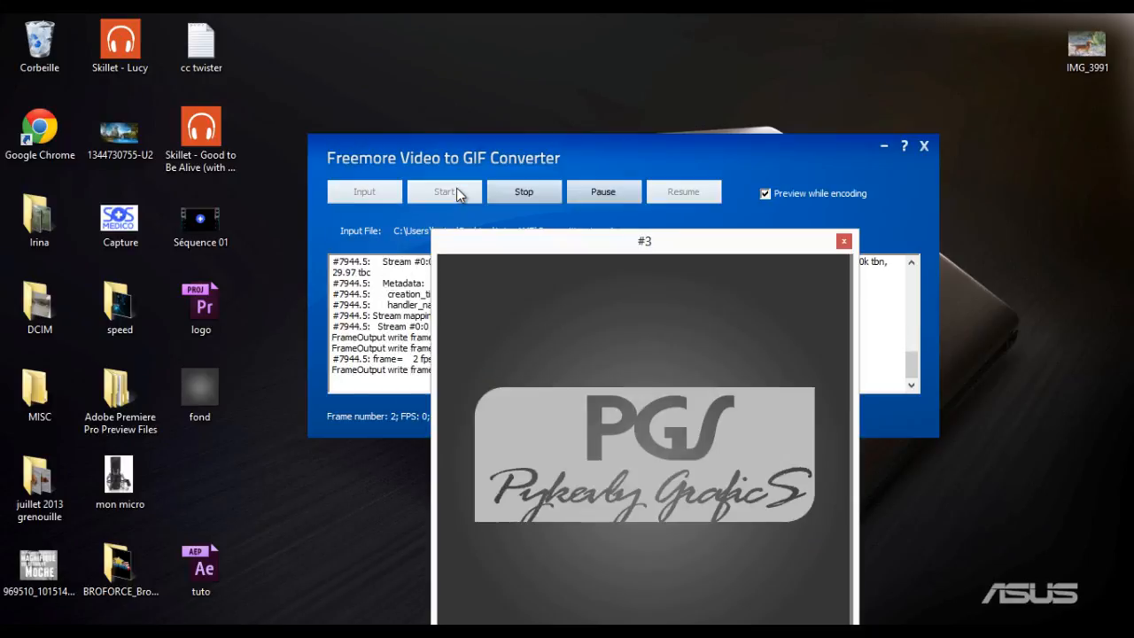
left_click_drag(665, 238, 659, 186)
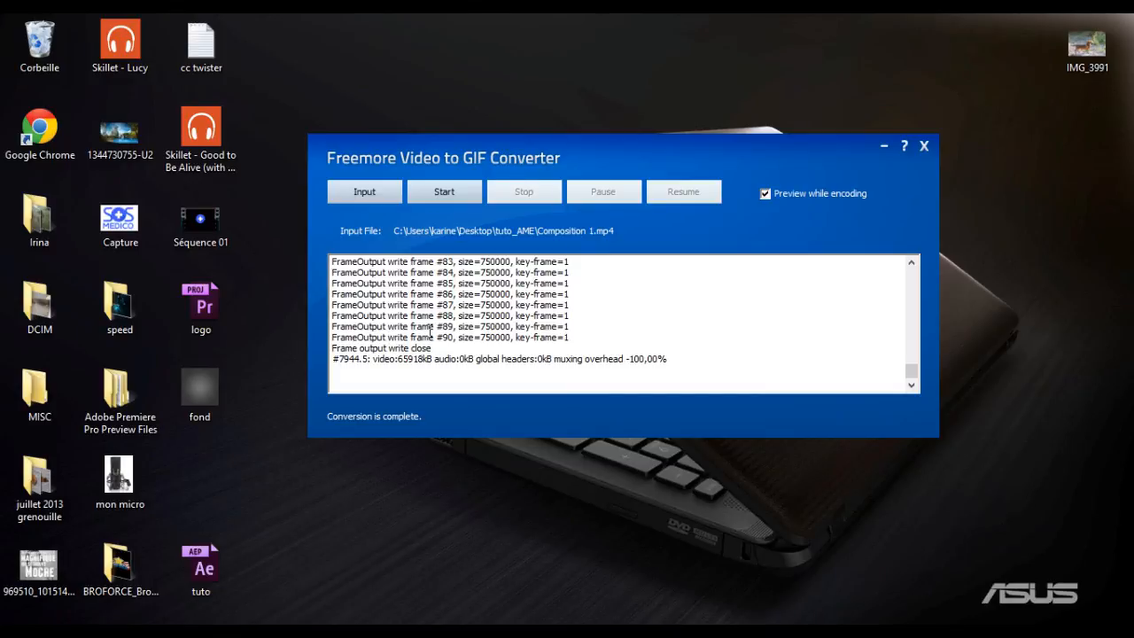
left_click(882, 146)
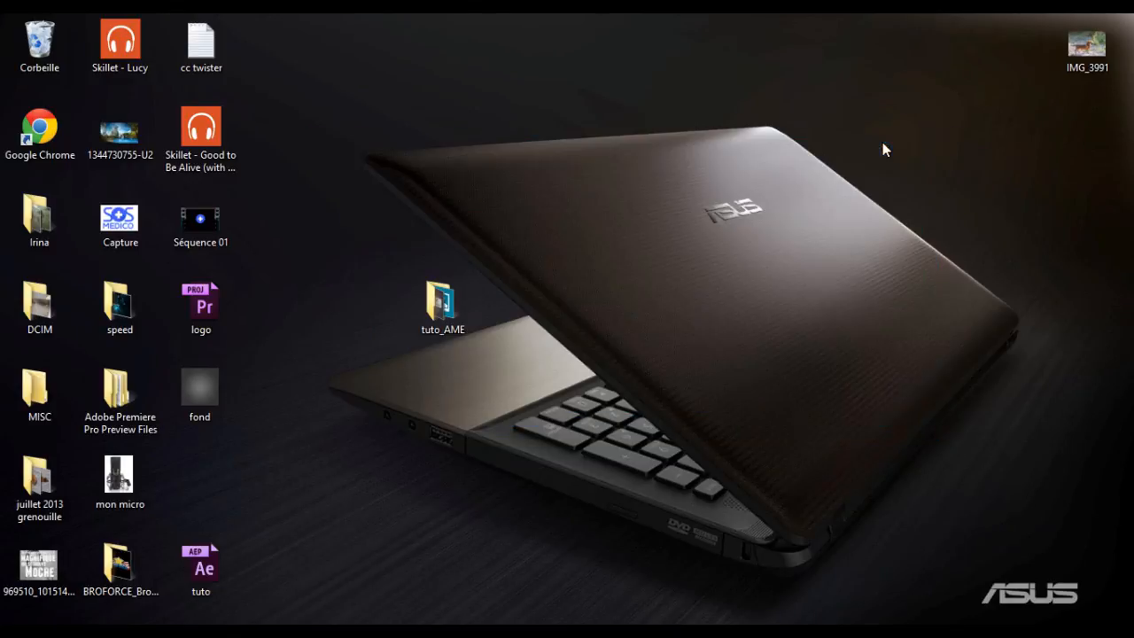
Step: View the converted Composition 1_(new) GIF from the desktop's tuto_AME folder, and return to the folder window
double_click(441, 299)
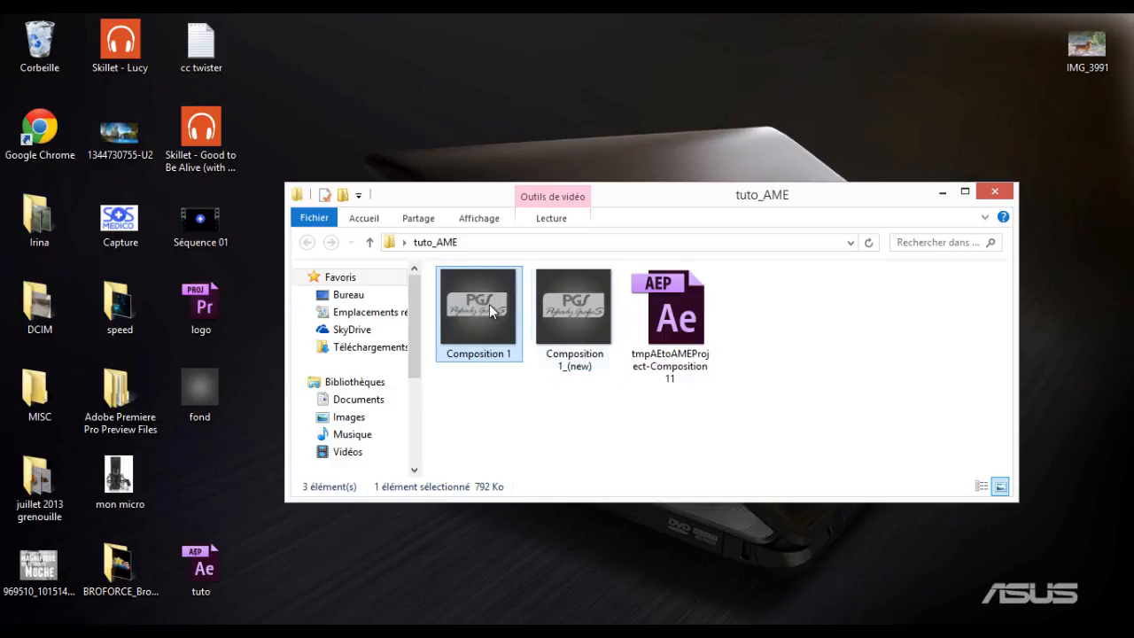
double_click(574, 305)
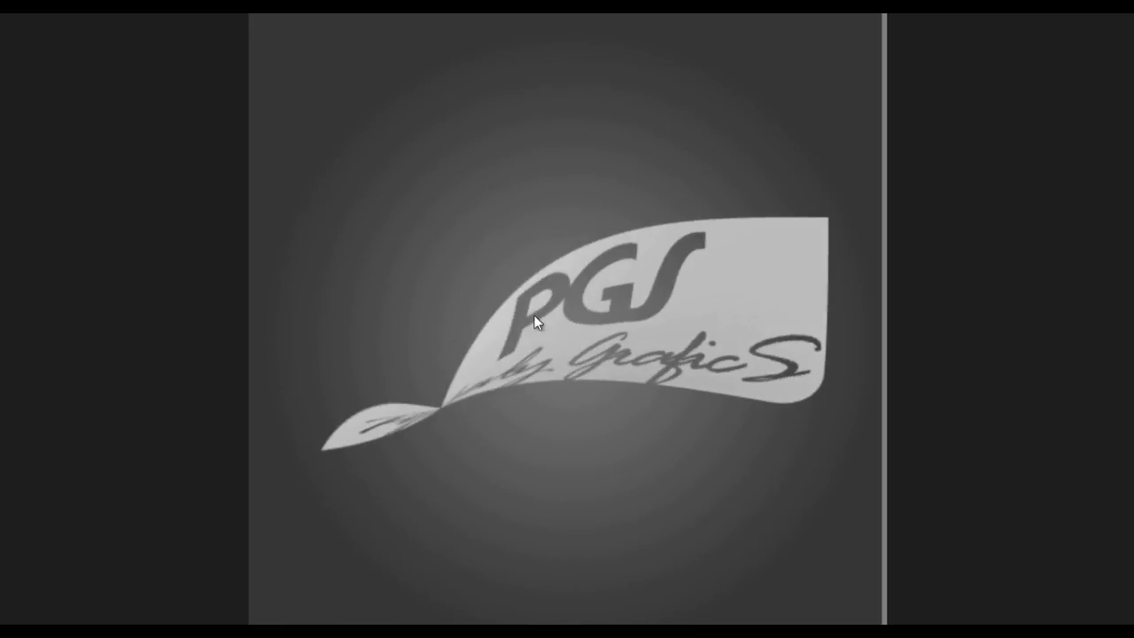
mouse_move(3, 15)
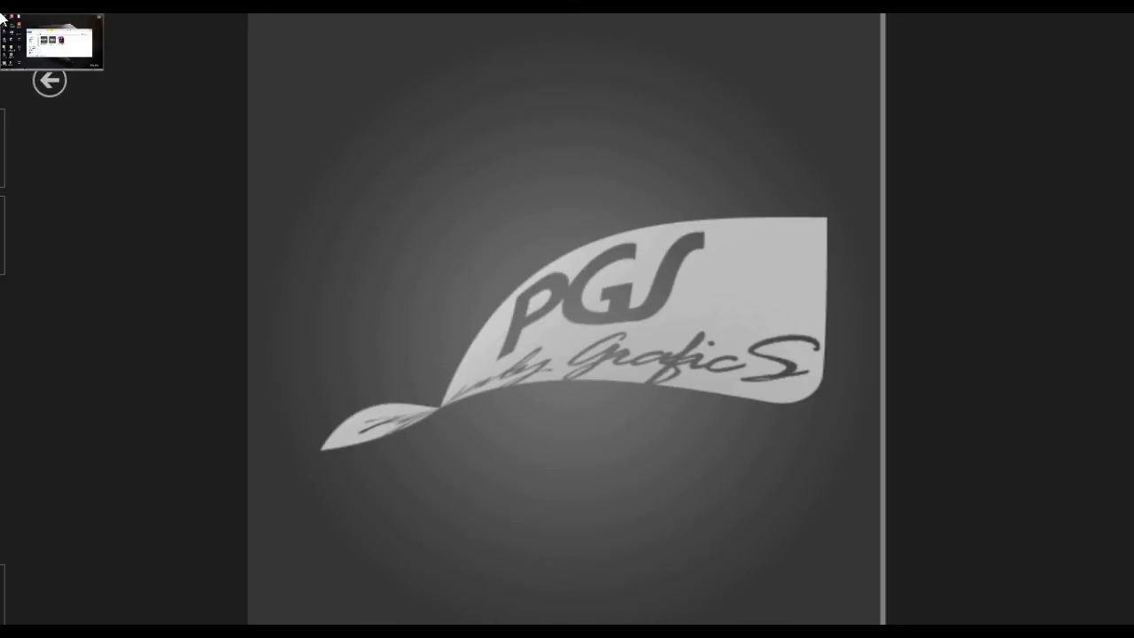
left_click(35, 31)
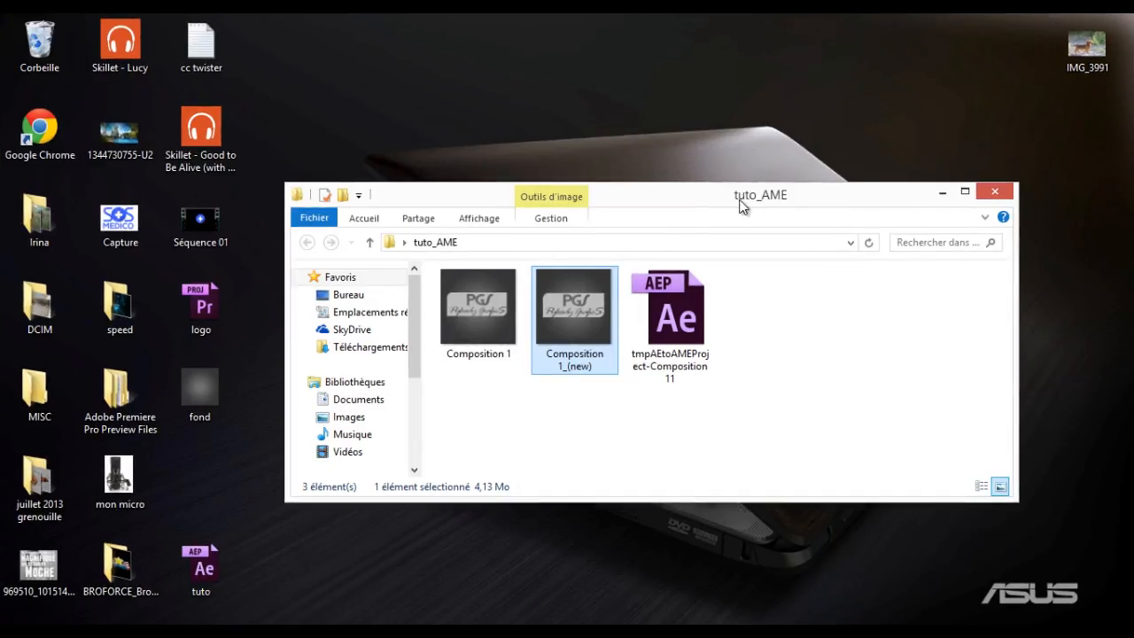
left_click_drag(740, 203, 682, 156)
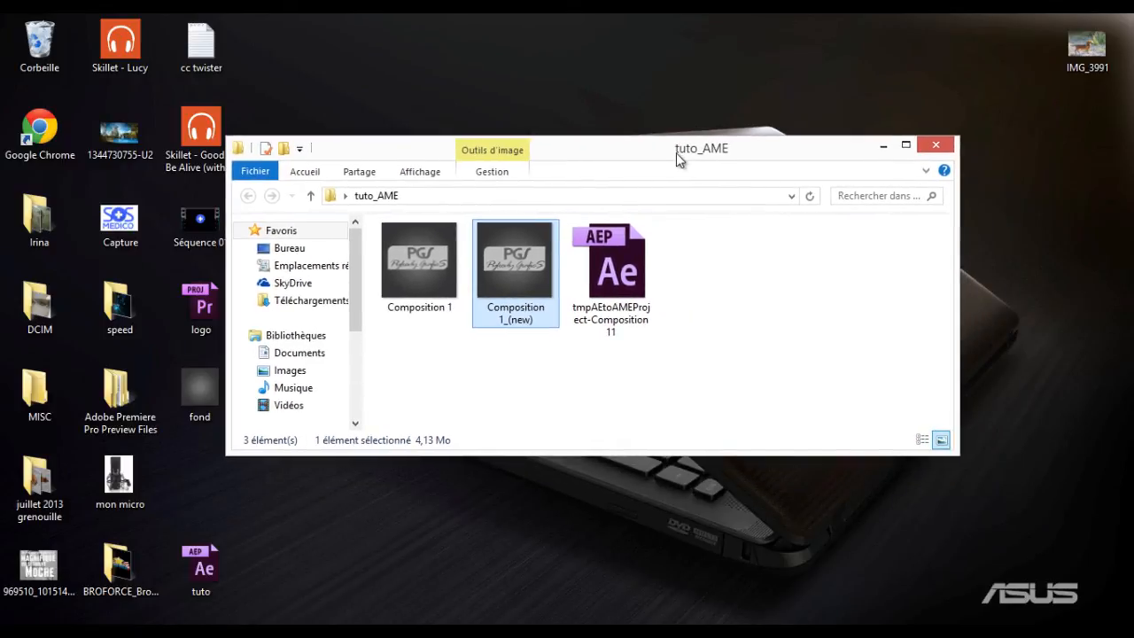
left_click_drag(676, 153, 674, 119)
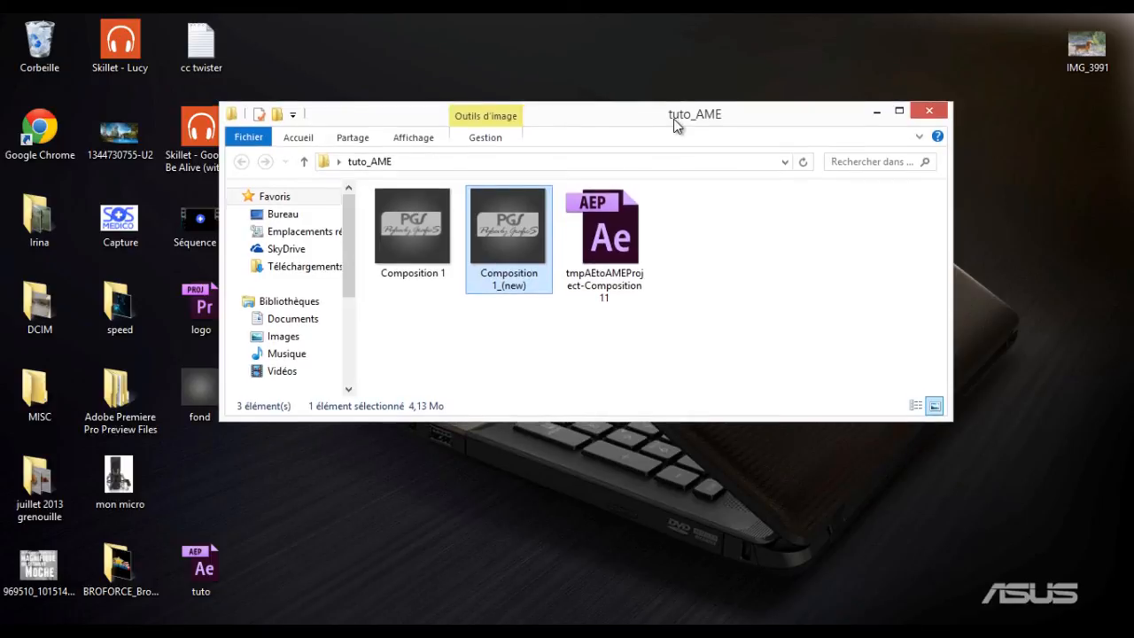